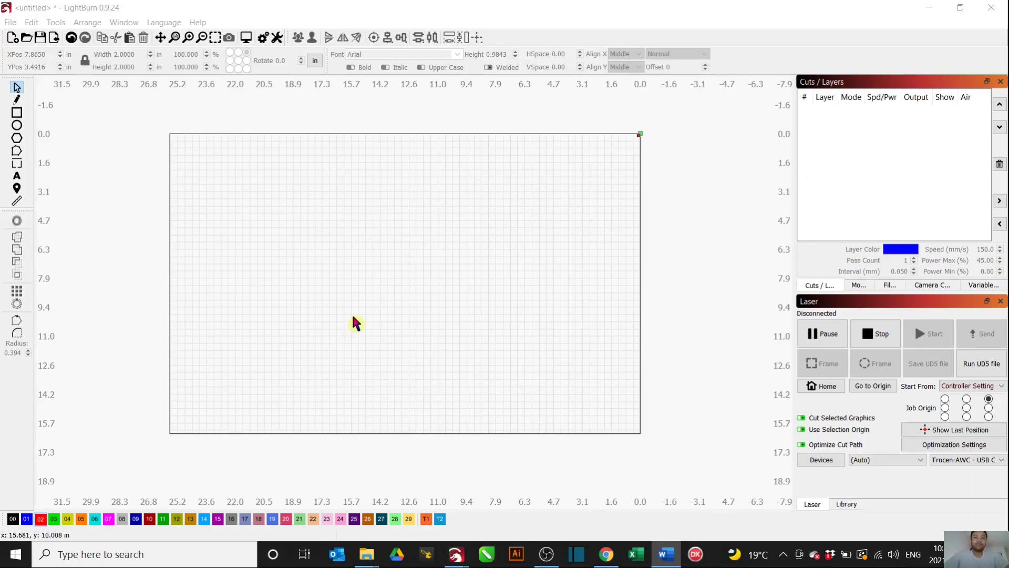
Step: Drag the turtle picture from the LIT Style Stamps folder onto the LightBurn canvas and center it
mouse_move(367, 553)
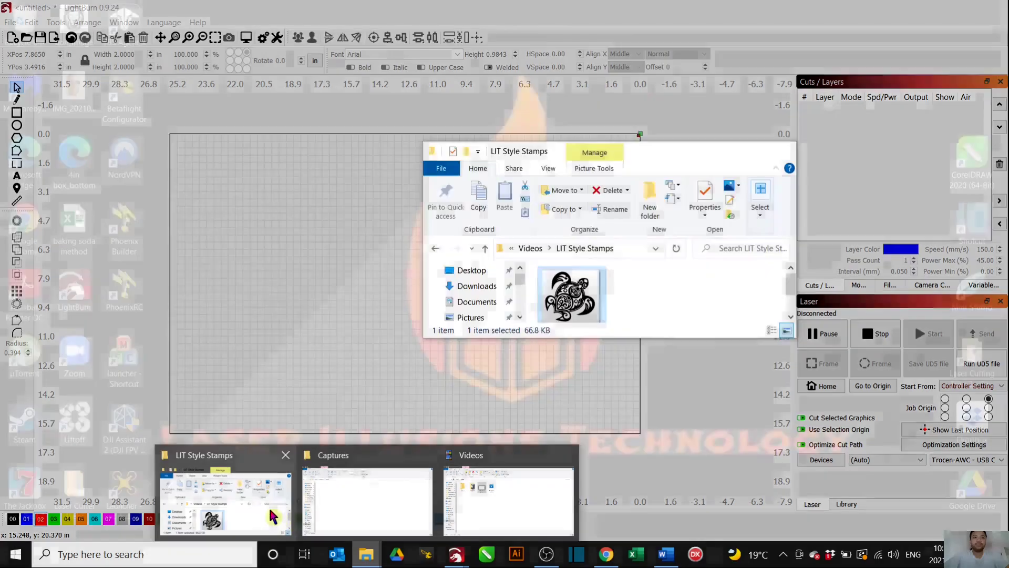
left_click(277, 518)
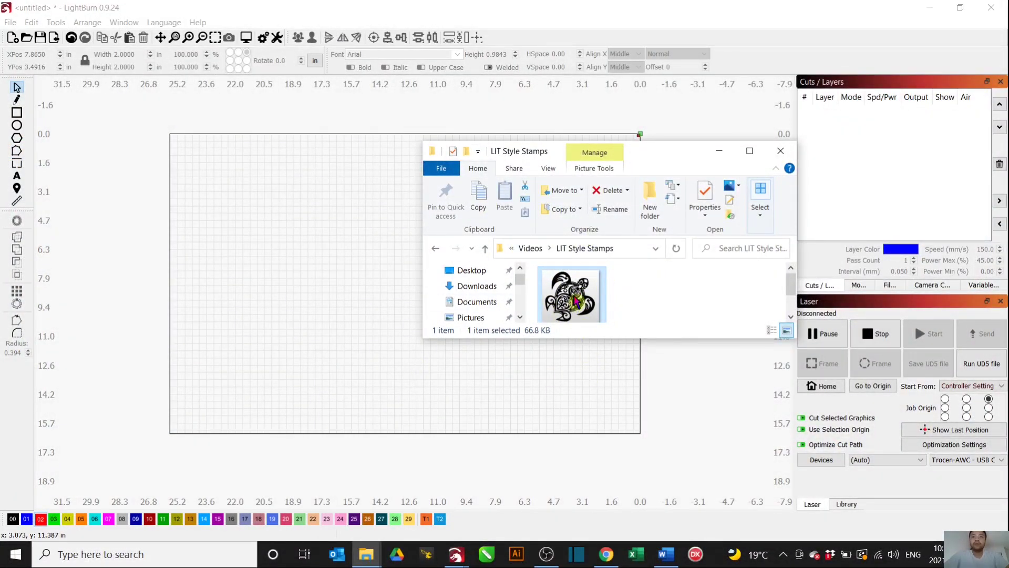
left_click_drag(576, 303, 339, 298)
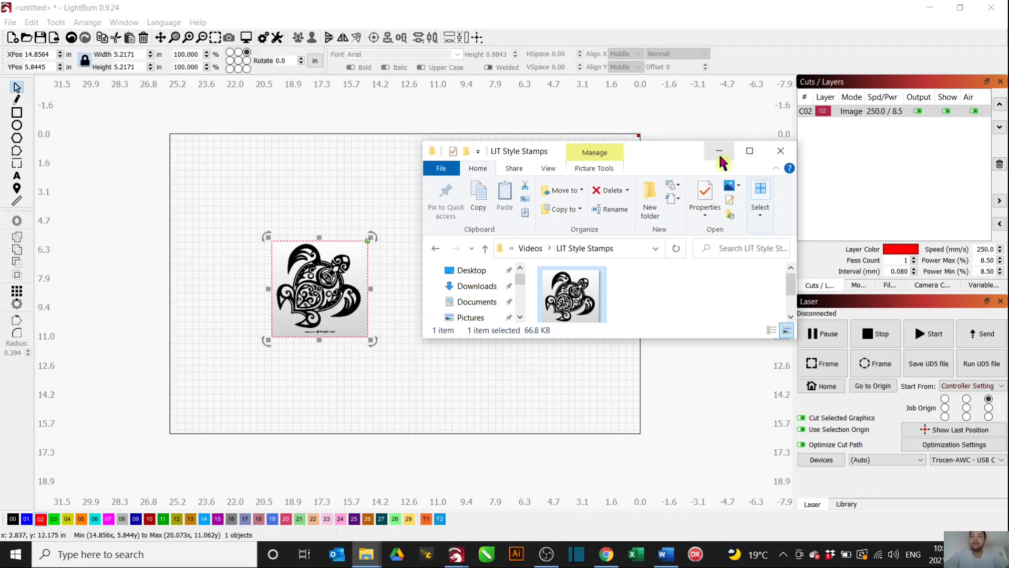
left_click(720, 152)
scroll(324, 302, "up", 3)
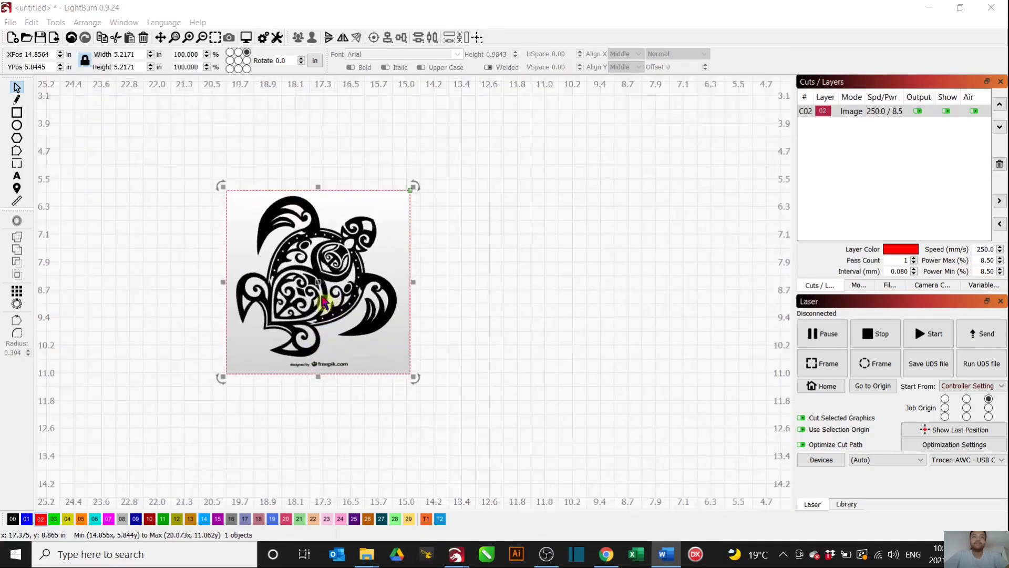
scroll(324, 302, "up", 2)
middle_click_drag(480, 266, 436, 246)
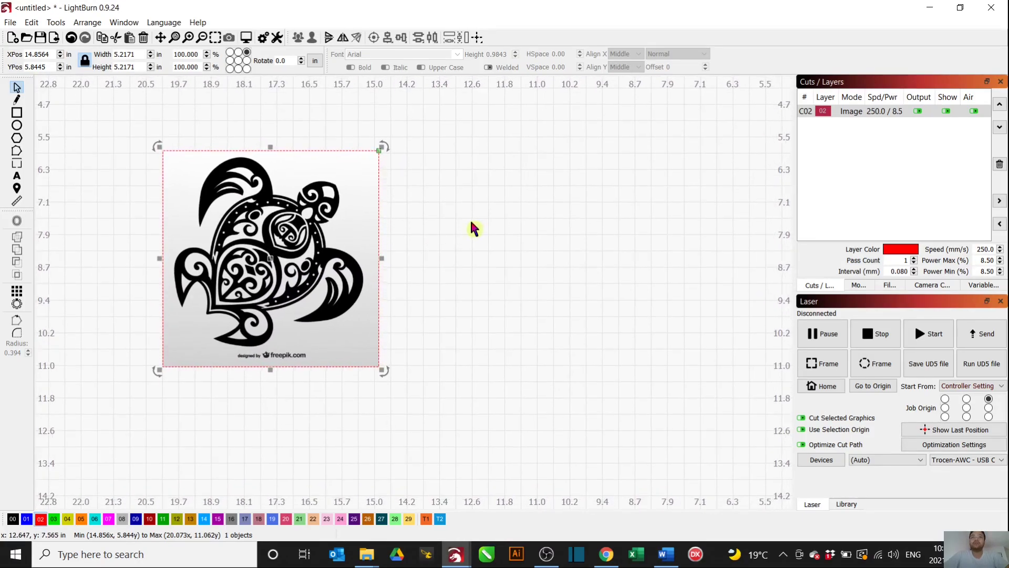
Step: Select the imported turtle image and bring up its context menu
left_click(452, 228)
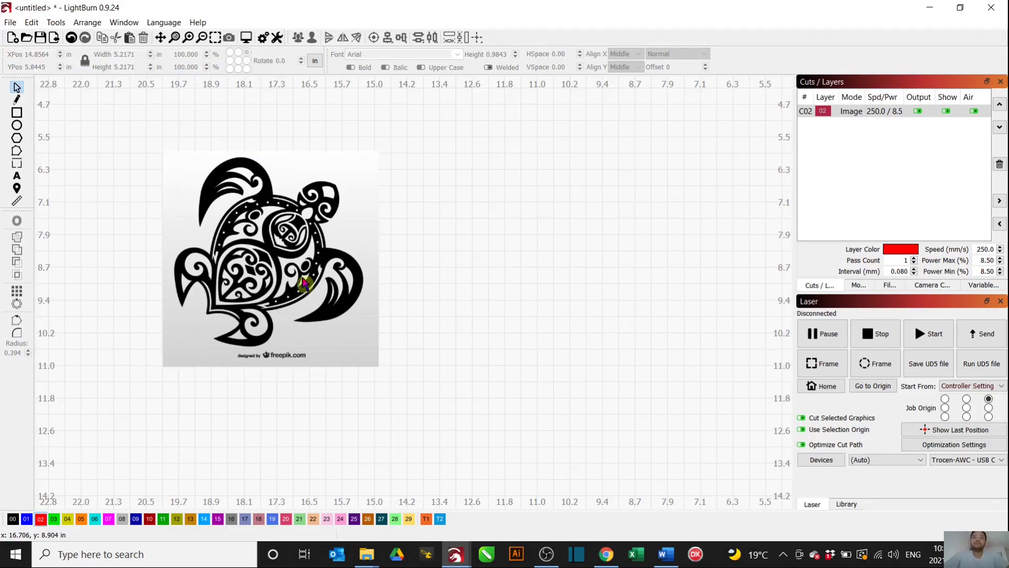
right_click(304, 283)
left_click(295, 256)
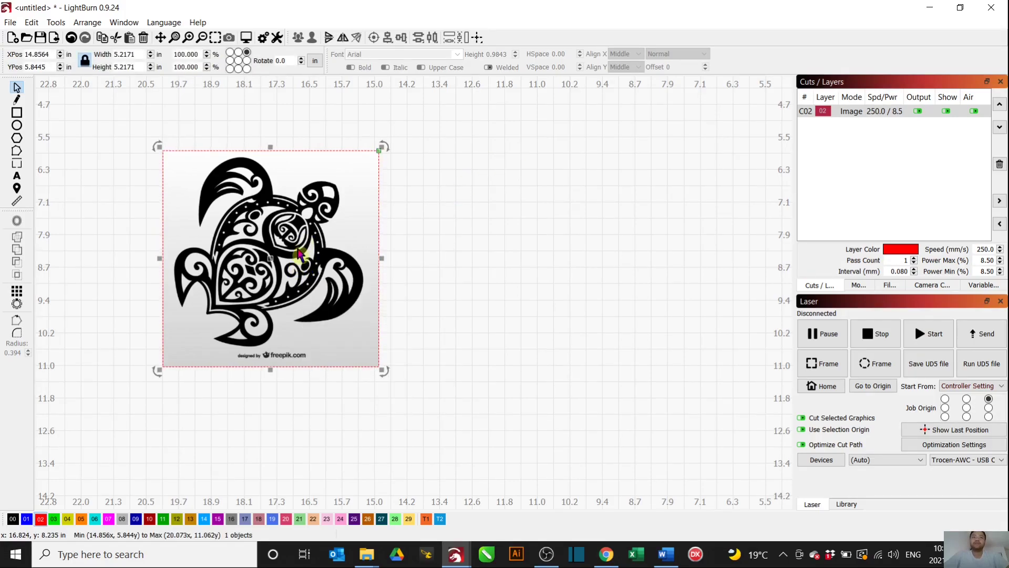
right_click(298, 254)
Step: Start Trace Image on the turtle, maximize the dialog and enable Fade Image
left_click(344, 438)
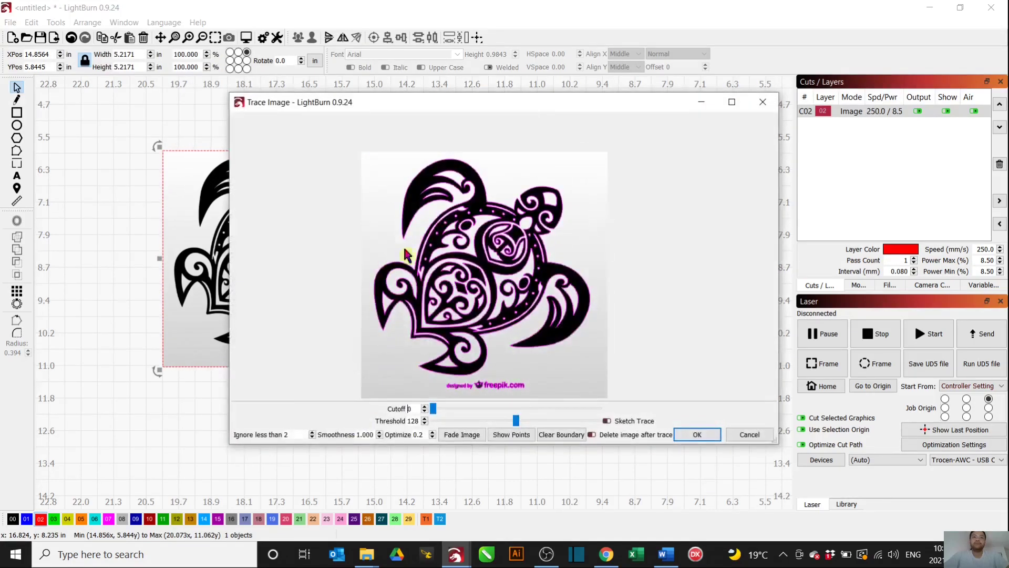
left_click(732, 102)
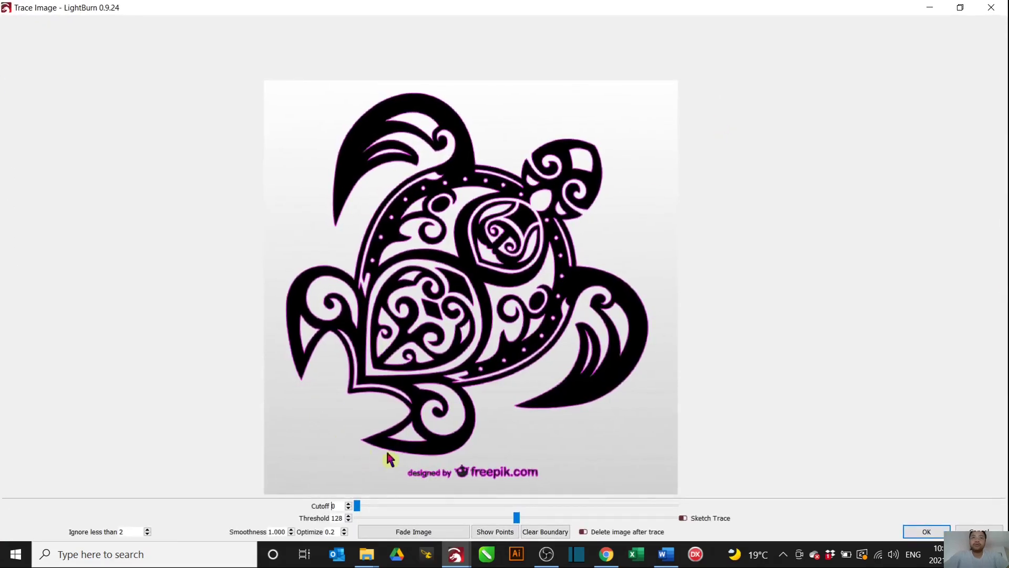
left_click(413, 531)
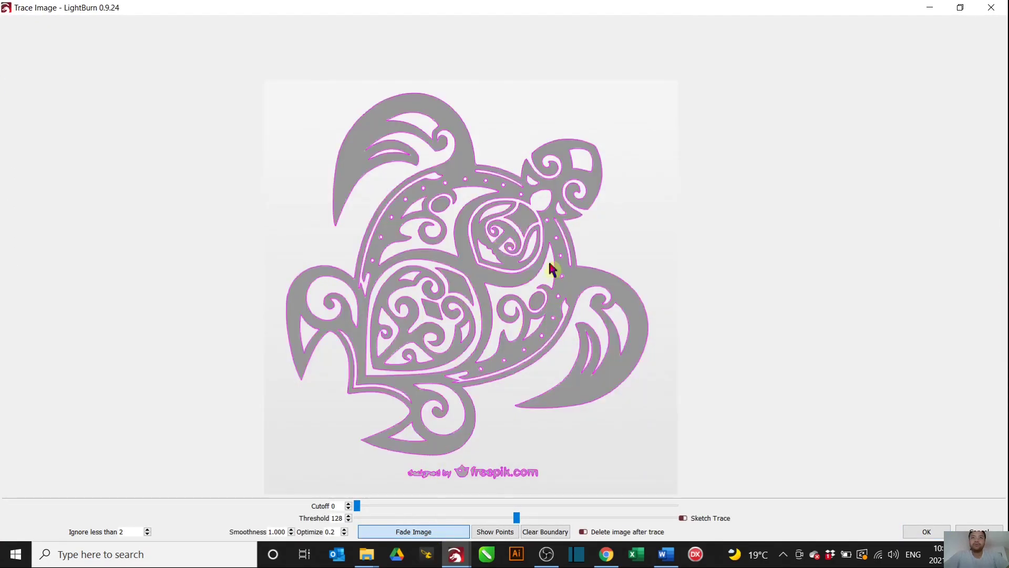
scroll(460, 358, "up", 1)
scroll(450, 365, "down", 2)
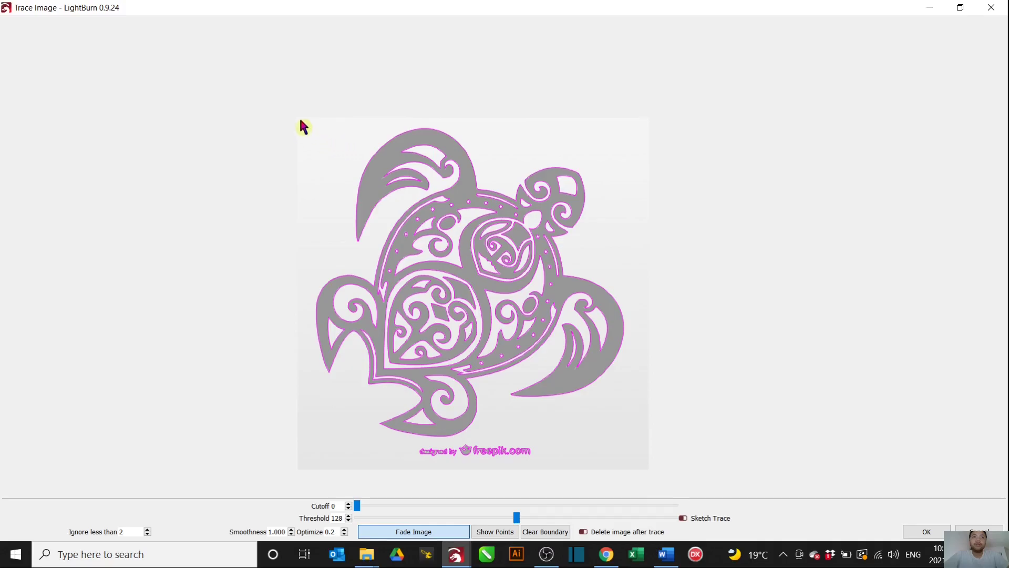
Step: Draw a trace boundary around the turtle, excluding the credit, and lower Threshold to 81
mouse_move(301, 121)
left_mouse_down()
mouse_move(479, 244)
mouse_move(608, 419)
mouse_move(641, 441)
left_mouse_up()
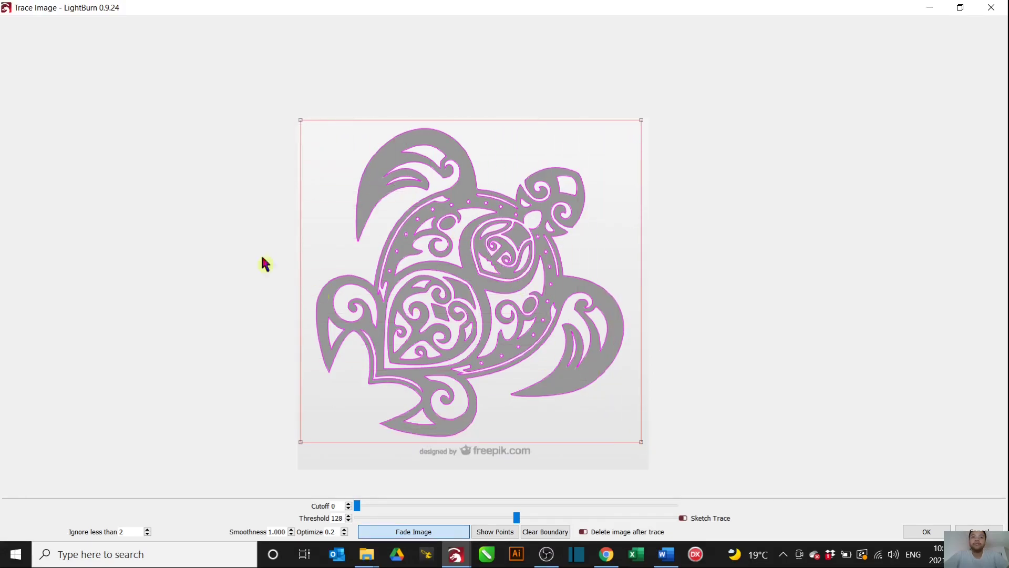
scroll(447, 242, "up", 5)
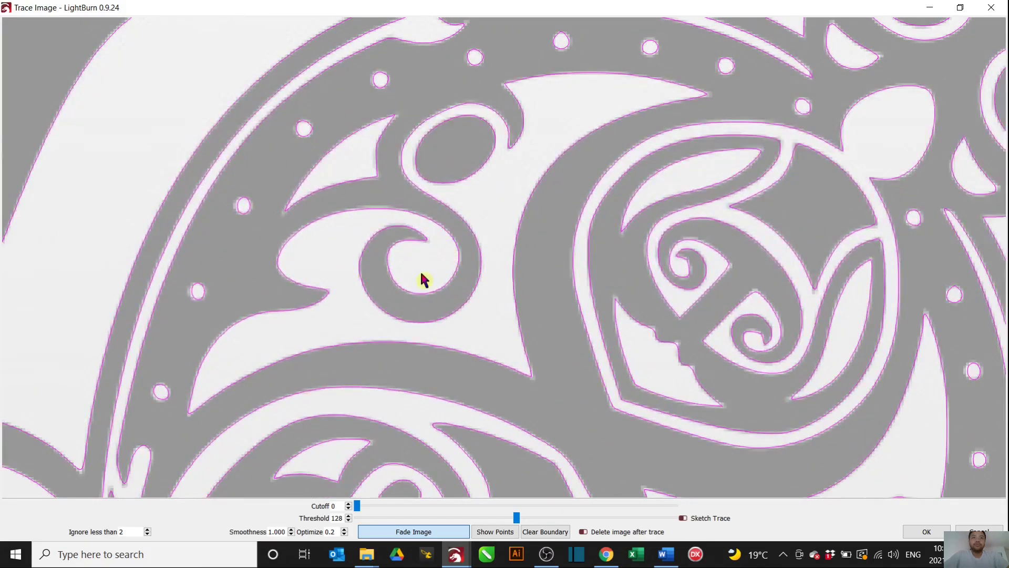
scroll(419, 268, "up", 1)
scroll(418, 436, "up", 1)
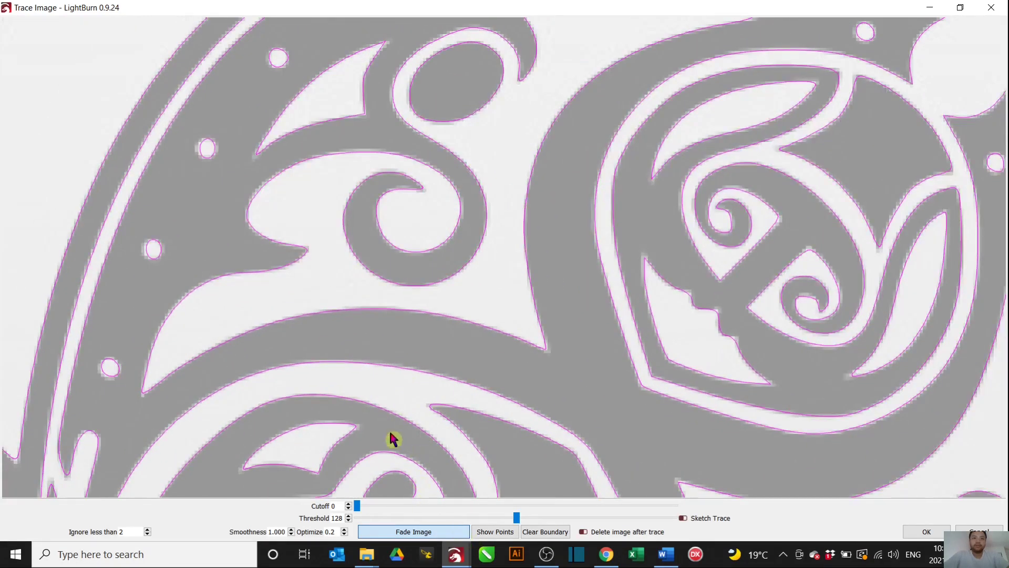
scroll(425, 425, "down", 1)
scroll(470, 490, "down", 1)
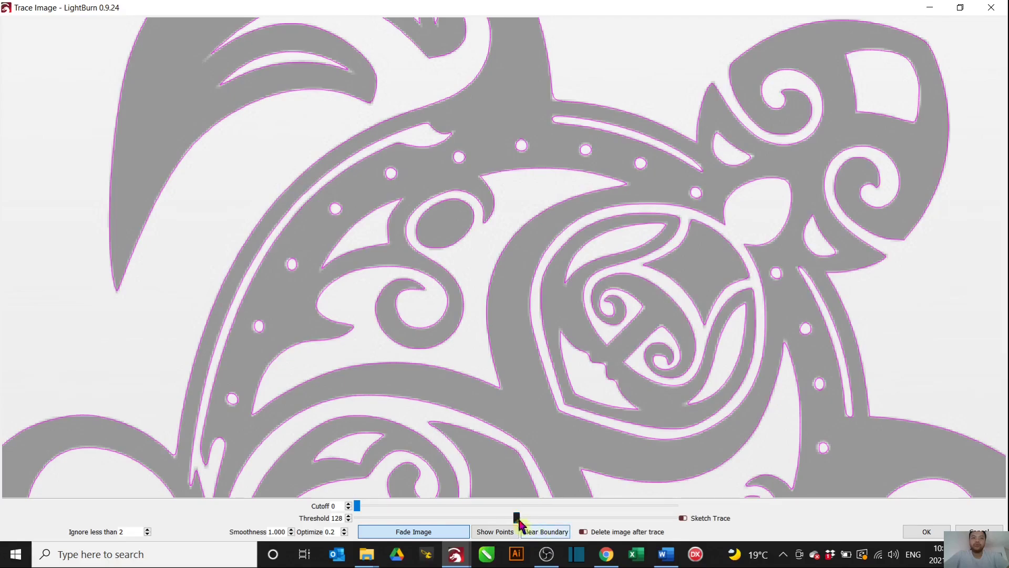
left_click_drag(514, 516, 458, 516)
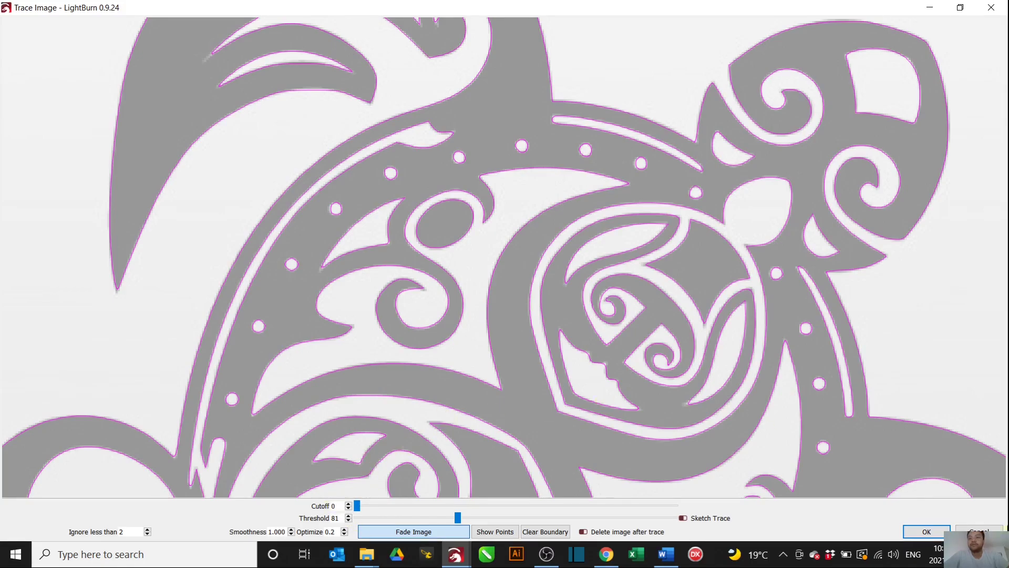
Step: Accept the trace, move the vector turtle right of the picture, assign it to Fill layer 01, and preview
left_click(919, 536)
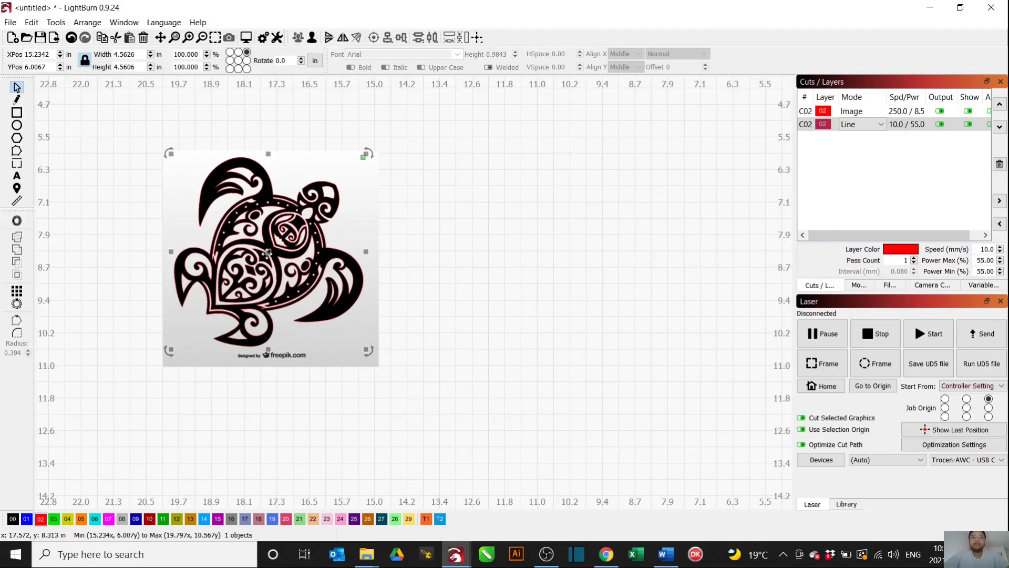
left_click_drag(269, 251, 532, 251)
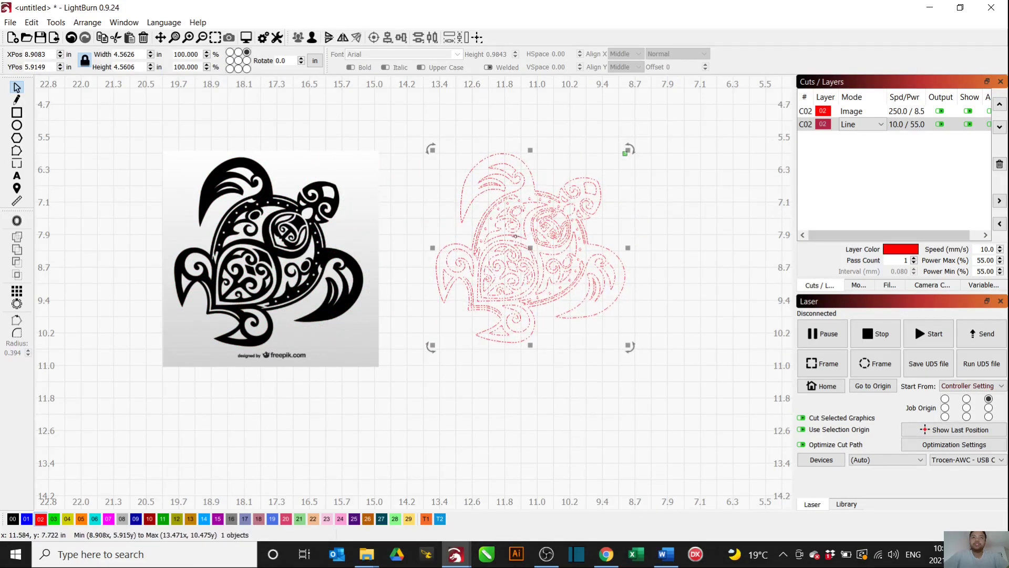
left_click(27, 521)
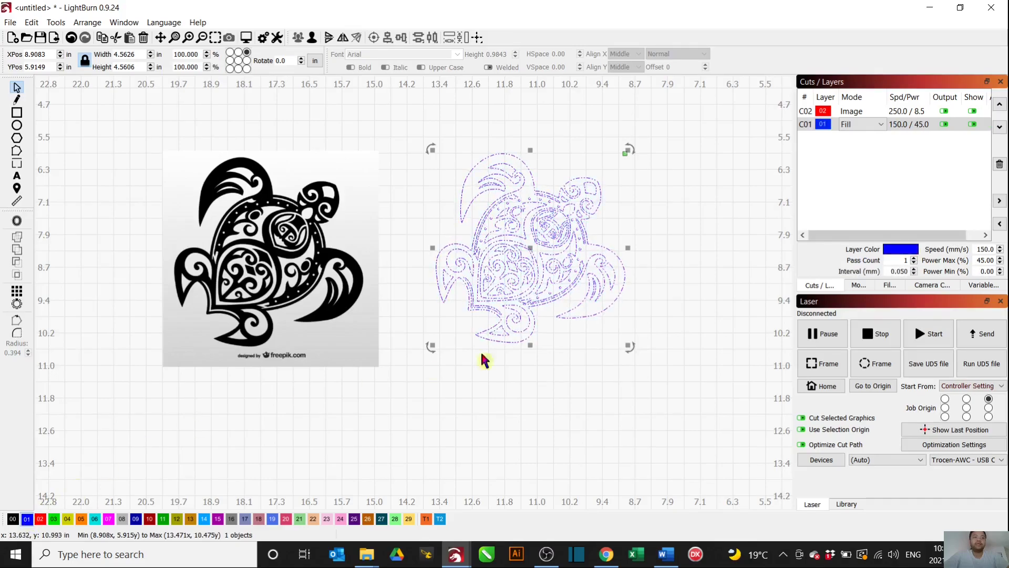
scroll(648, 271, "up", 1)
mouse_move(649, 270)
middle_mouse_down()
mouse_move(551, 318)
mouse_move(568, 320)
middle_mouse_up()
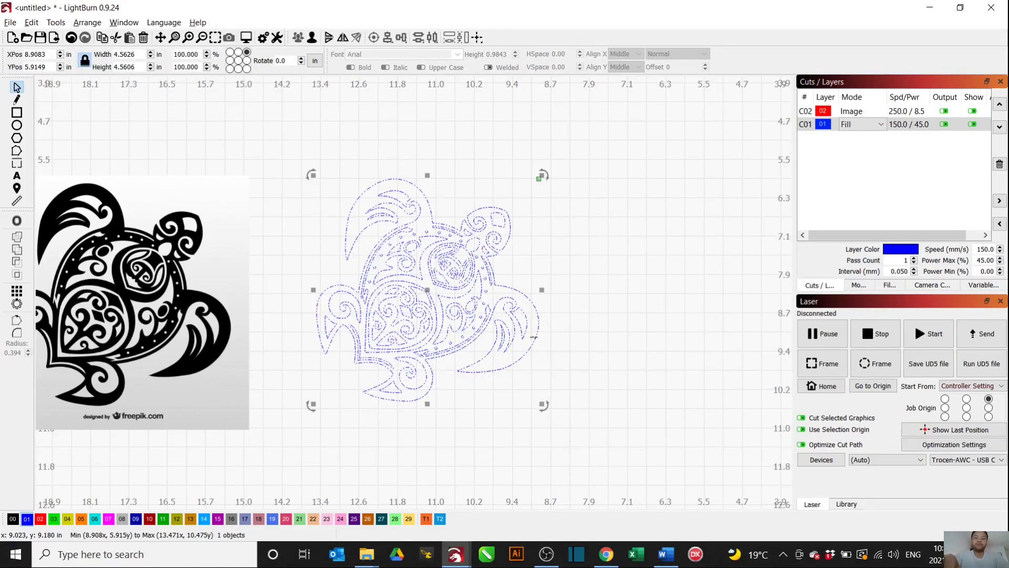
key("alt+p")
Step: Maximize the preview, inspect the filled turtle, and close it with Ok
left_click(652, 122)
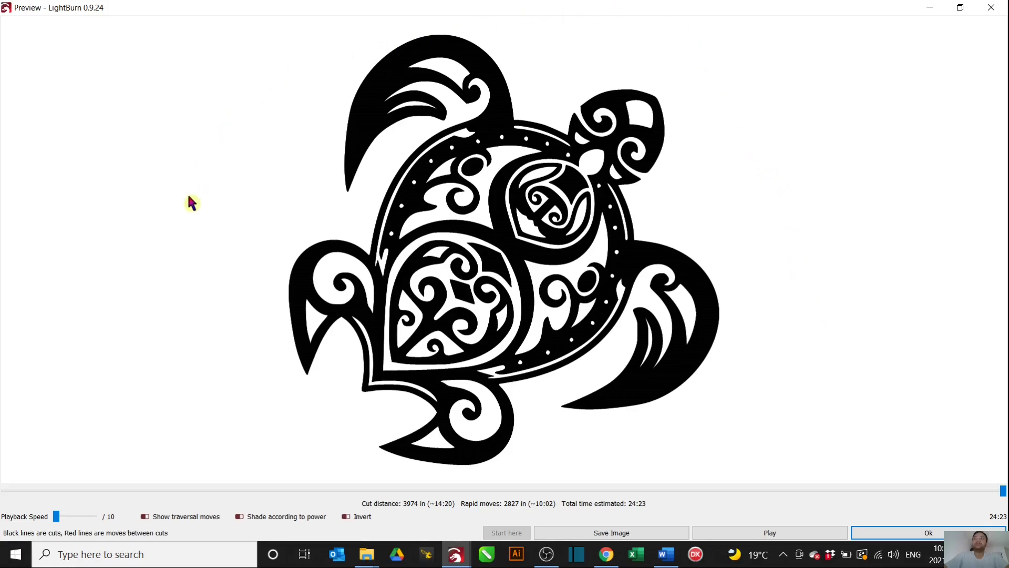
scroll(647, 341, "down", 1)
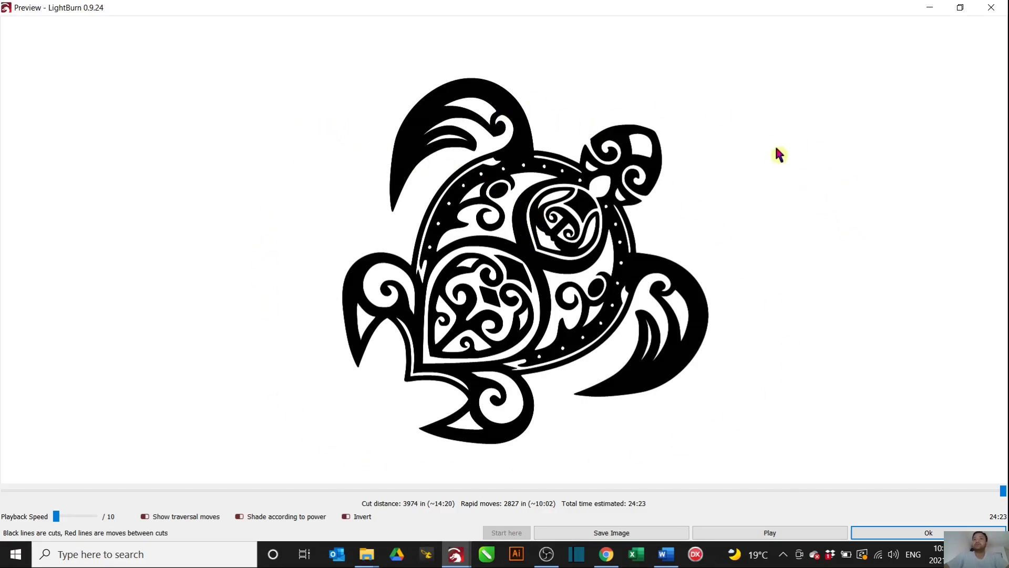
left_click(927, 533)
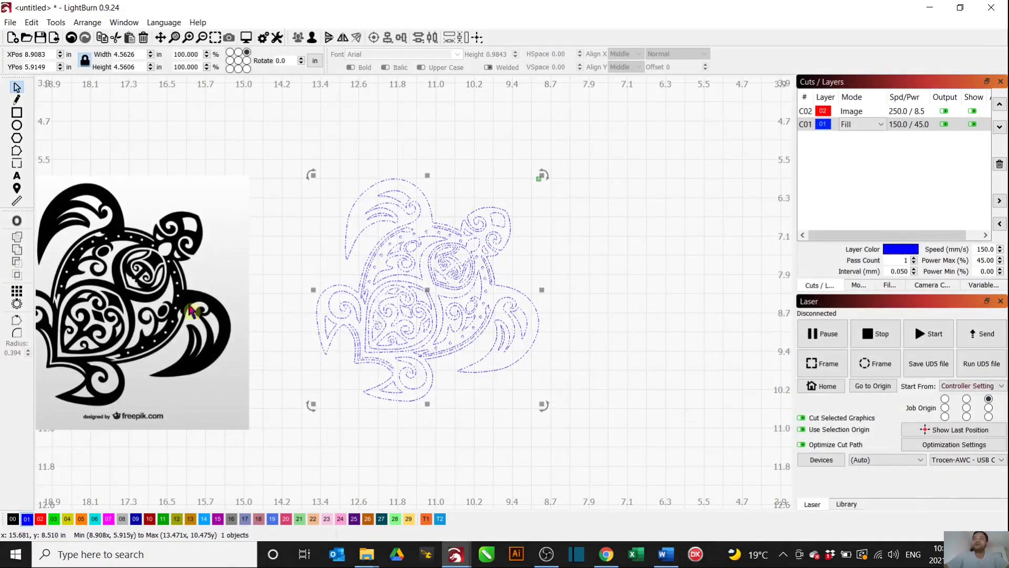
Step: Draw an ellipse right of the turtle and size it to 3.0000 × 3.0000 in with aspect ratio unlocked
left_click(17, 125)
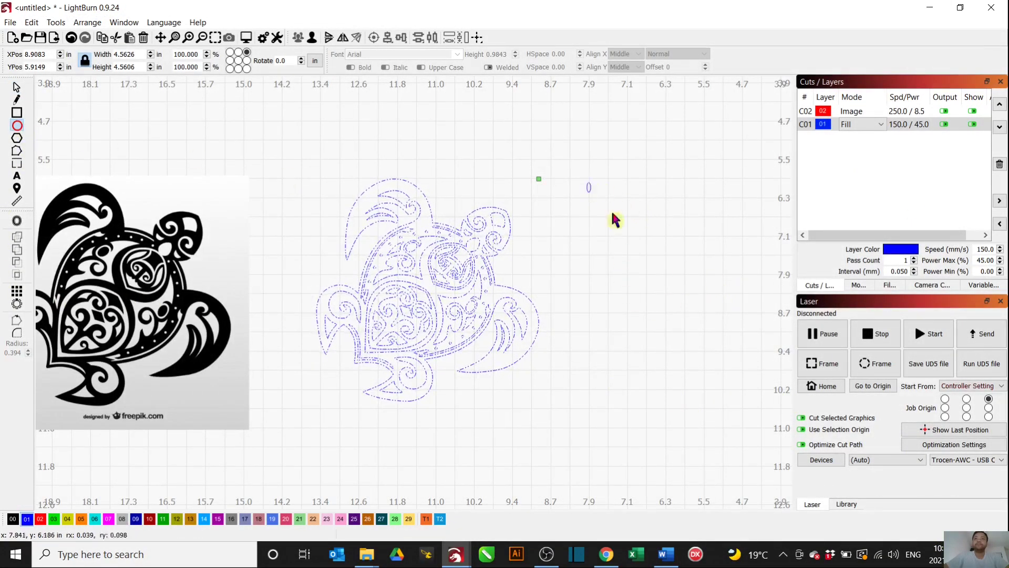
left_click_drag(587, 182, 768, 372)
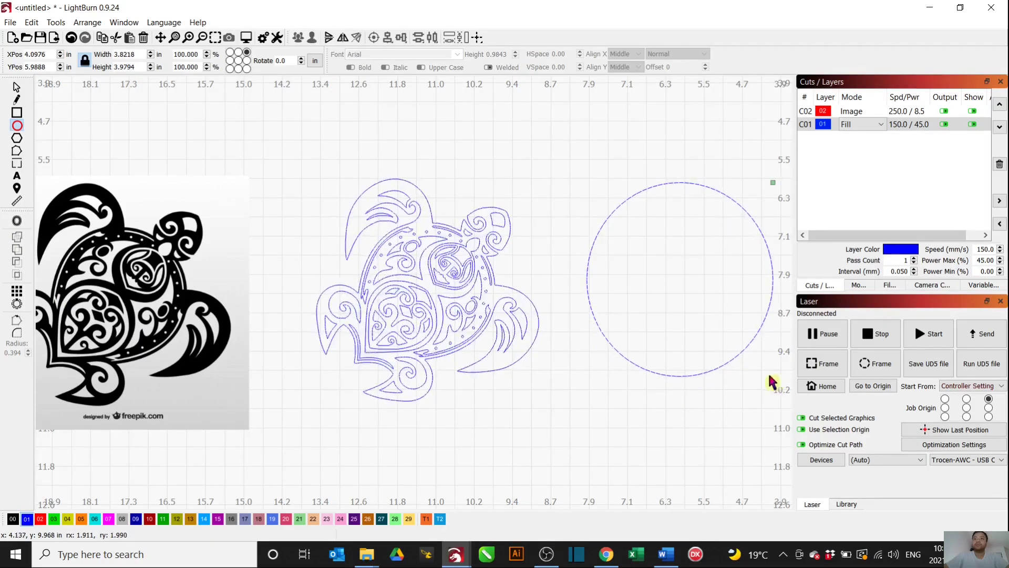
scroll(574, 349, "right", 3, "shift")
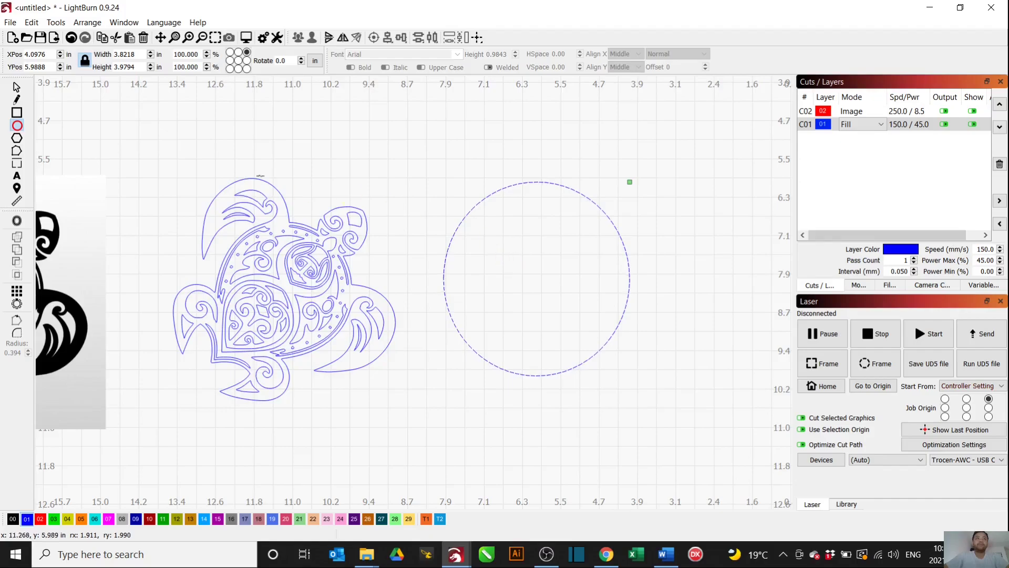
left_click(85, 60)
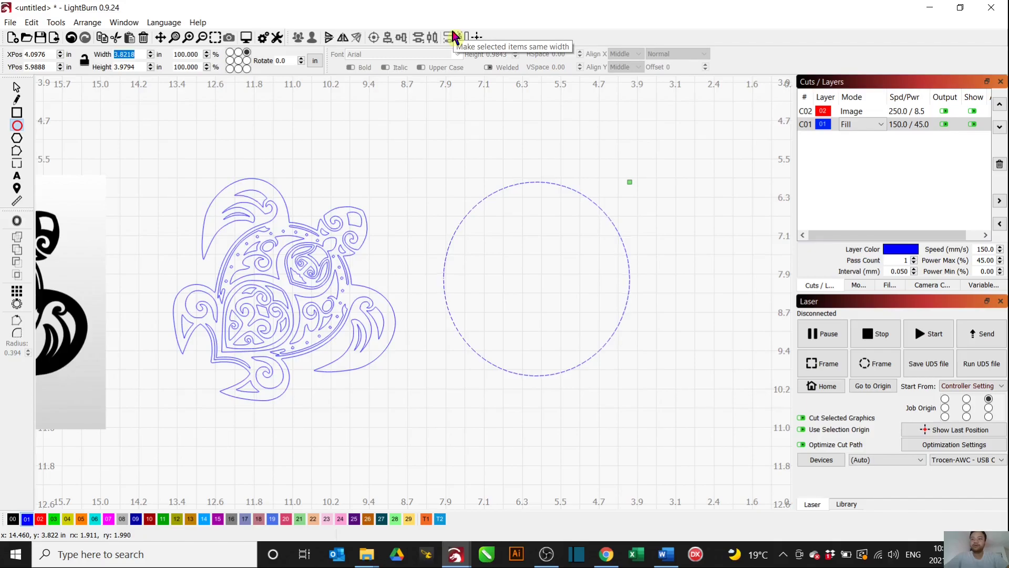
type("3")
double_click(130, 67)
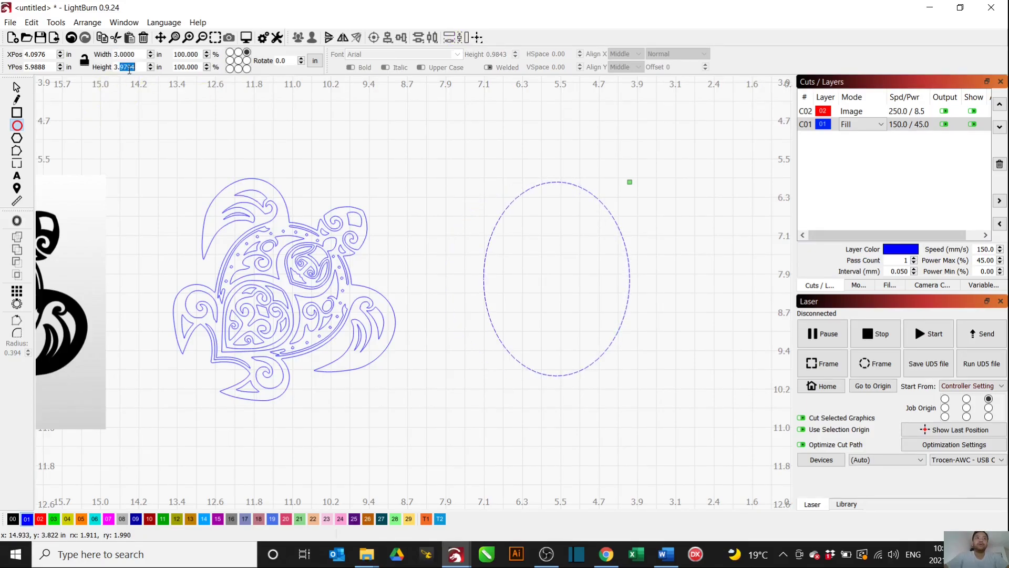
type("3")
left_click(142, 56)
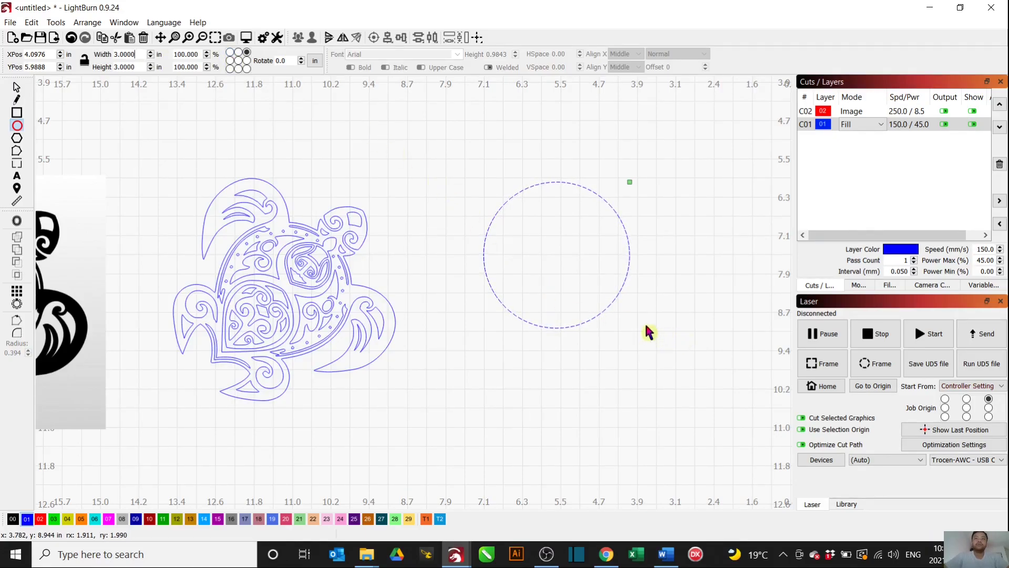
Step: Move the circle onto the turtle and resize it to about 5.25 inches
key("Escape")
key("Escape")
left_click(659, 347)
left_click(552, 259)
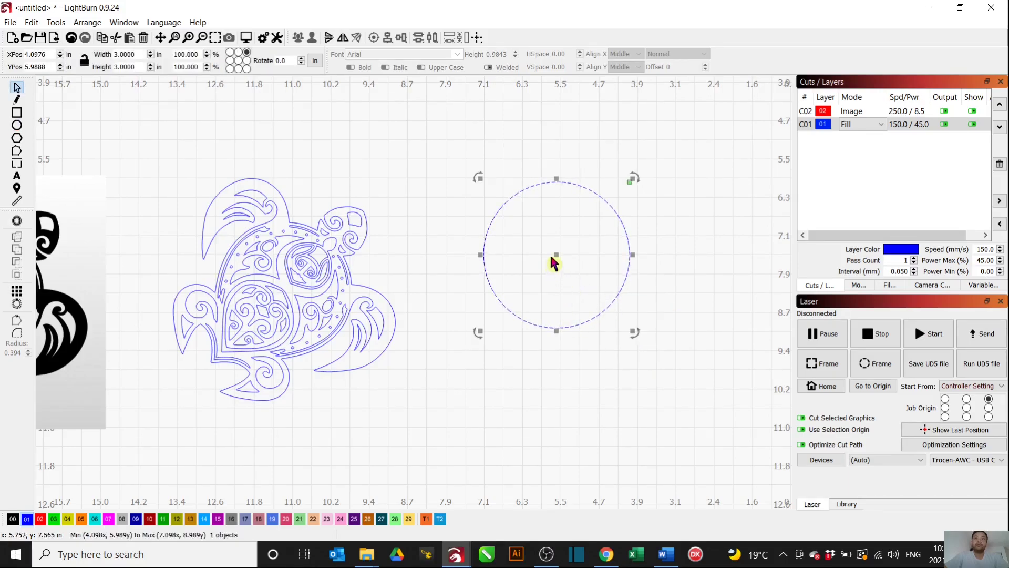
left_click_drag(552, 259, 171, 238)
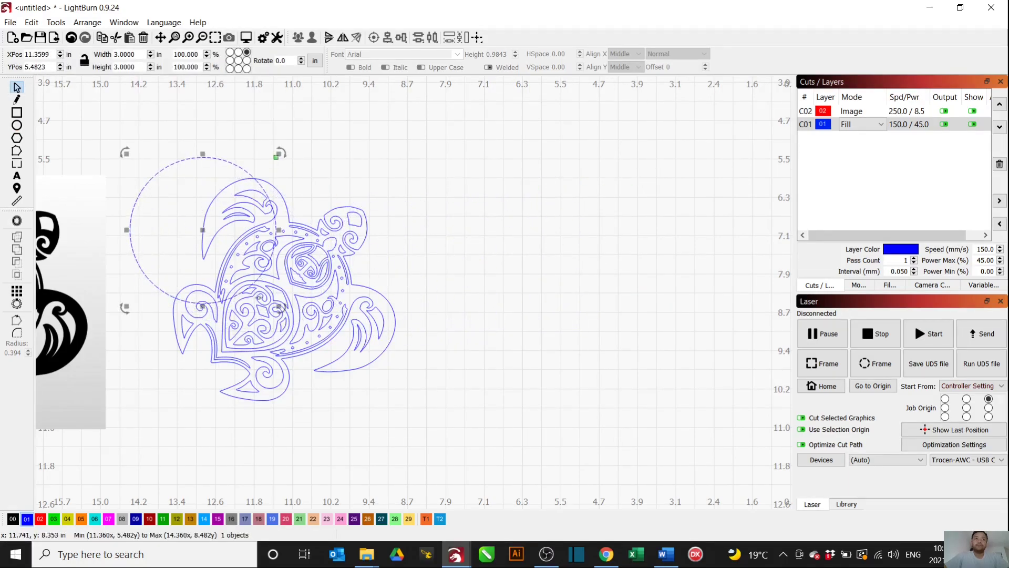
left_click_drag(280, 308, 426, 428)
left_click_drag(275, 302, 281, 301)
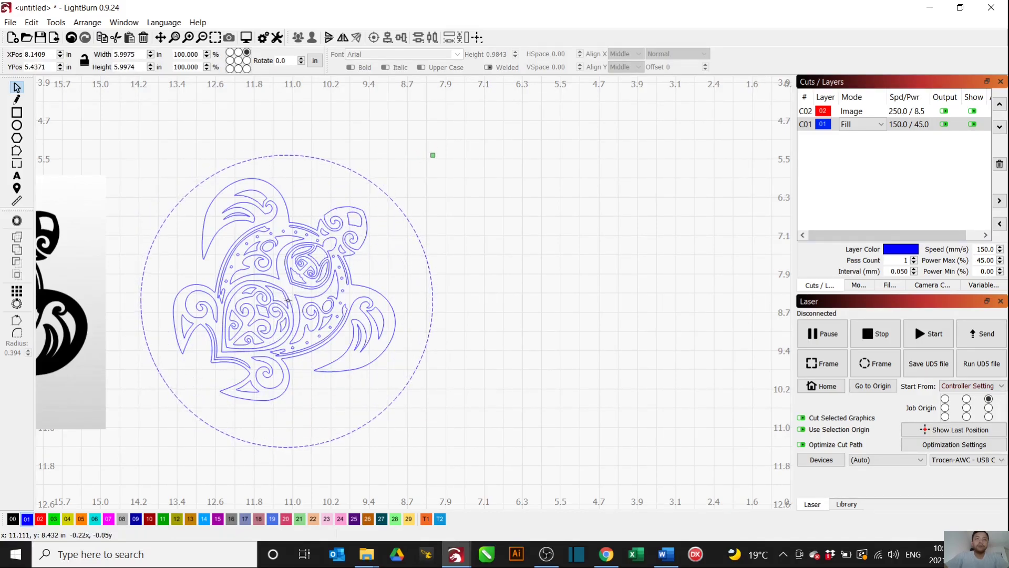
left_click_drag(285, 296, 285, 296)
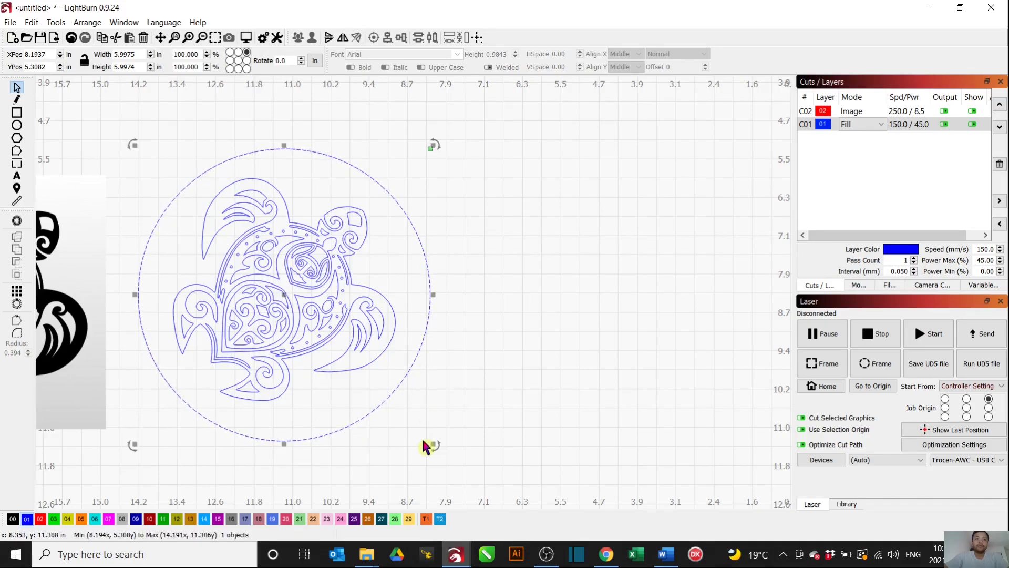
left_click_drag(432, 446, 397, 402)
left_click_drag(270, 278, 284, 295)
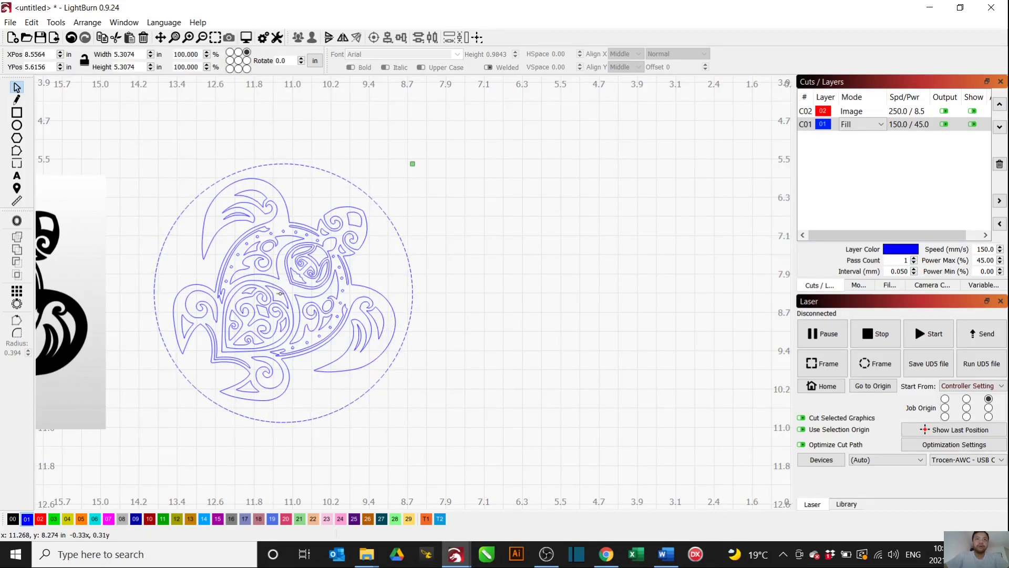
left_click_drag(280, 293, 280, 293)
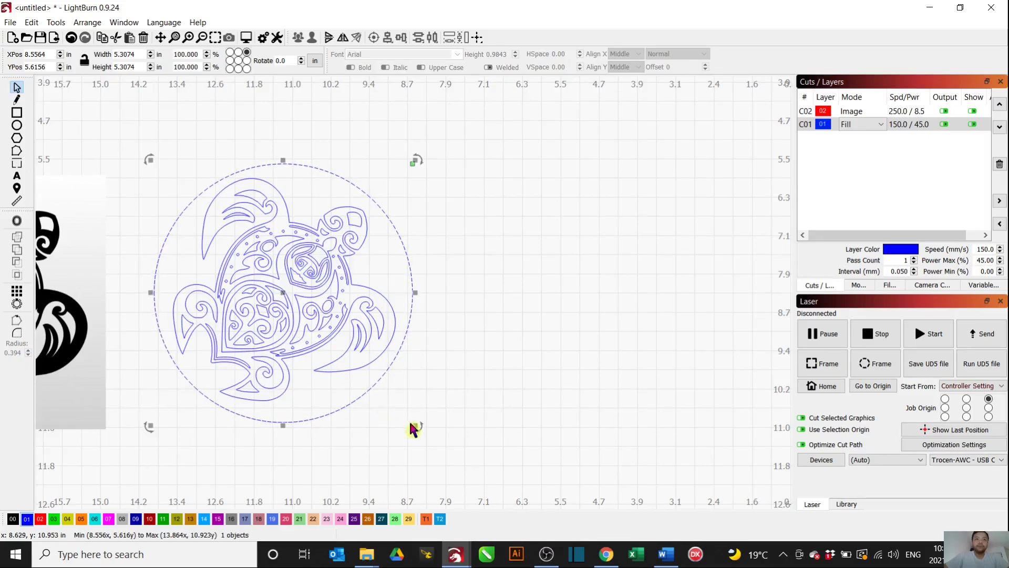
left_click_drag(415, 422, 412, 418)
left_click(315, 273)
Step: Centre the turtle inside the circle with Align Centers, move the pair left, and preview it
left_click_drag(280, 292, 622, 297)
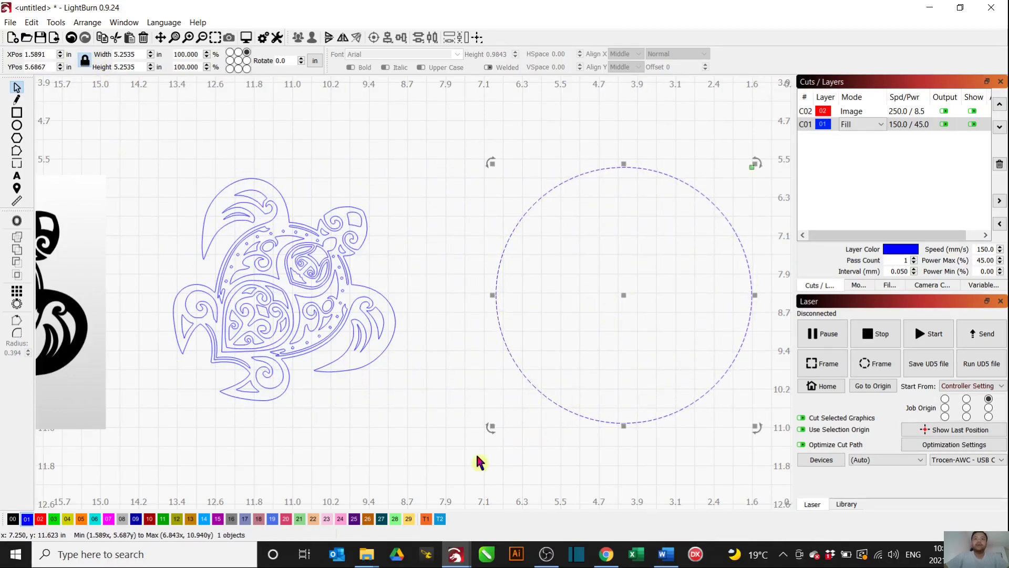
left_click(535, 476)
left_click_drag(609, 479, 310, 259)
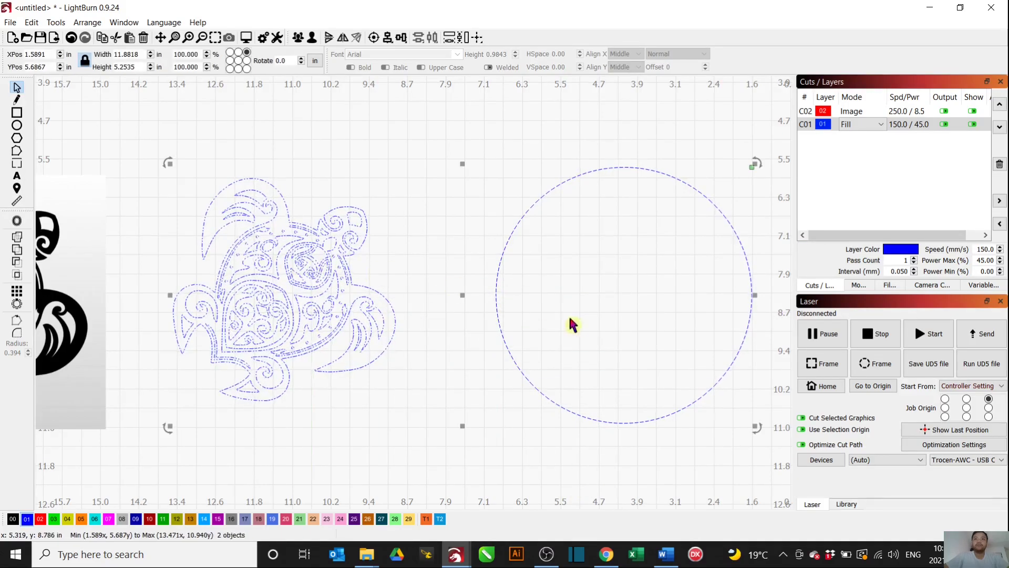
left_click(374, 38)
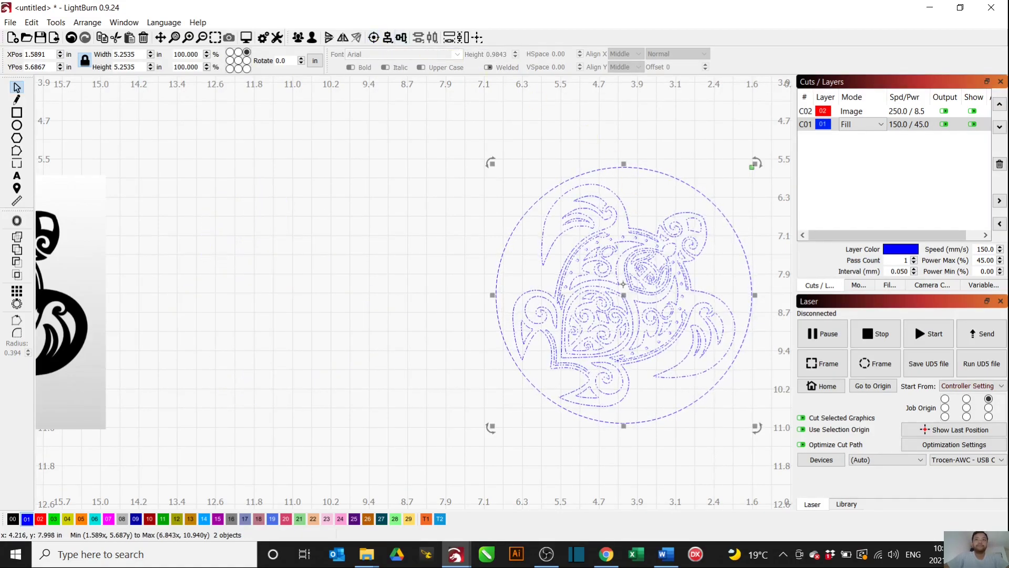
left_click_drag(624, 295, 332, 285)
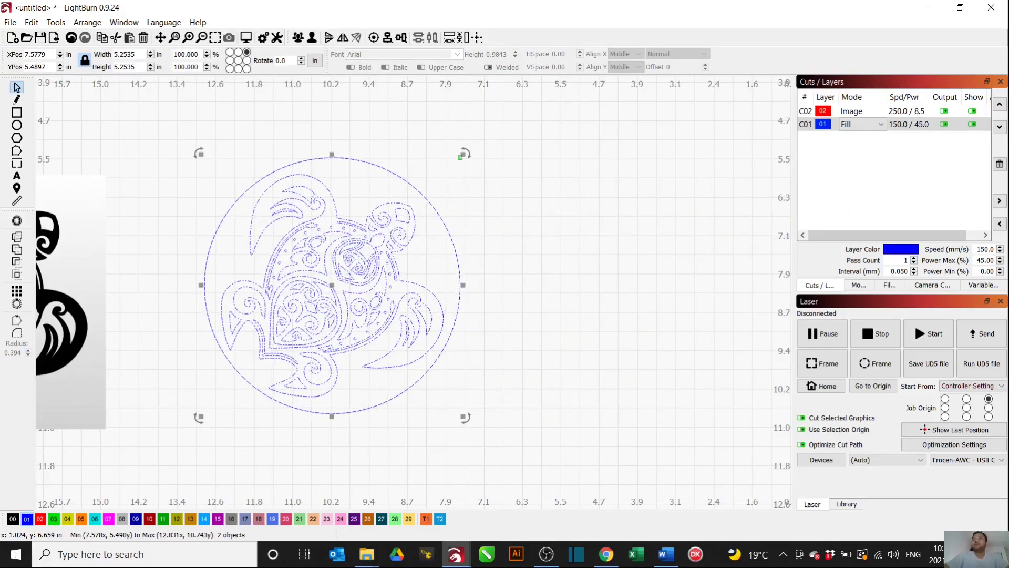
left_click_drag(535, 440, 333, 299)
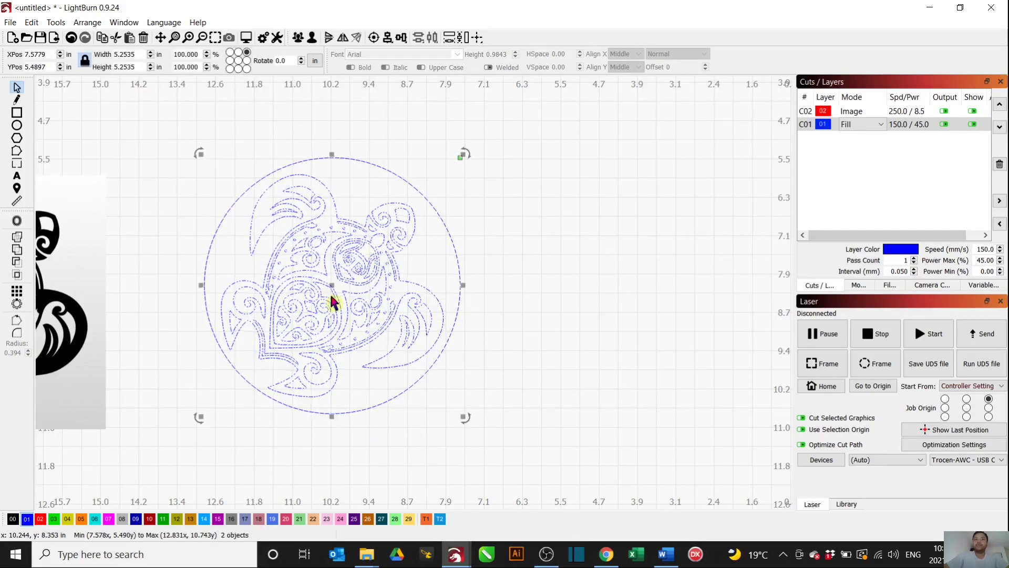
key("alt+p")
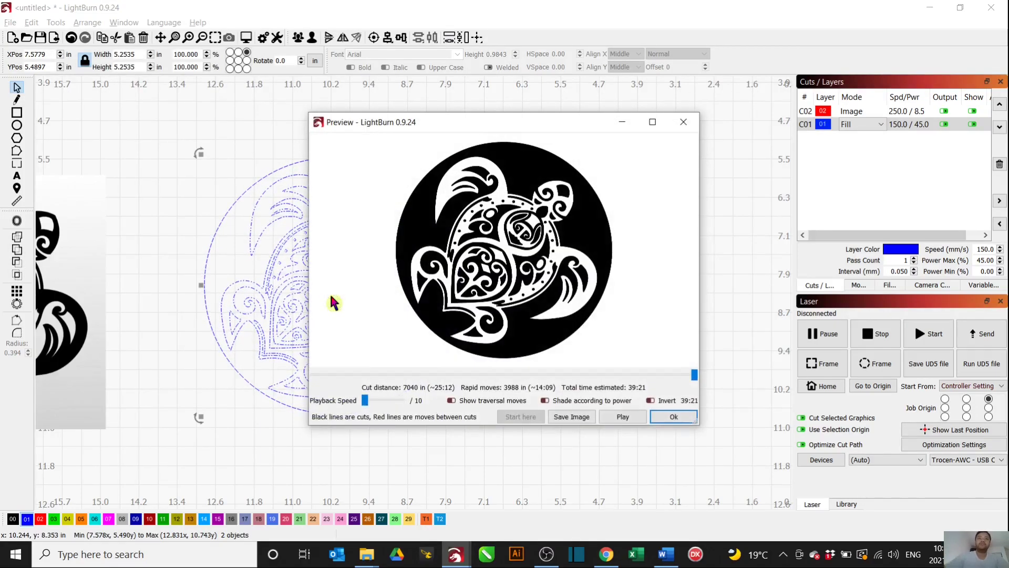
Step: Maximize the preview, zoom in and out on the black turtle stamp, then close it
left_click(653, 122)
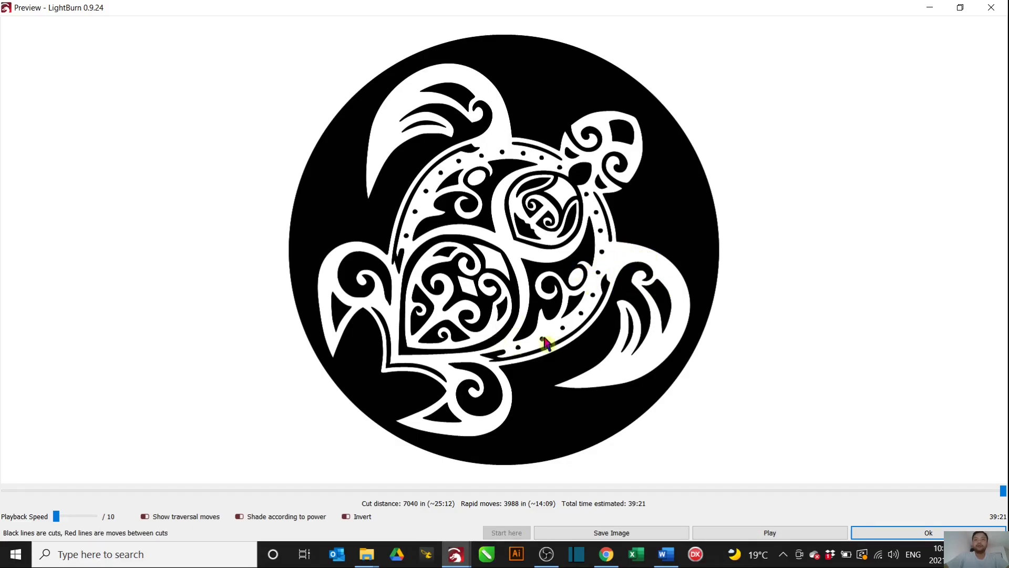
scroll(629, 258, "up", 4)
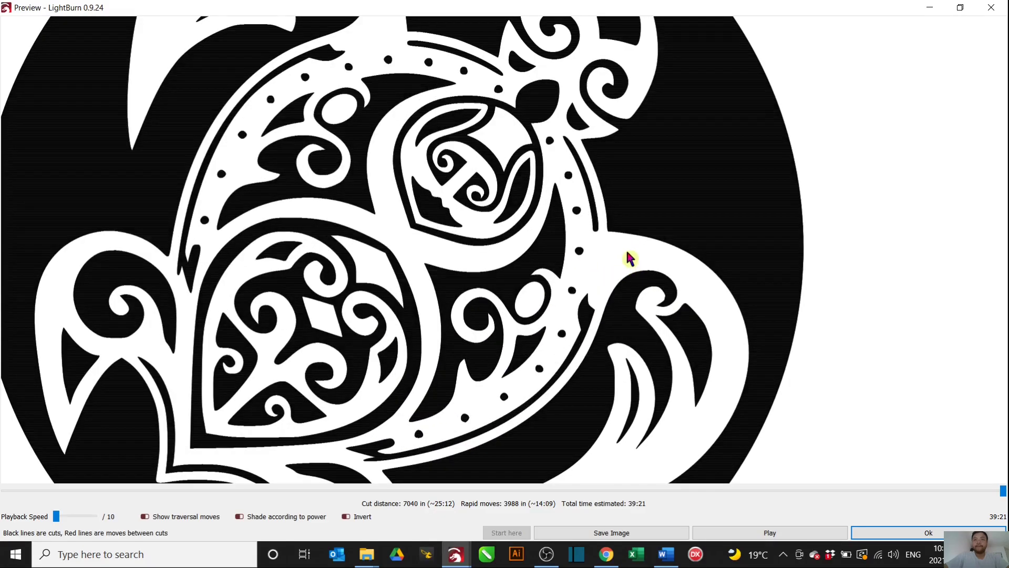
scroll(631, 262, "down", 4)
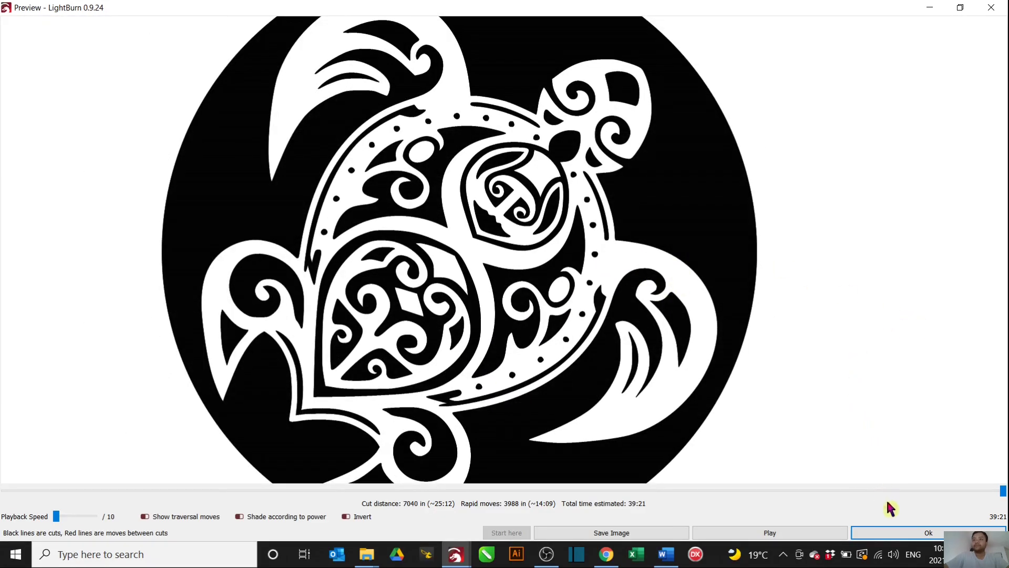
left_click(895, 533)
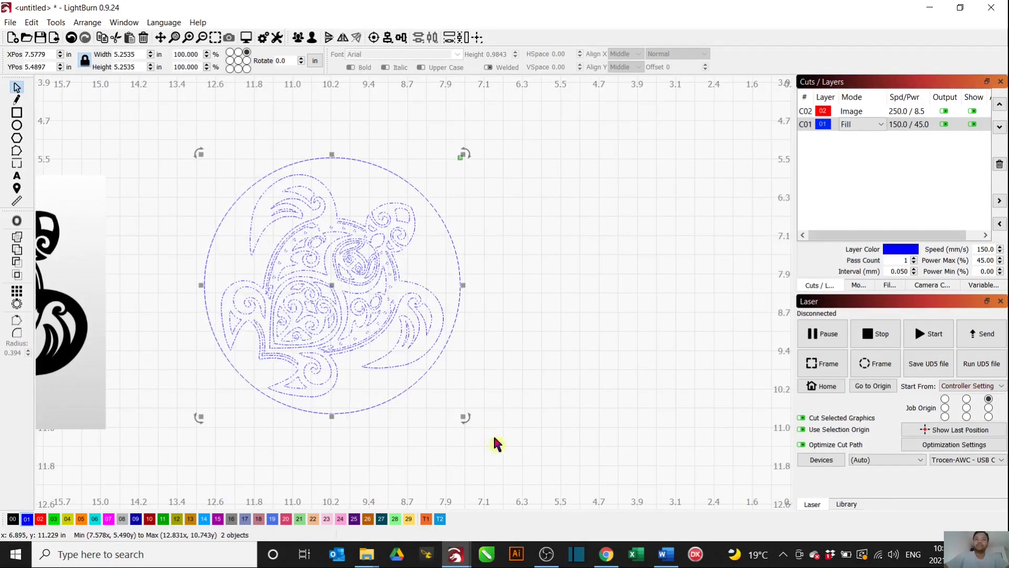
Step: Reselect the turtle and circle, reopen the preview full screen, and inspect it again
left_click_drag(520, 445, 384, 343)
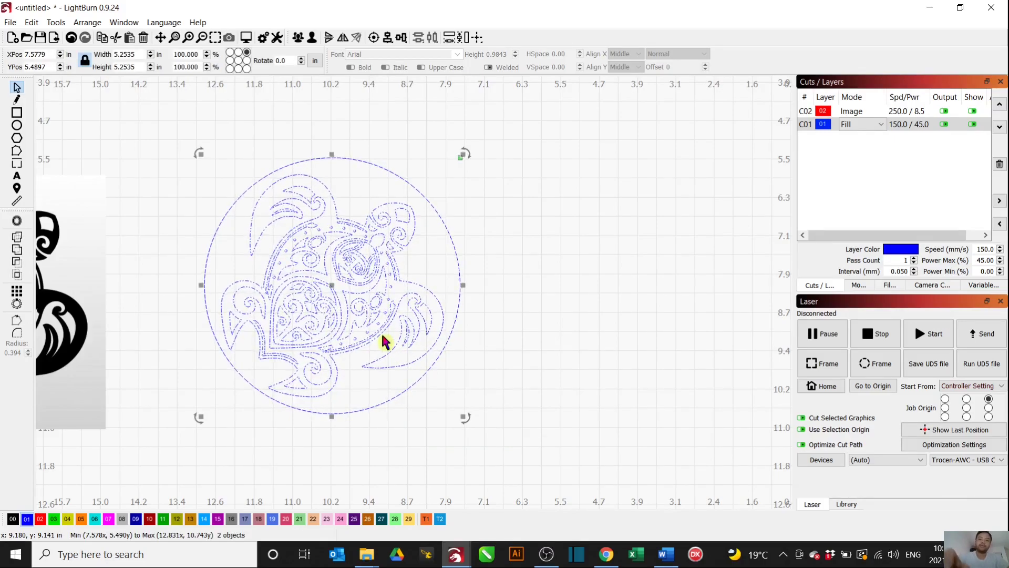
key("alt+p")
left_click(652, 116)
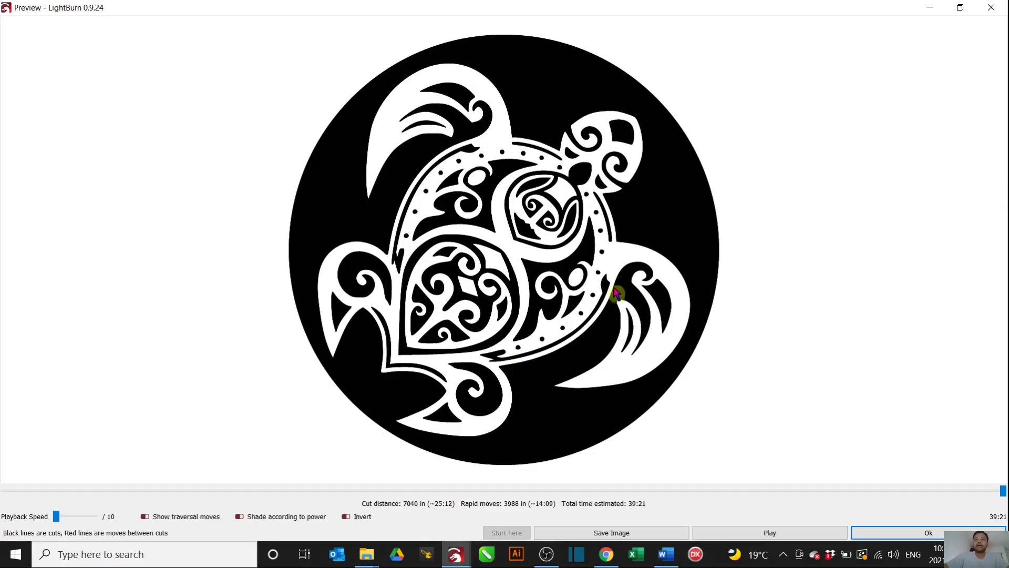
scroll(602, 302, "up", 5)
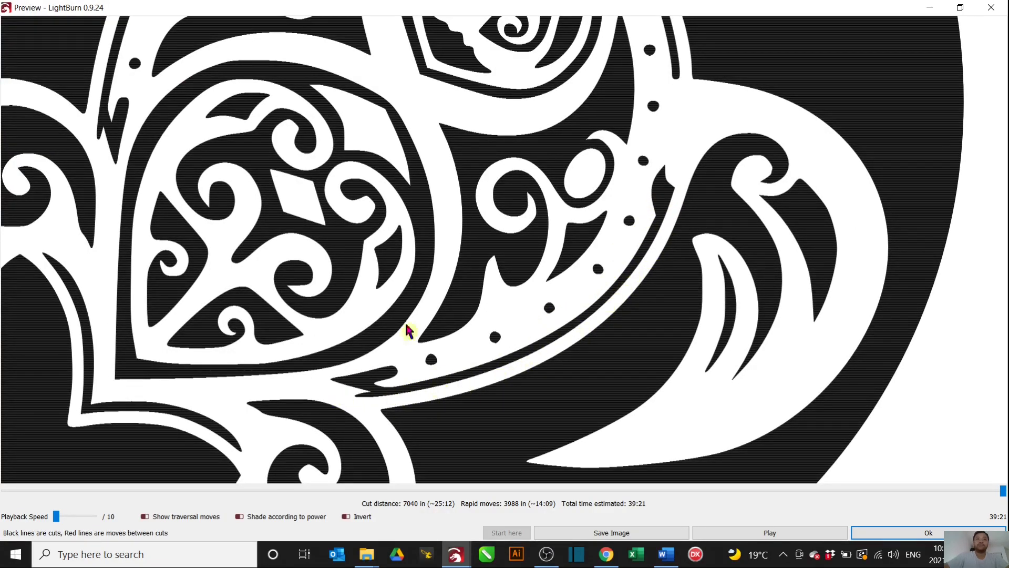
scroll(499, 271, "down", 5)
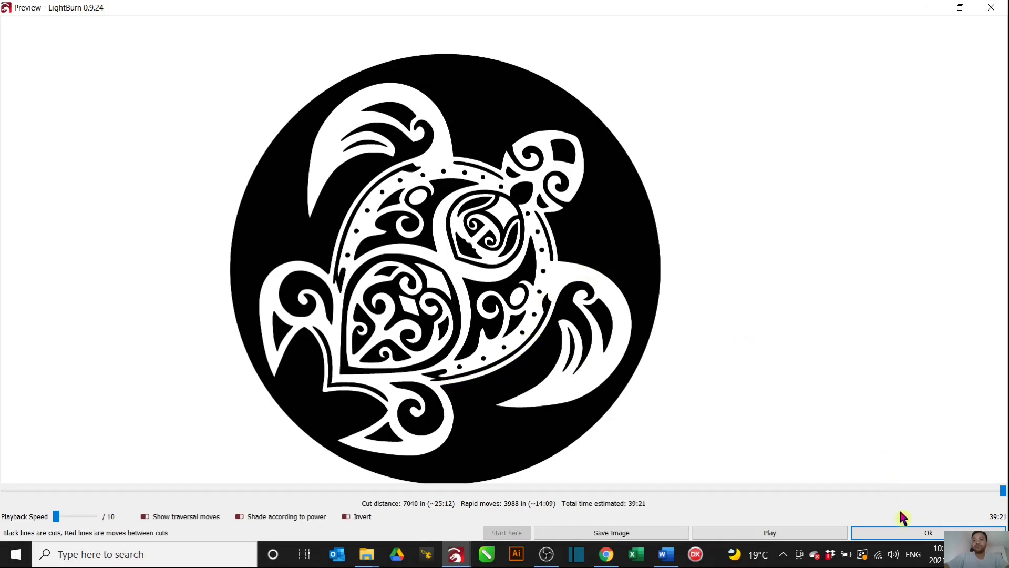
Step: Close the preview, set layer C01's Advanced Ramp Length to 0.0197, and select the design
left_click(913, 537)
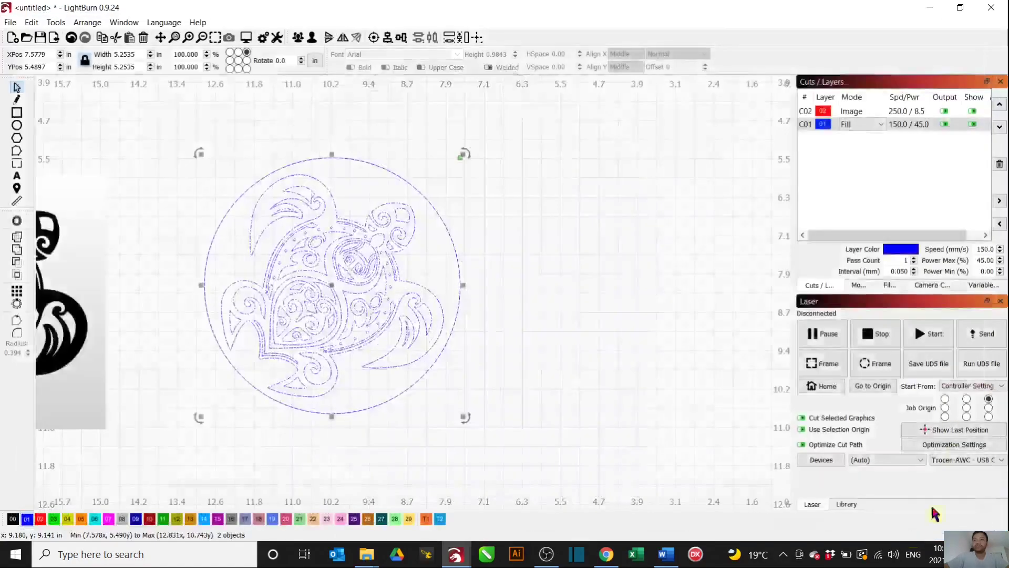
middle_click_drag(415, 303, 410, 270)
scroll(448, 301, "up", 1)
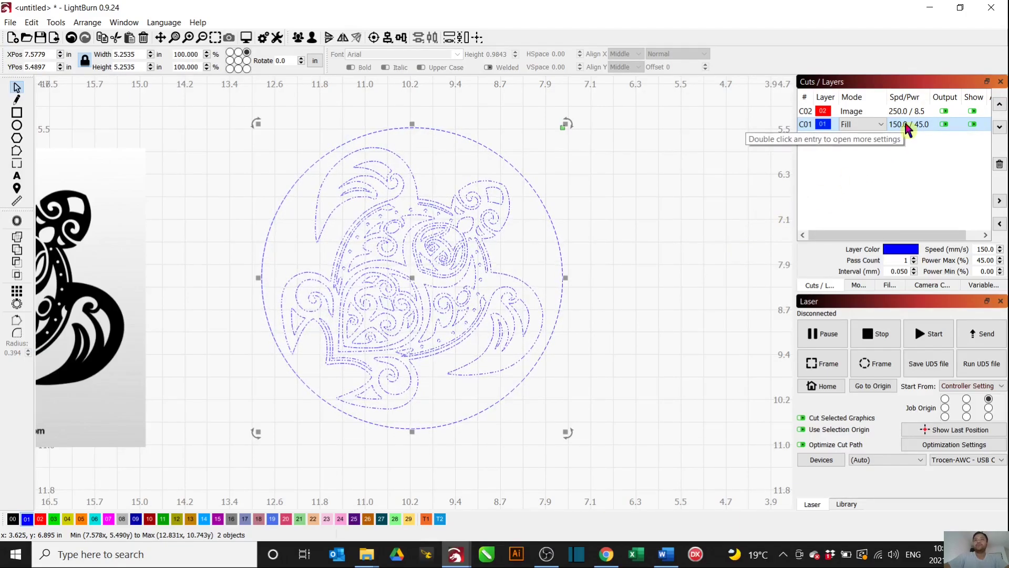
double_click(921, 124)
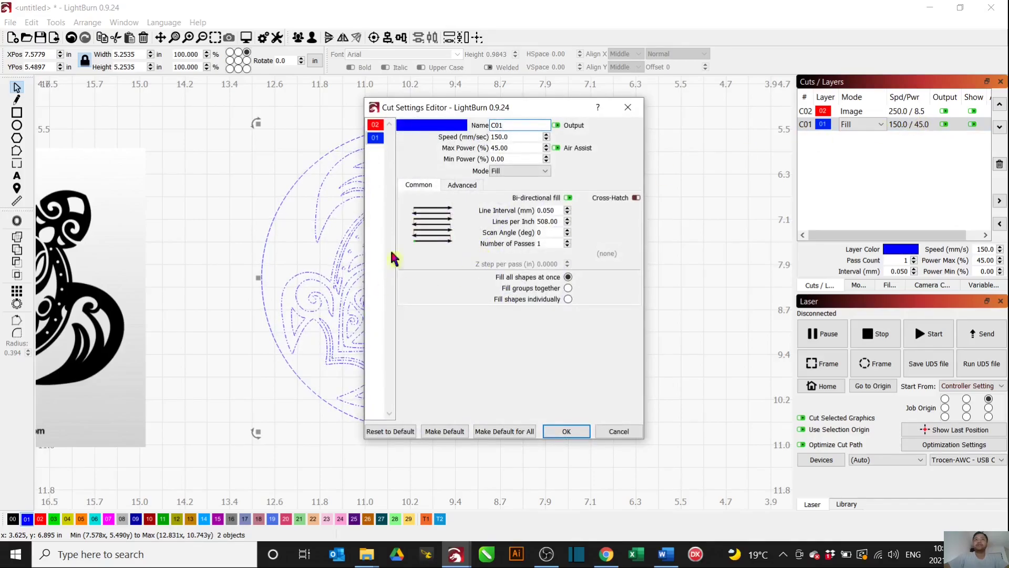
left_click(463, 188)
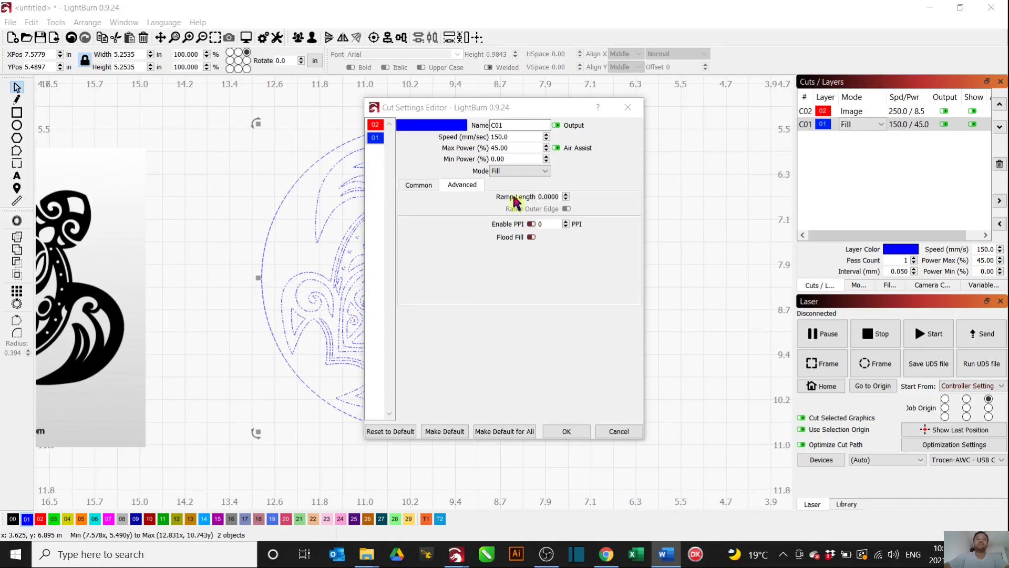
left_click(567, 194)
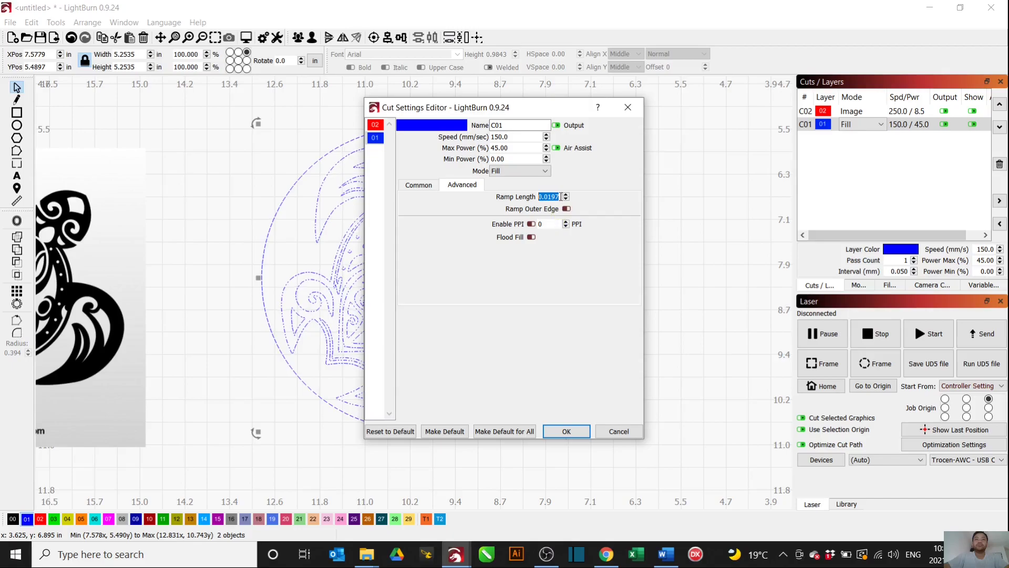
left_click(567, 432)
left_click_drag(580, 433, 459, 307)
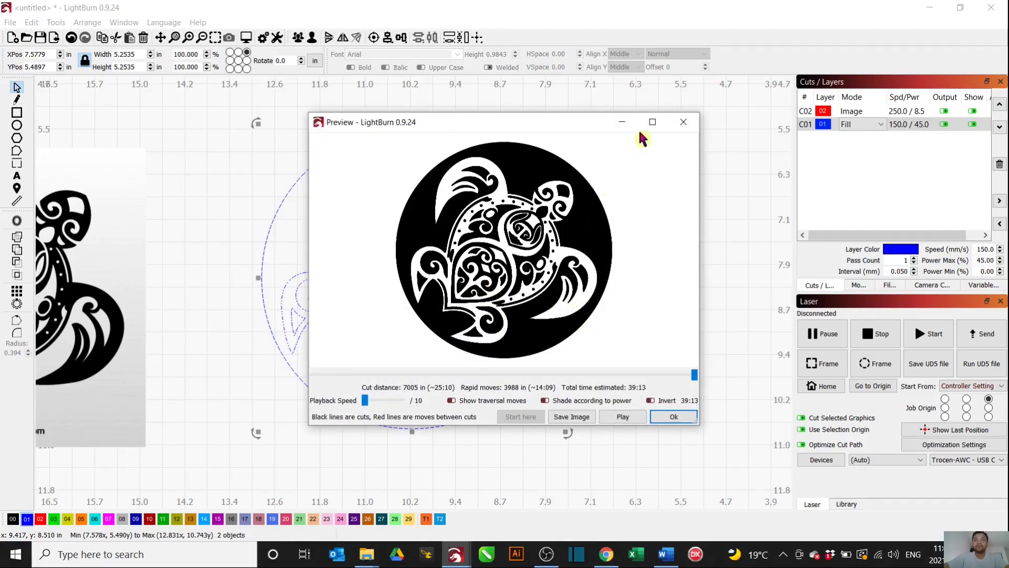
Step: Maximize the preview, zoom in to inspect the ramped edges, then close it
left_click(652, 122)
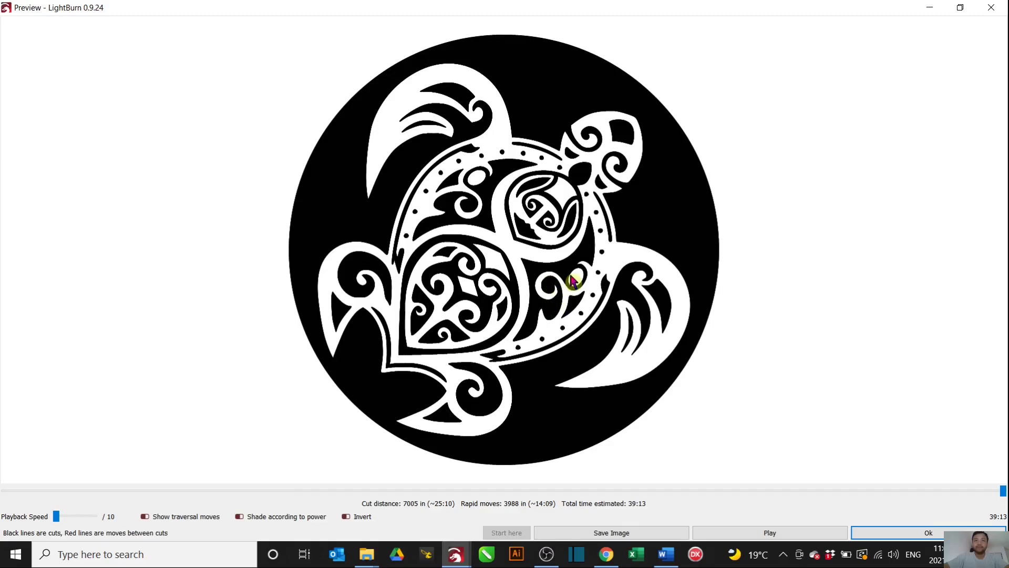
scroll(579, 287, "up", 5)
scroll(584, 294, "up", 3)
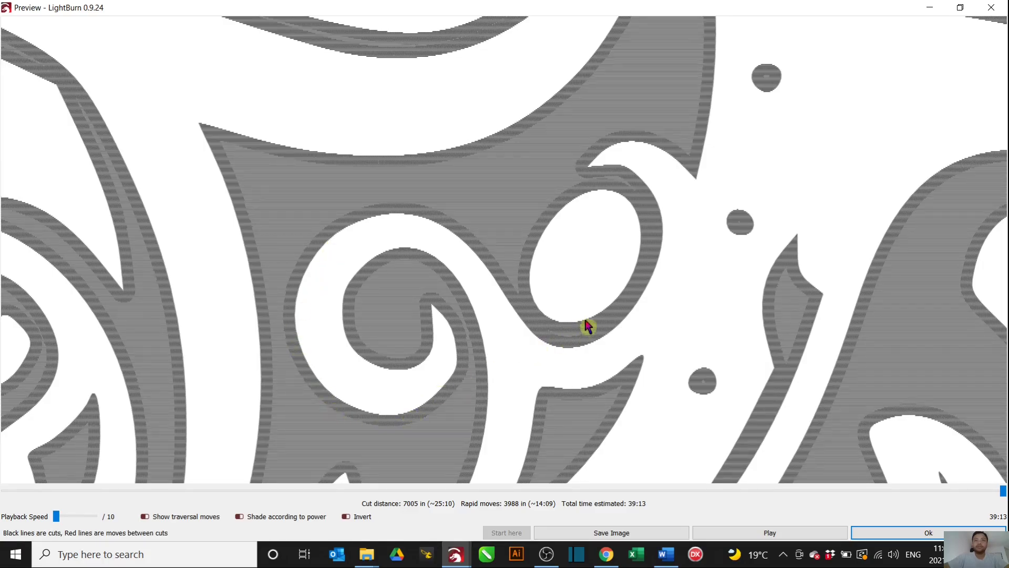
scroll(588, 326, "down", 6)
left_click(929, 532)
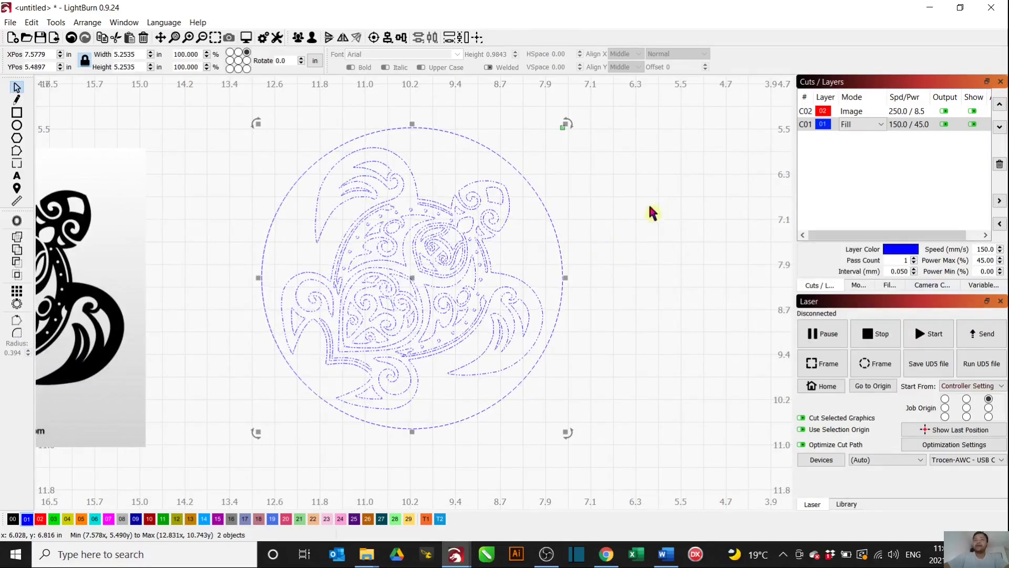
Step: Review layer C01's cut settings at 150 mm/s, 45% power, 0.050 mm interval, and close them
scroll(595, 232, "down", 2)
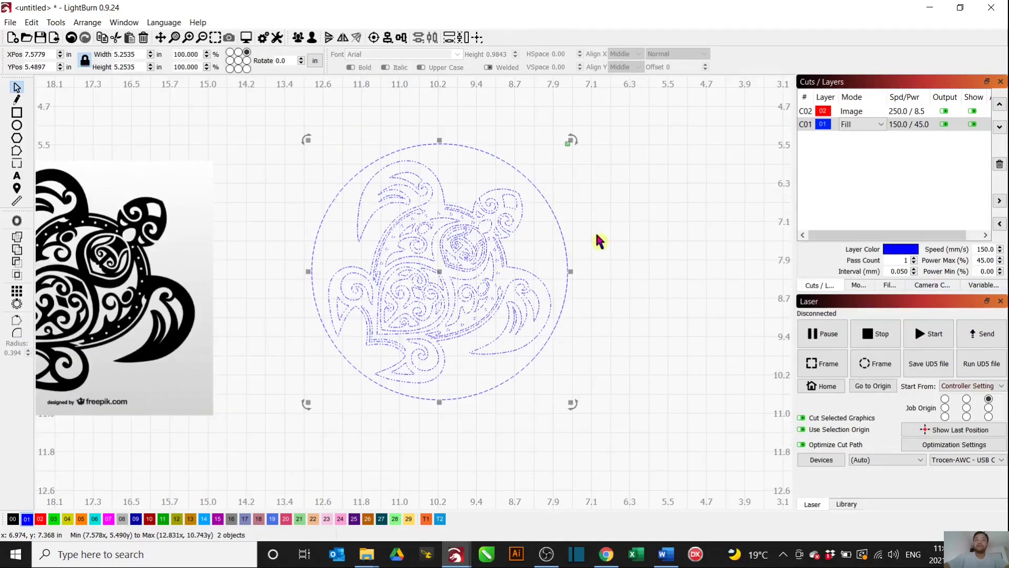
double_click(906, 125)
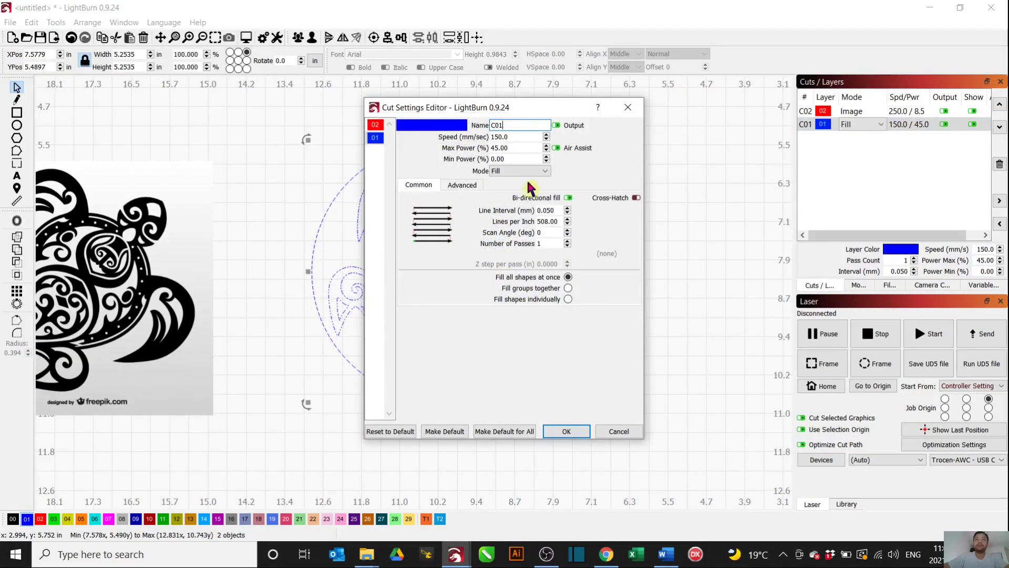
left_click_drag(526, 112, 758, 118)
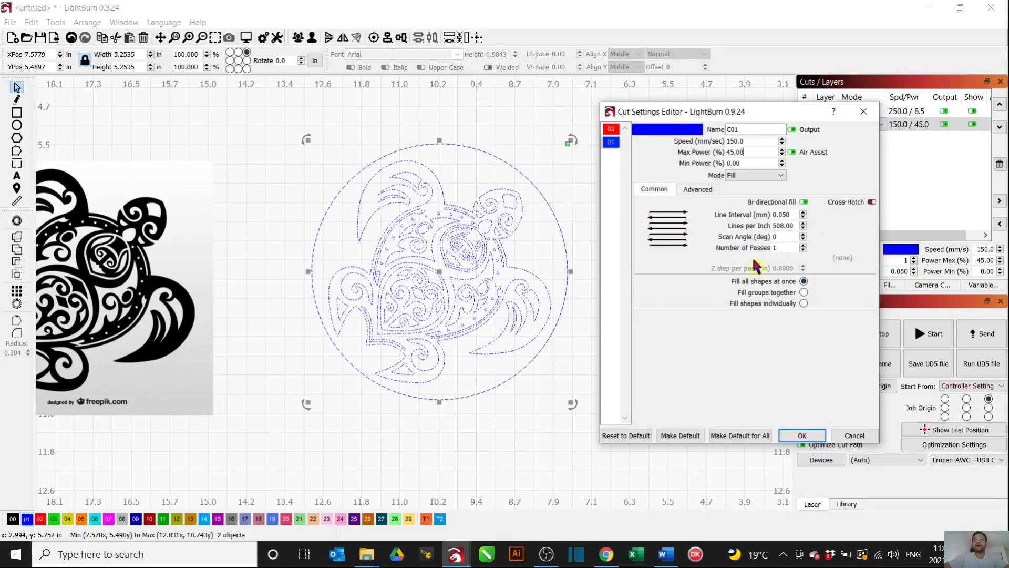
left_click_drag(747, 151, 725, 141)
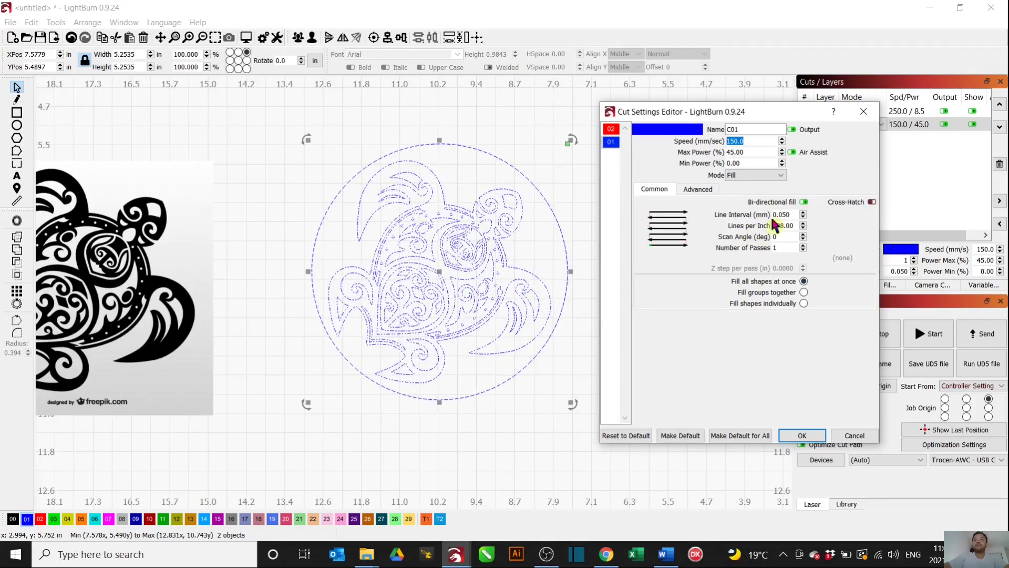
left_click_drag(793, 226, 777, 226)
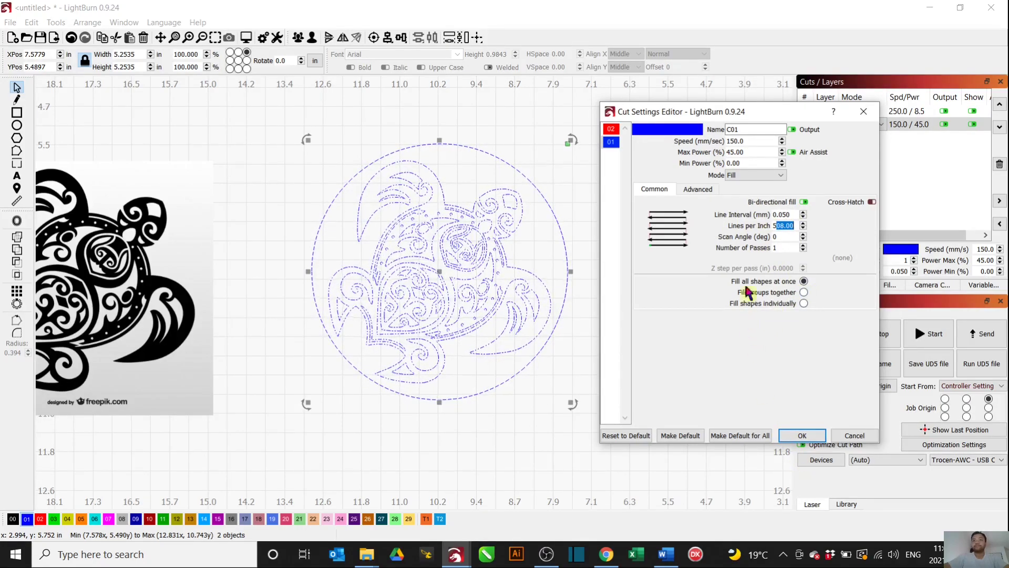
left_click(803, 436)
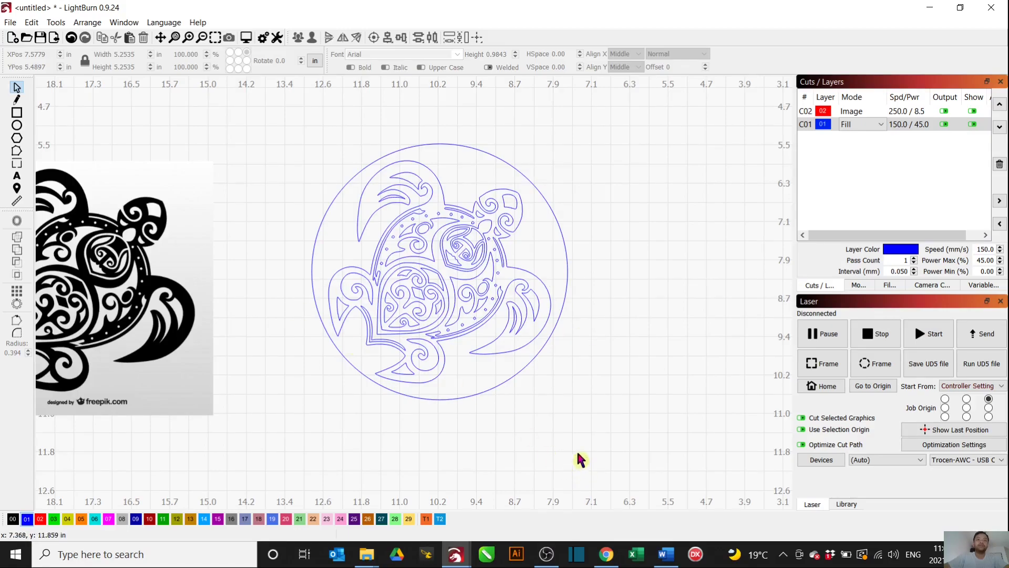
Step: Offset the turtle's border circle 0.03 in inward to create a second, inner circle
left_click(495, 386)
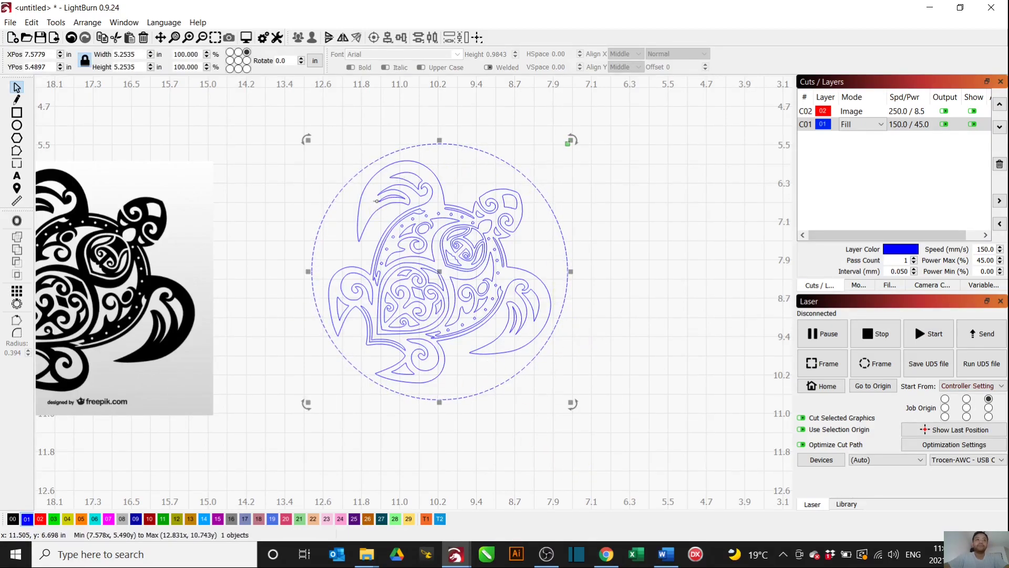
left_click(17, 222)
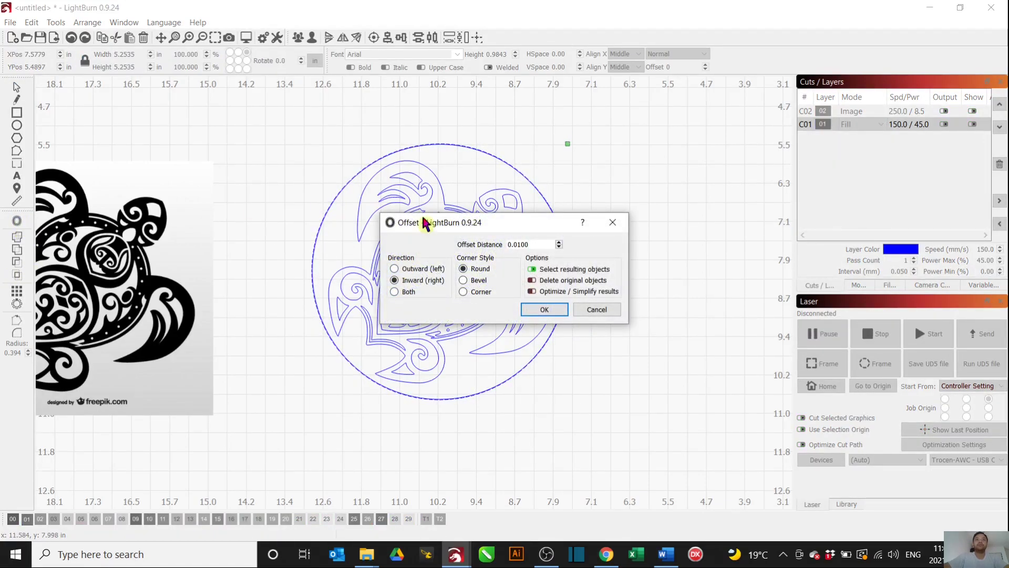
left_click_drag(425, 223, 621, 205)
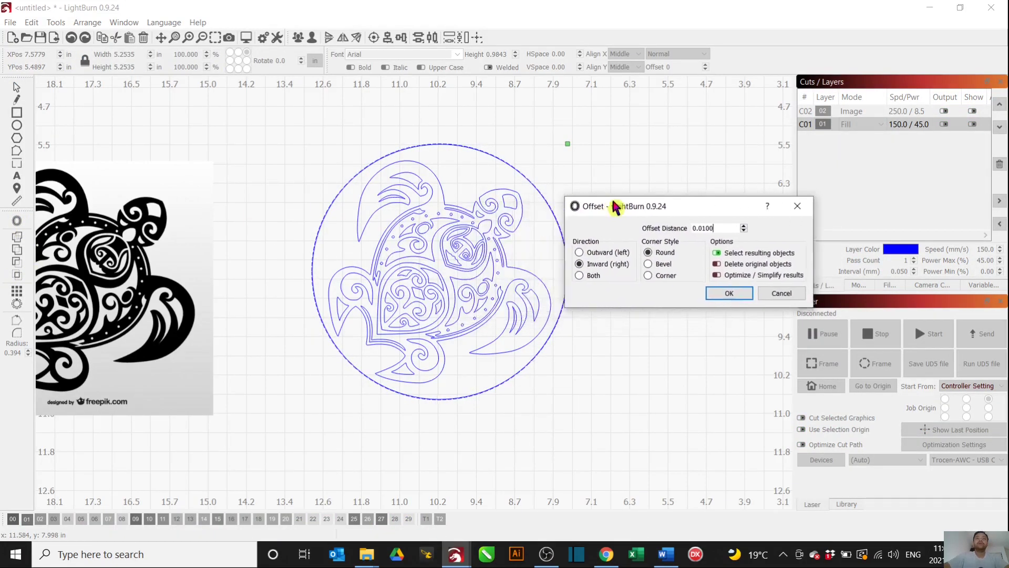
left_click(597, 252)
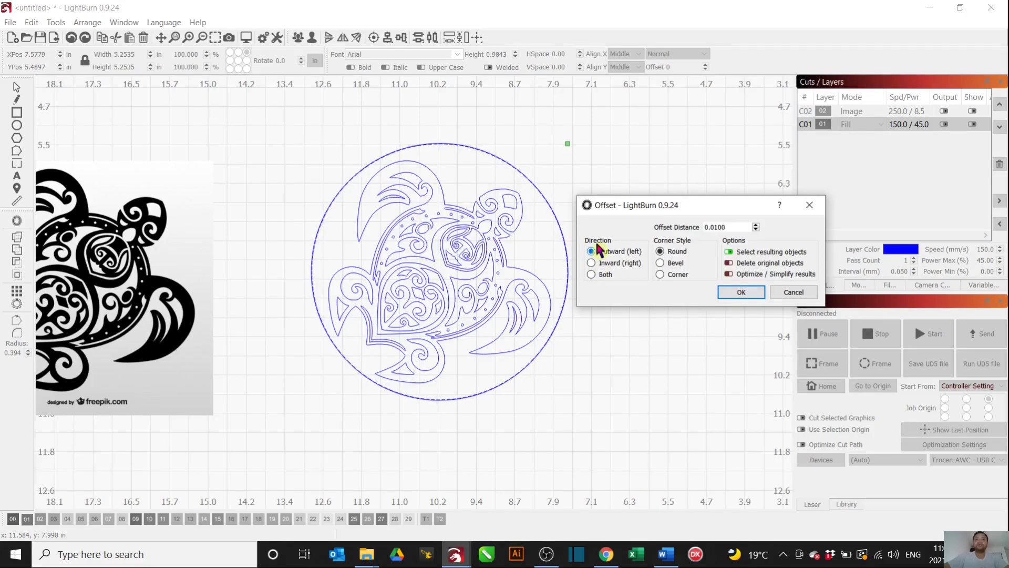
left_click(757, 225)
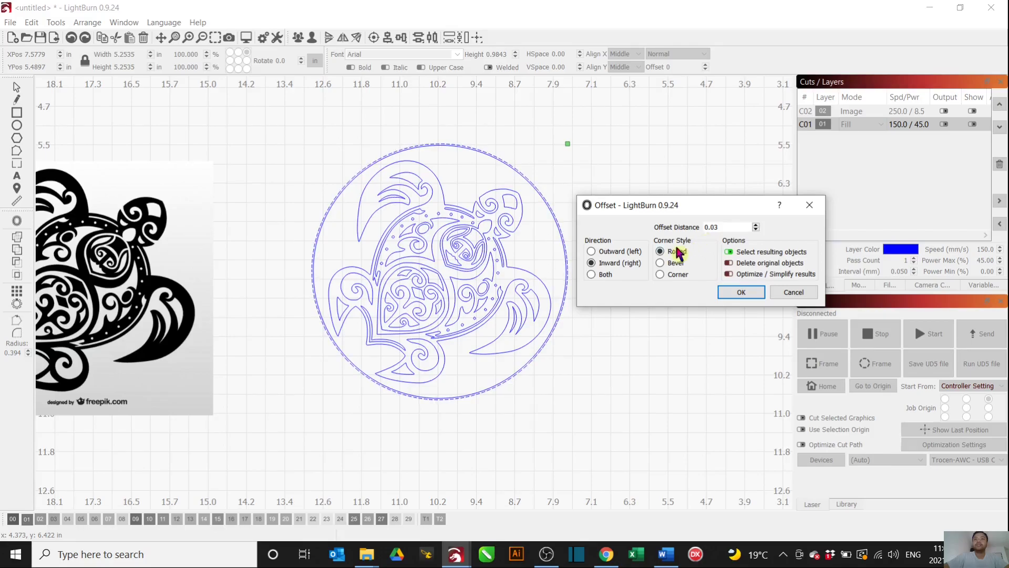
left_click(741, 293)
scroll(577, 273, "up", 8)
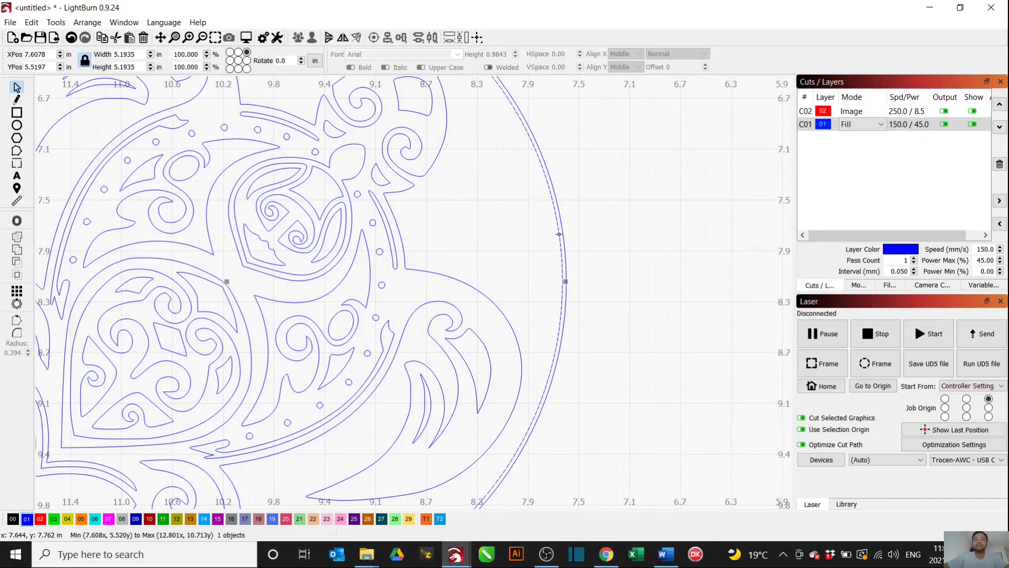
Step: Assign the inner circle to red layer C02 as a Line cut at 10 mm/s and 55% power
scroll(563, 237, "down", 5)
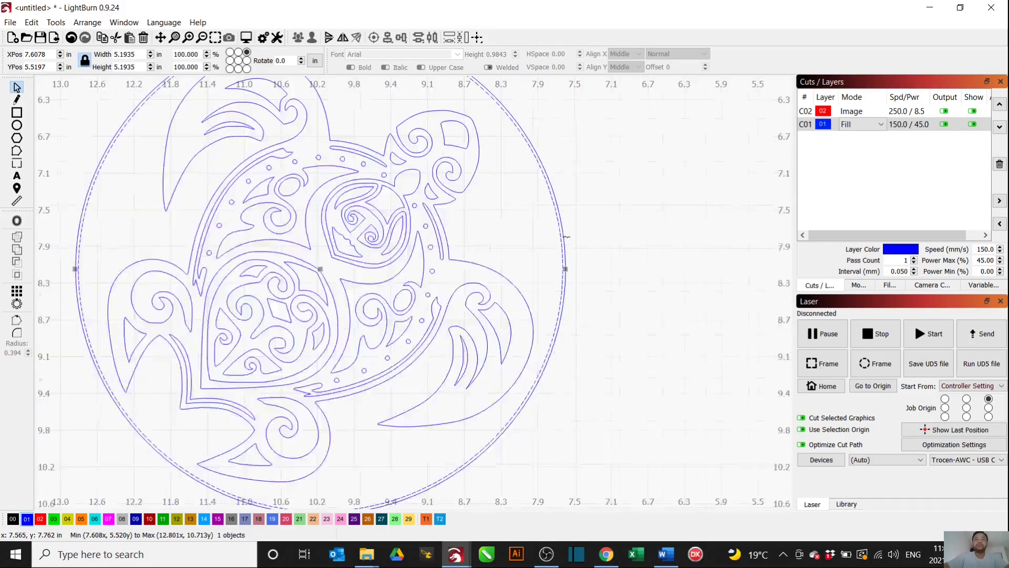
left_click(41, 520)
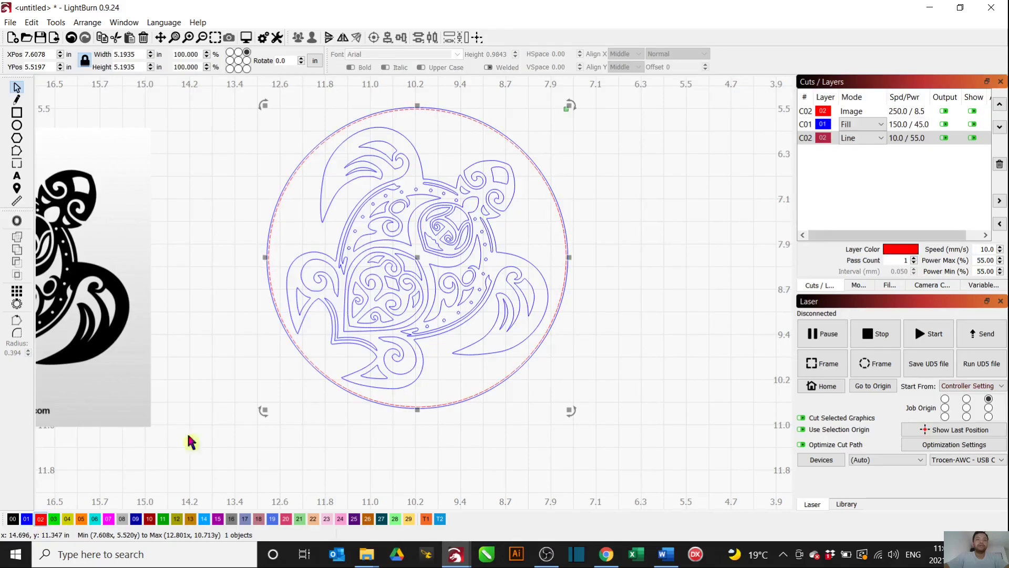
double_click(912, 138)
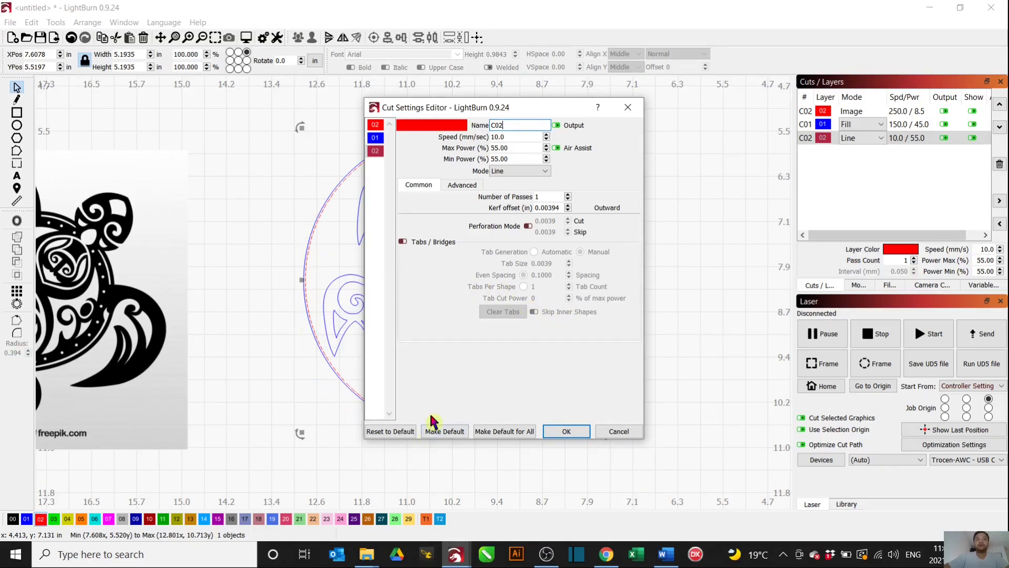
left_click(566, 431)
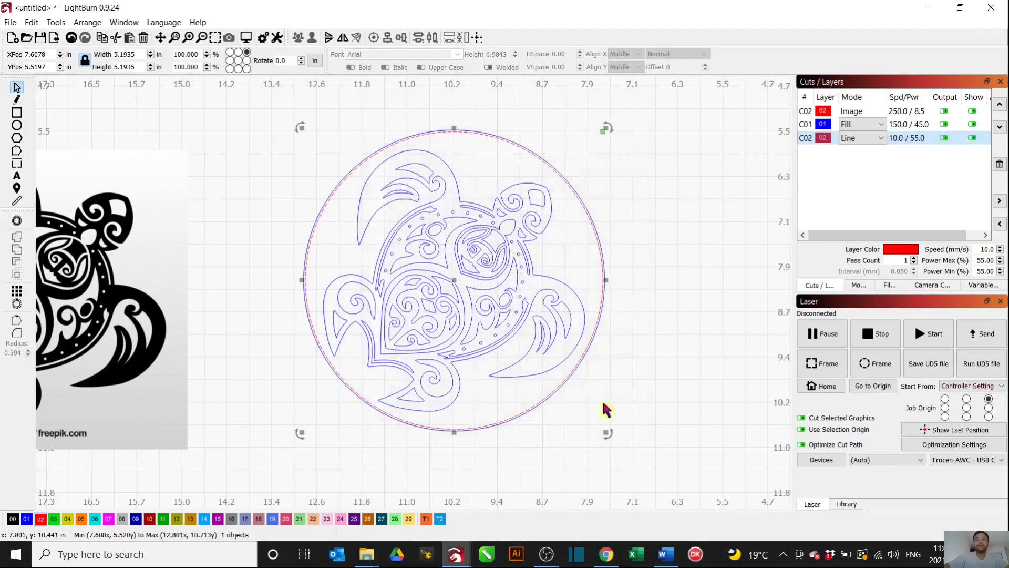
scroll(645, 278, "down", 2)
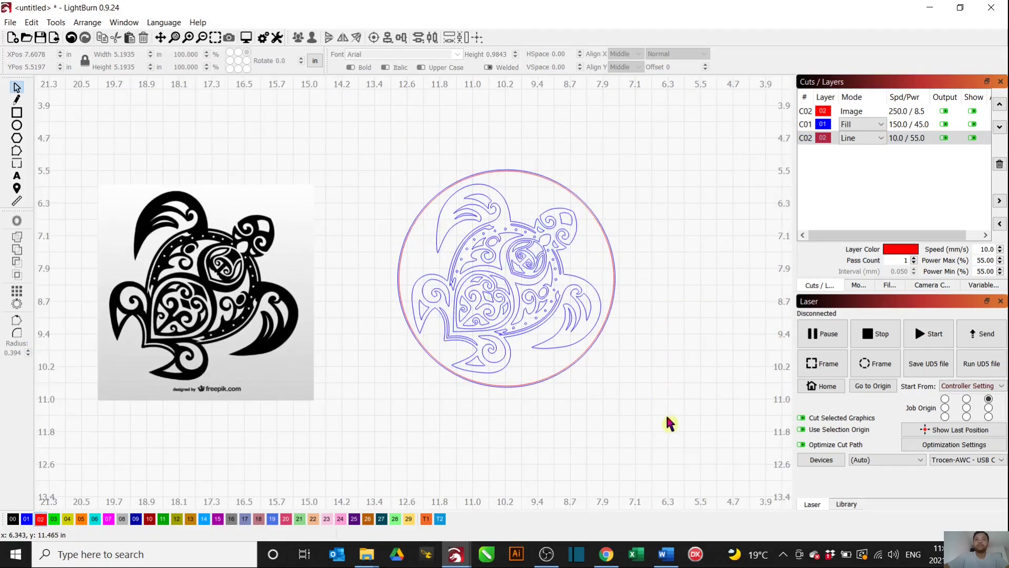
Step: Scale the turtle-and-circles design to 2 in wide, reposition it, and select the reference image
left_click_drag(668, 423, 377, 146)
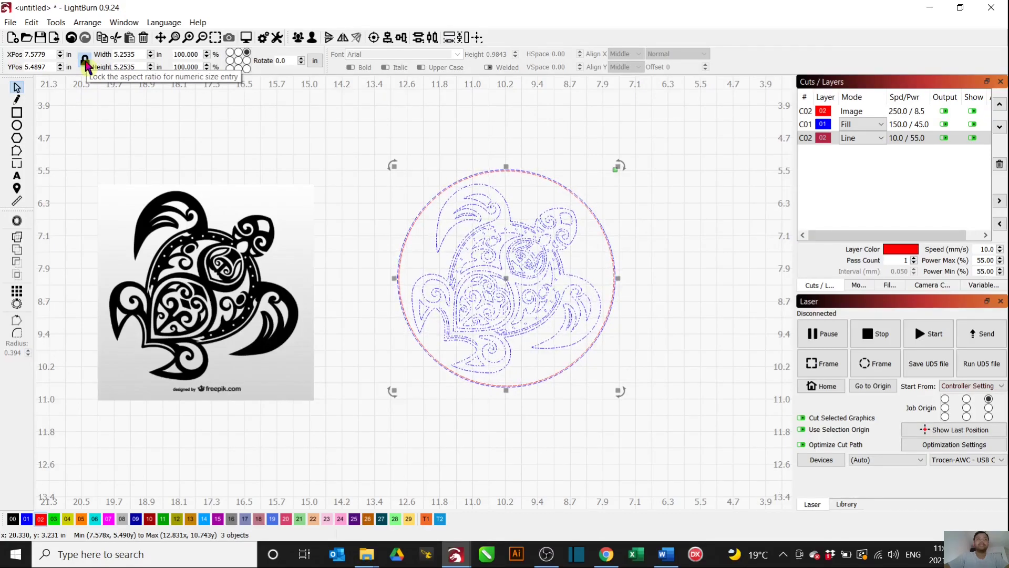
double_click(126, 54)
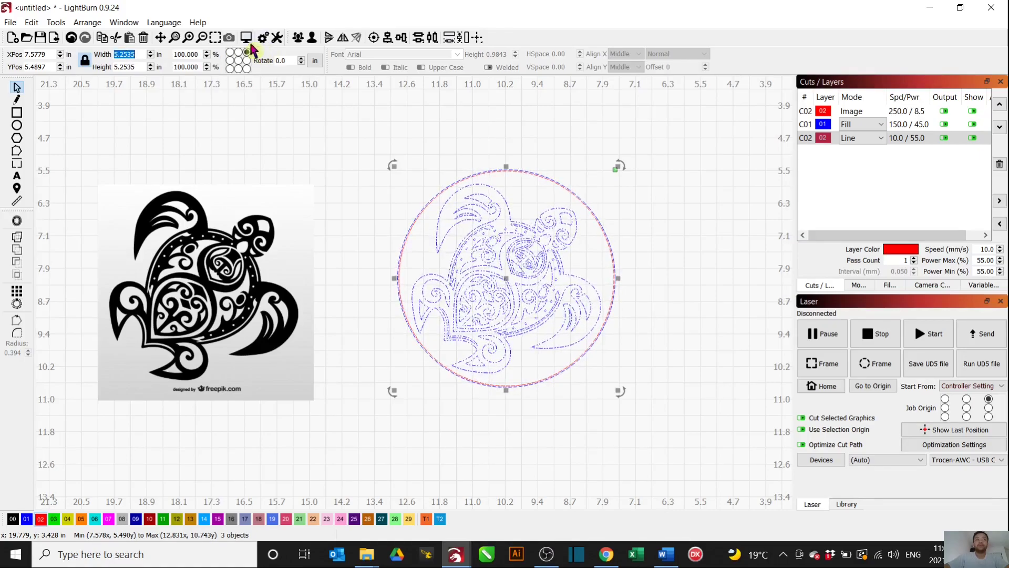
type("2")
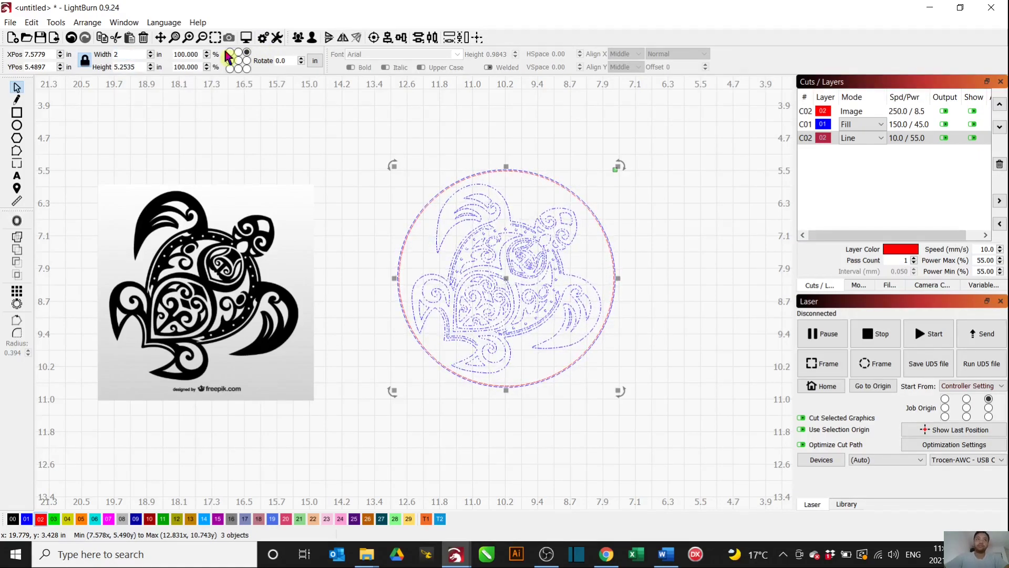
key("Return")
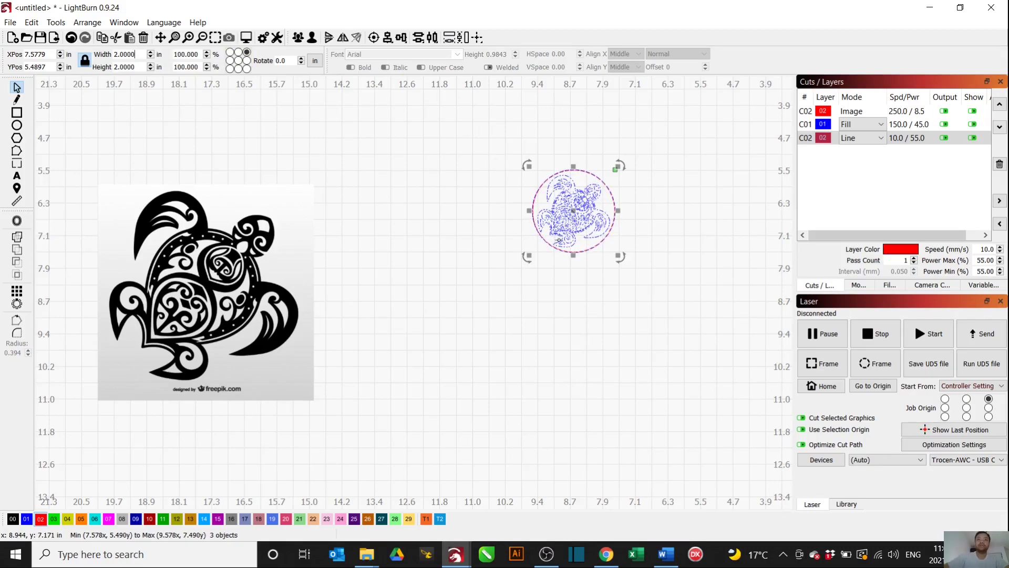
left_click_drag(572, 210, 467, 255)
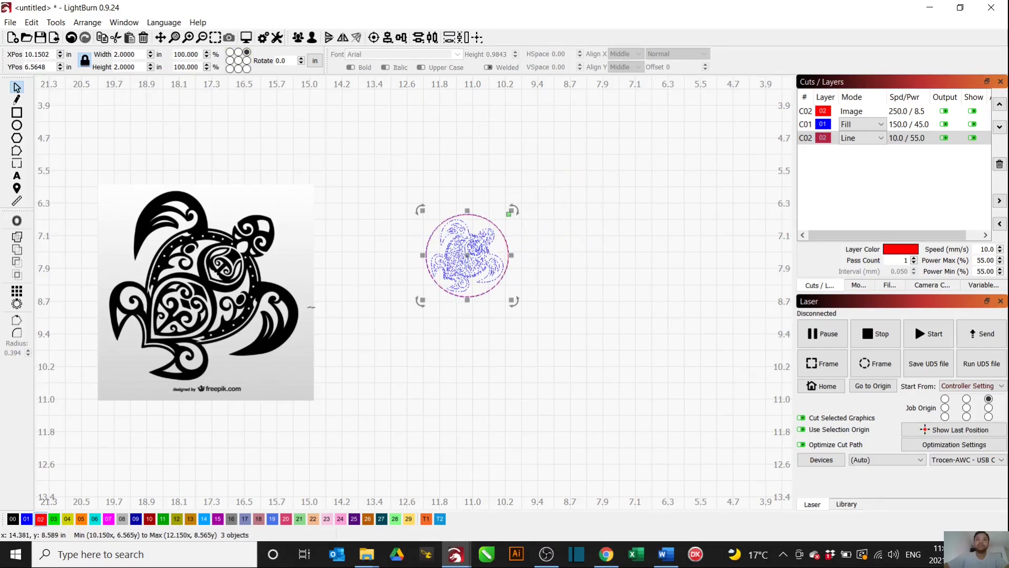
left_click(231, 263)
Step: Delete the reference turtle image and mirror the turtle design horizontally inside its circles
key("Delete")
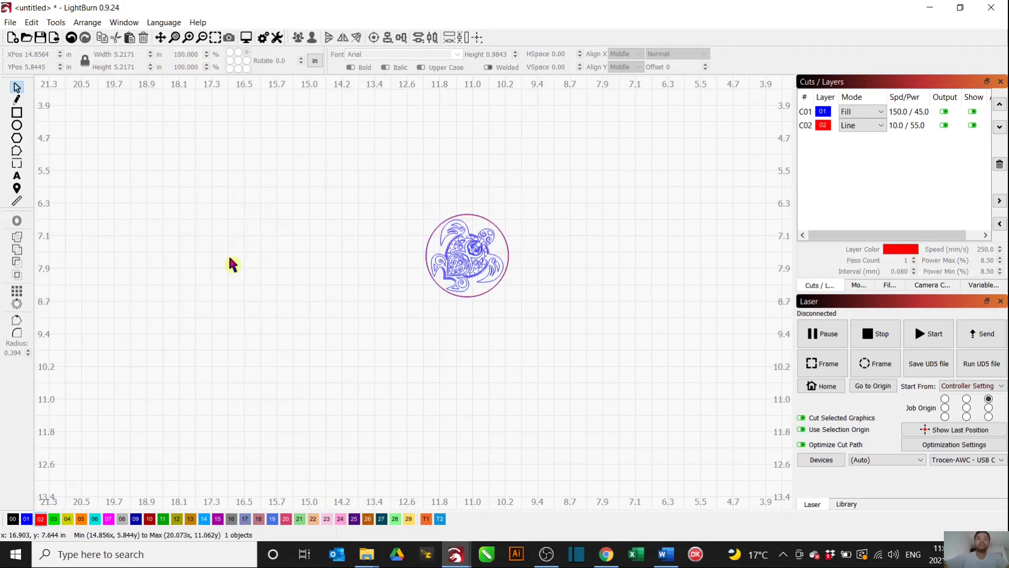
scroll(509, 243, "up", 4)
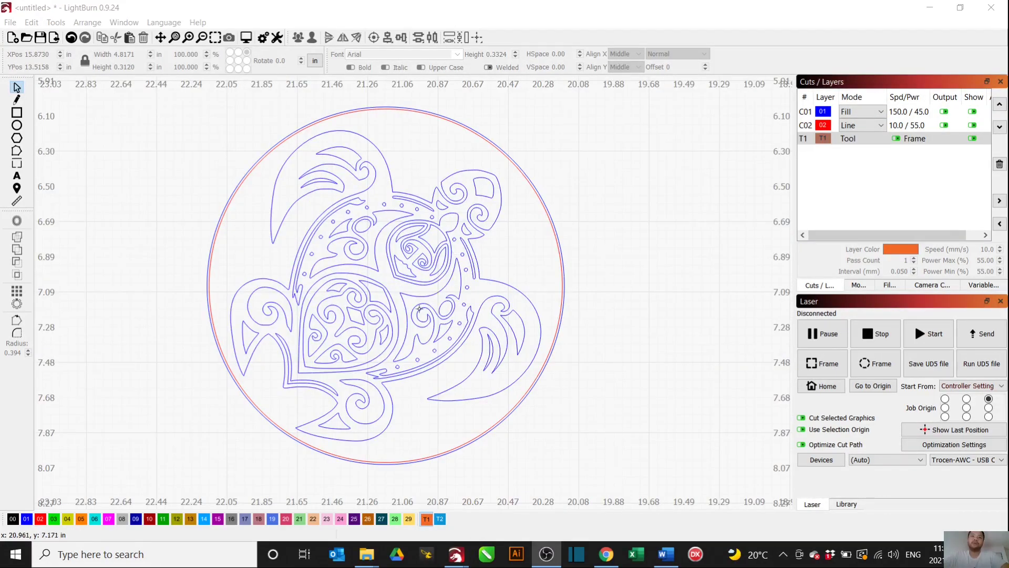
scroll(419, 309, "down", 1)
middle_click_drag(419, 309, 461, 297)
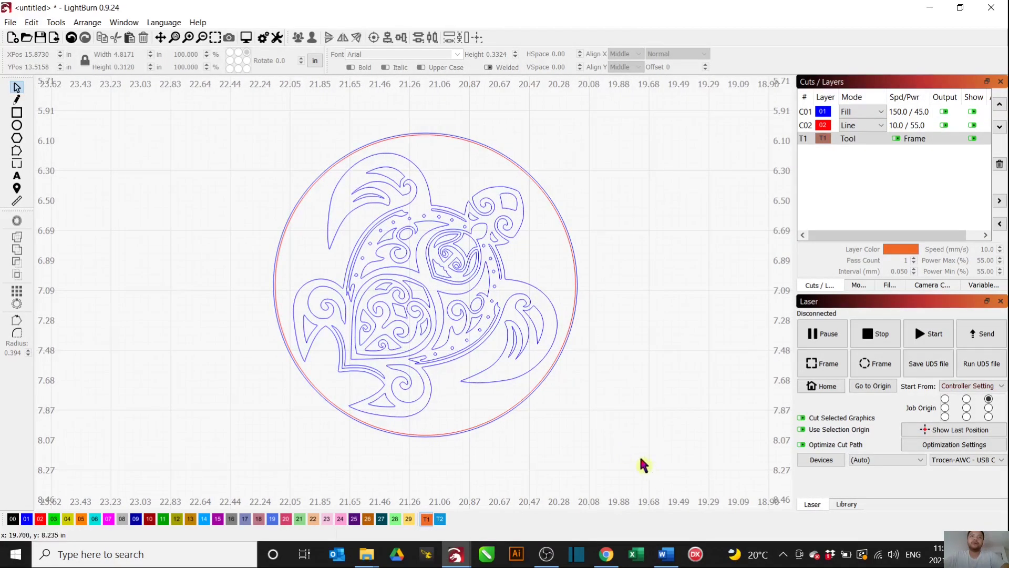
left_click_drag(618, 447, 245, 132)
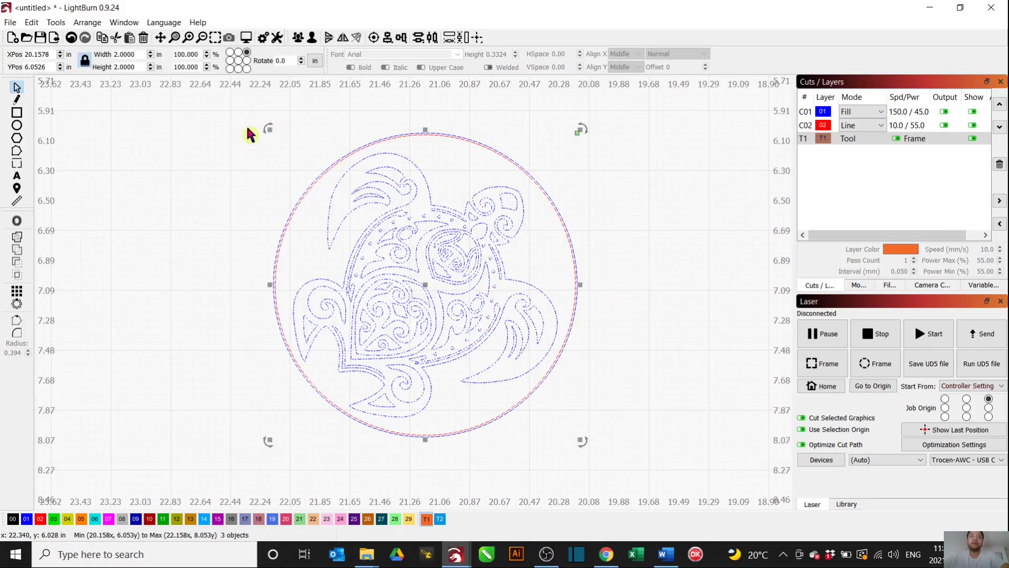
left_click(342, 41)
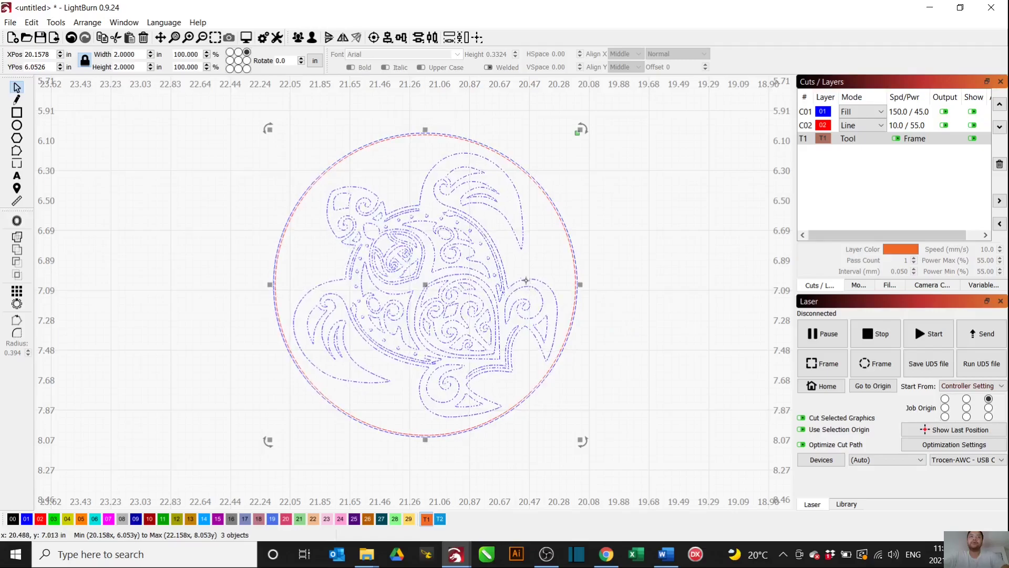
left_click(588, 269)
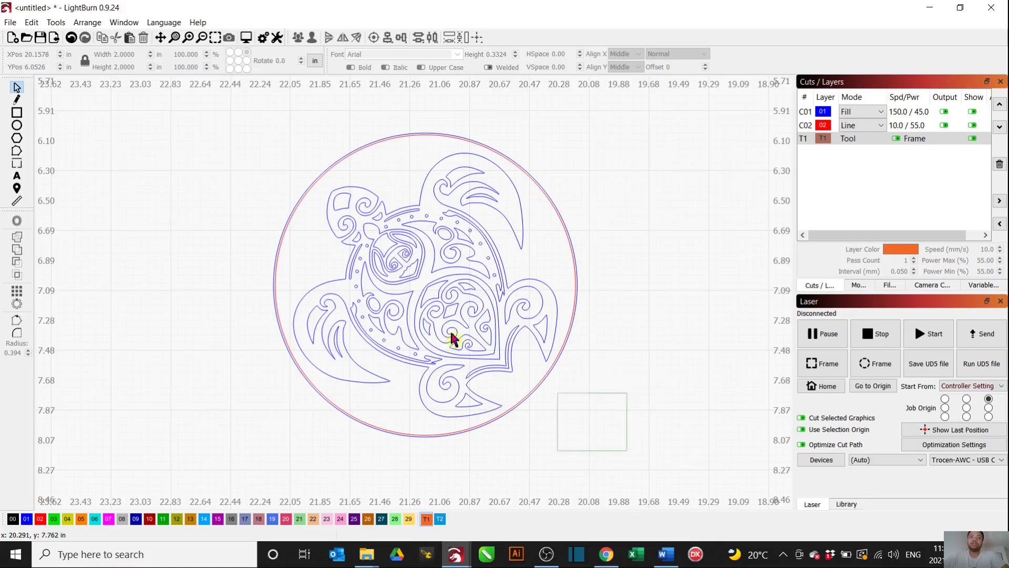
Step: Select the mirrored turtle design and its circles for placing in the stamp template
left_click_drag(454, 339, 300, 227)
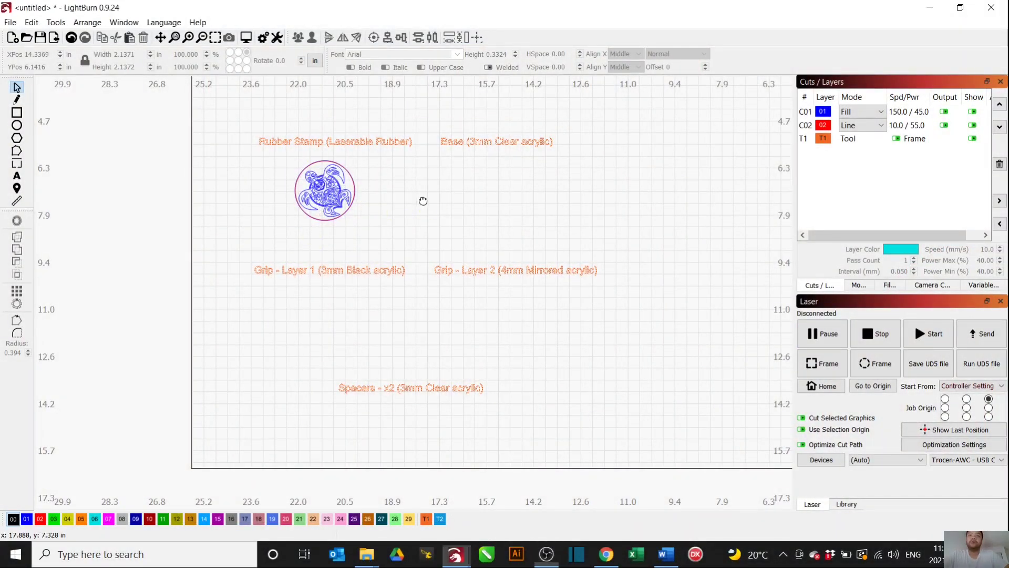
middle_click_drag(426, 205, 428, 220)
scroll(374, 235, "up", 2)
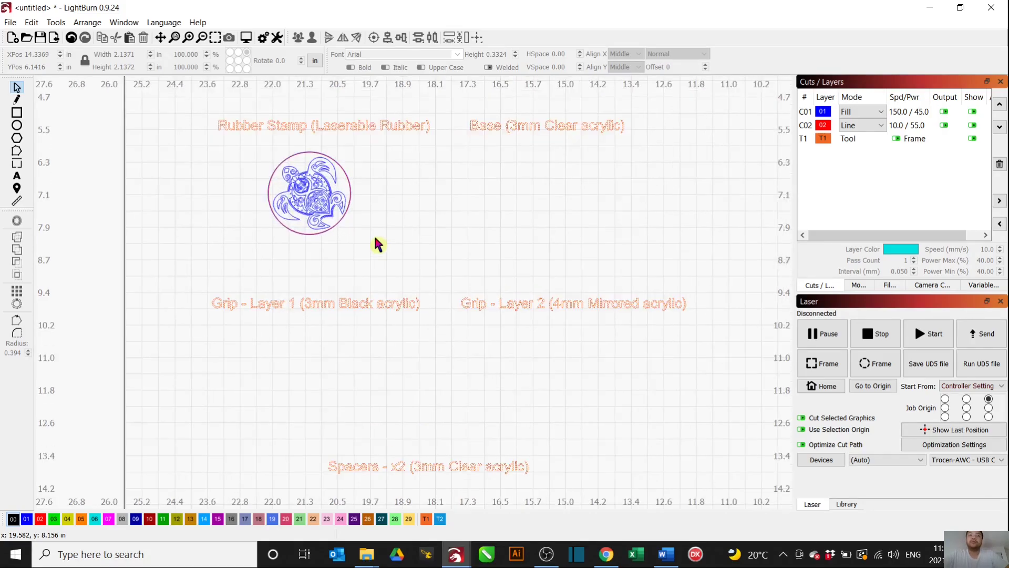
middle_click_drag(486, 129, 458, 196)
scroll(457, 197, "up", 2)
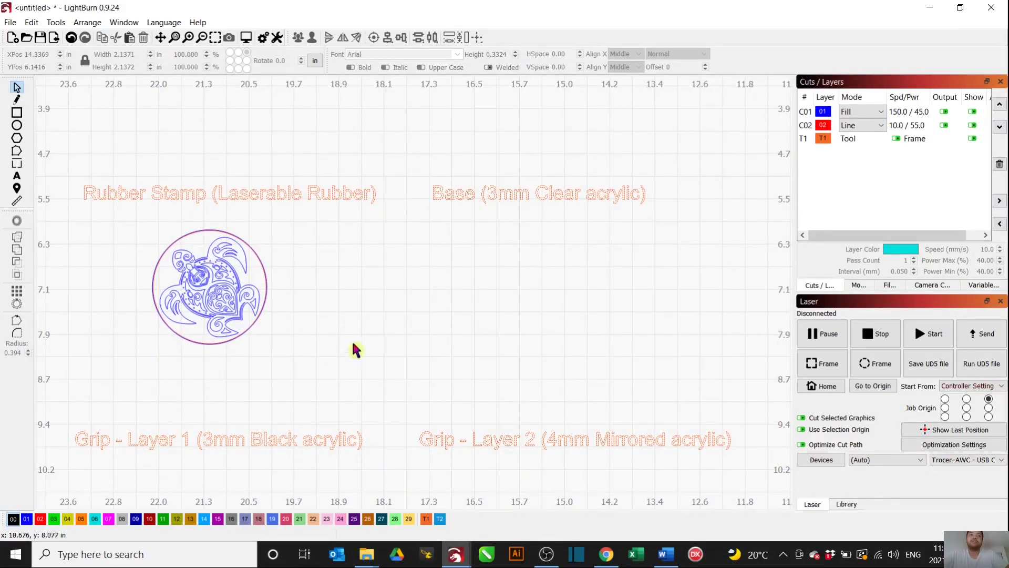
scroll(388, 282, "down", 2)
middle_click_drag(388, 282, 410, 128)
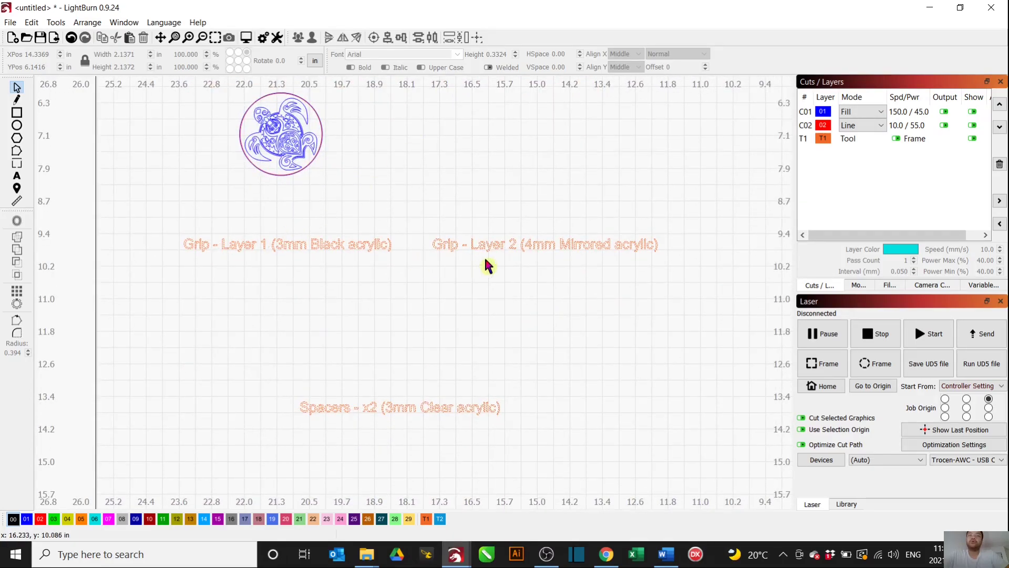
middle_click_drag(488, 266, 480, 309)
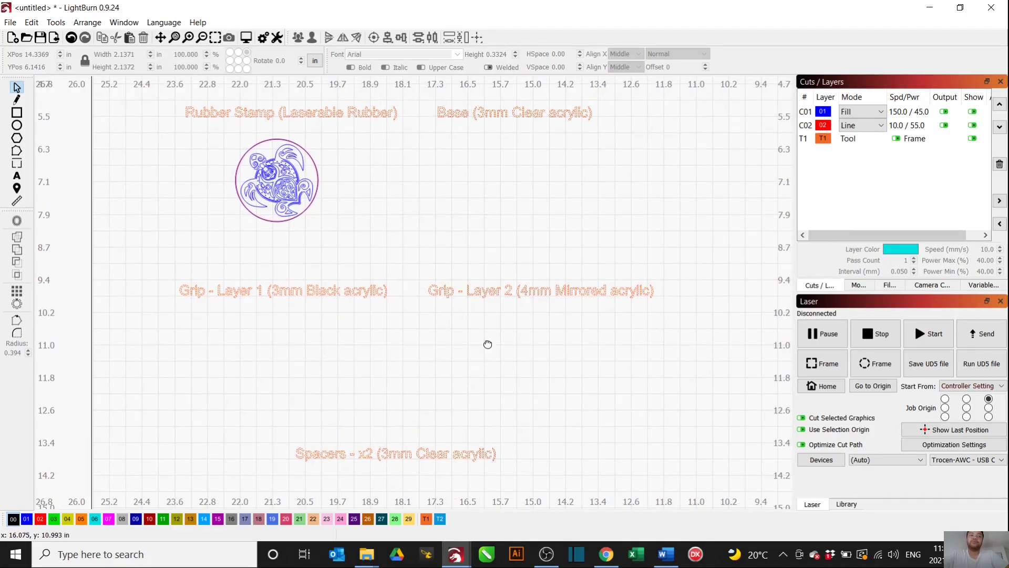
middle_click_drag(489, 345, 484, 383)
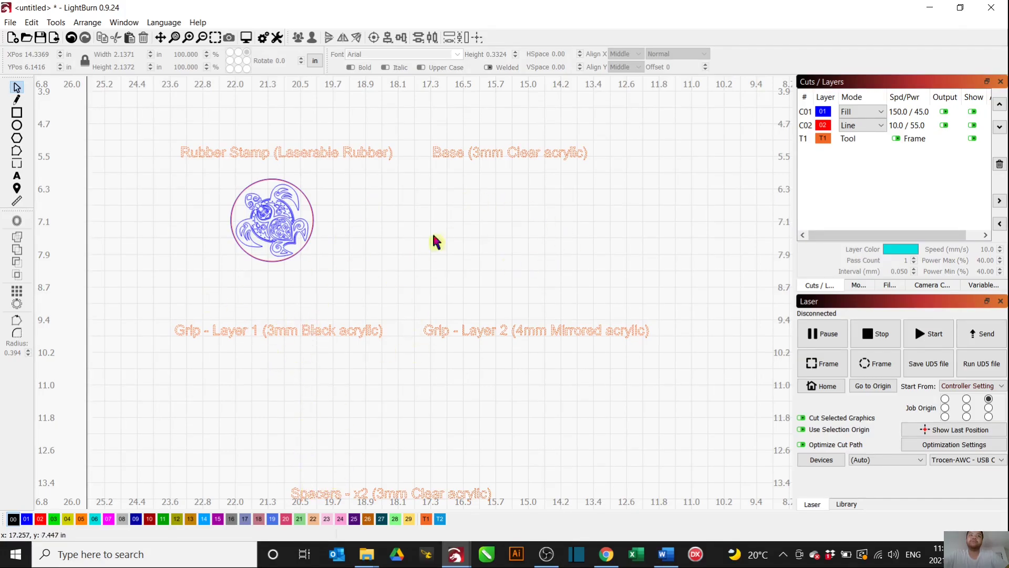
middle_click_drag(452, 145, 494, 197)
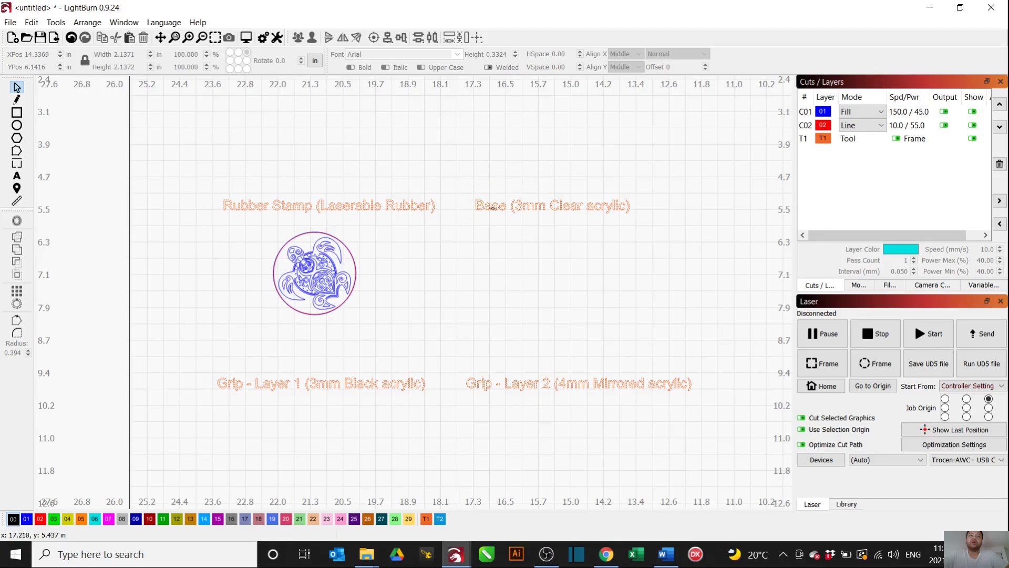
scroll(427, 299, "up", 3)
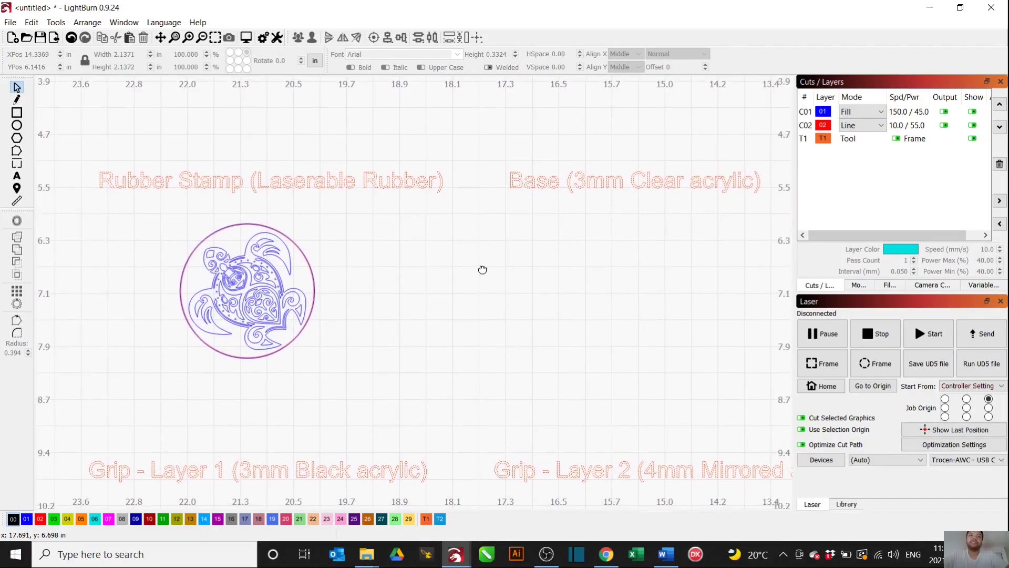
middle_click_drag(670, 212, 571, 189)
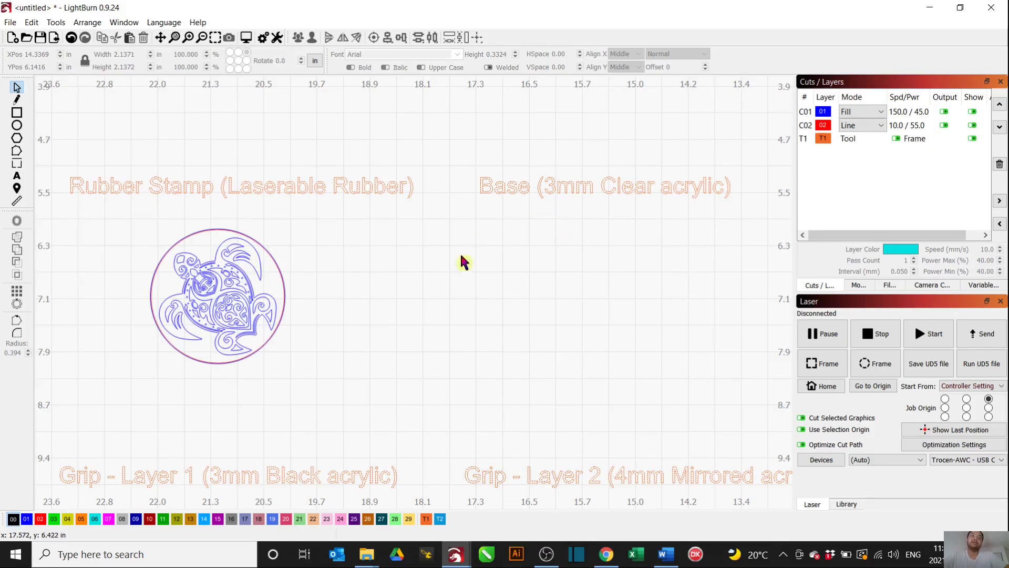
middle_click_drag(447, 277, 481, 263)
scroll(333, 240, "up", 3)
middle_click_drag(333, 241, 422, 212)
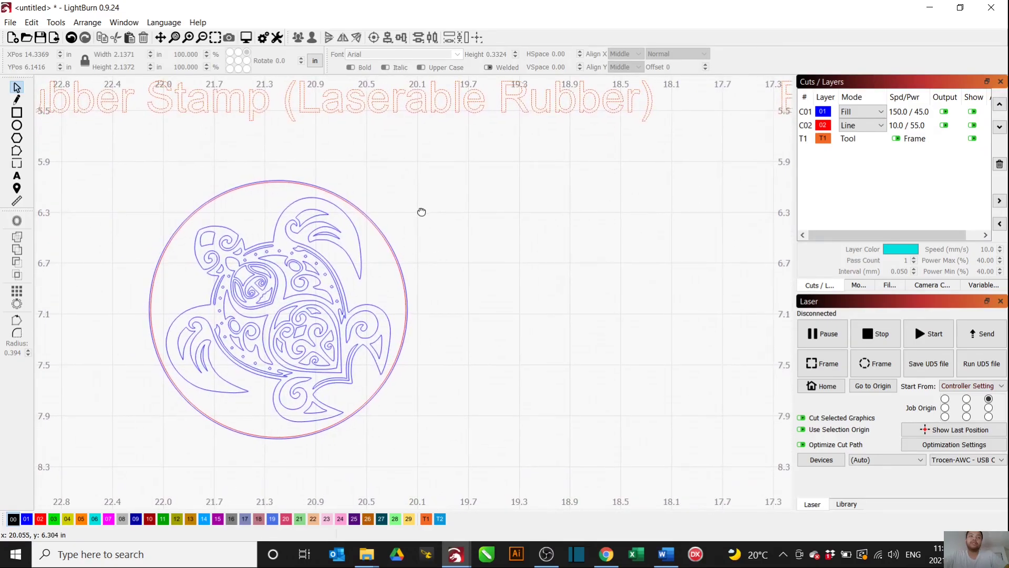
scroll(389, 210, "up", 2)
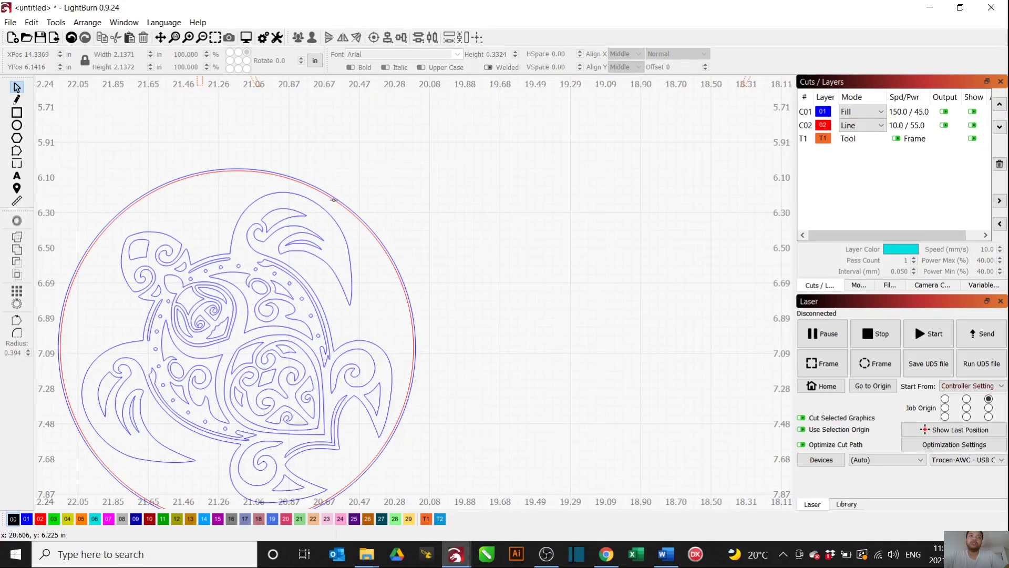
left_click(335, 199)
scroll(353, 215, "down", 2)
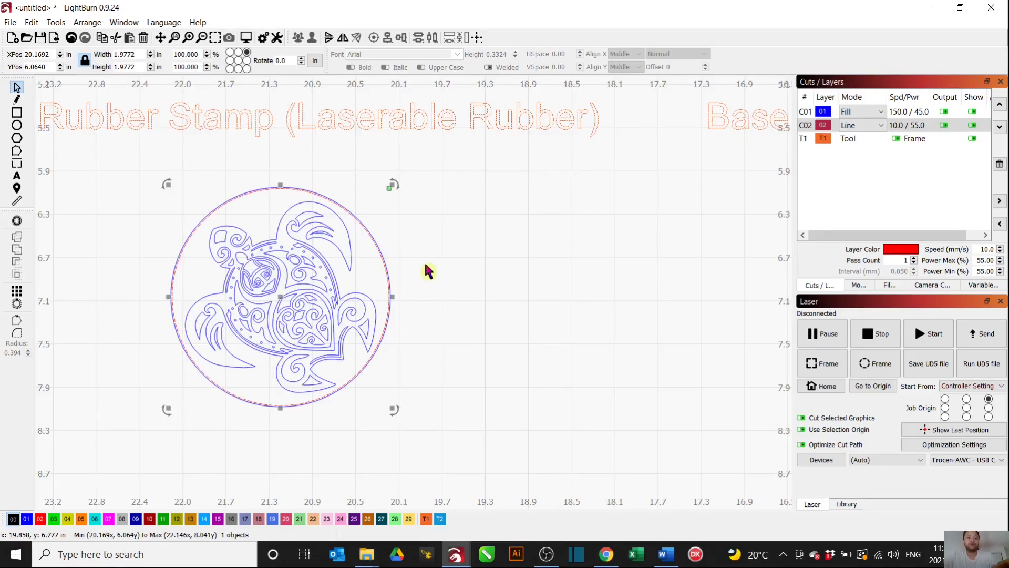
Step: Paste a copy of the outer circle under the Base label on cyan layer C06
scroll(497, 247, "down", 4)
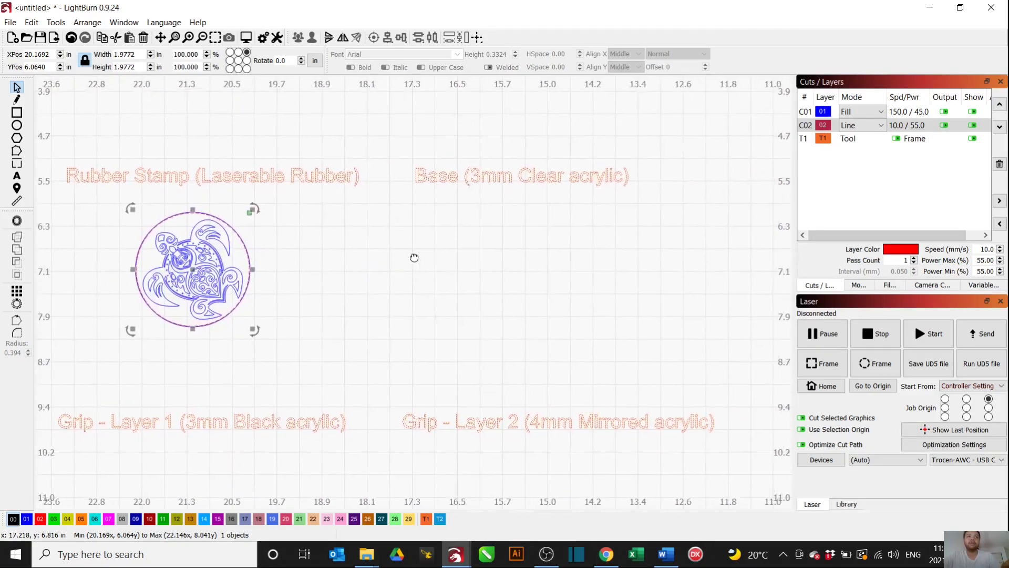
key("ctrl+v")
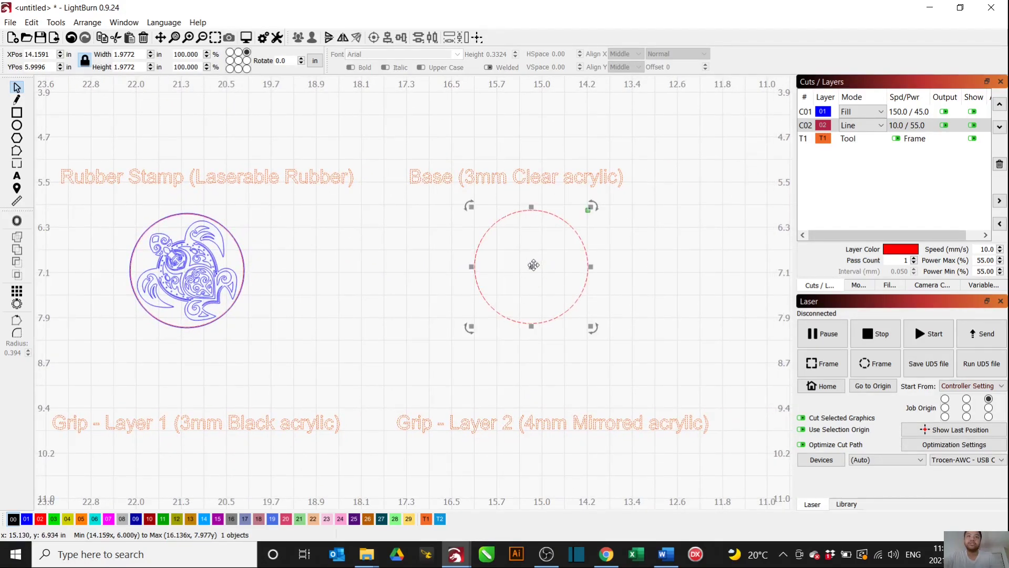
left_click_drag(533, 265, 512, 279)
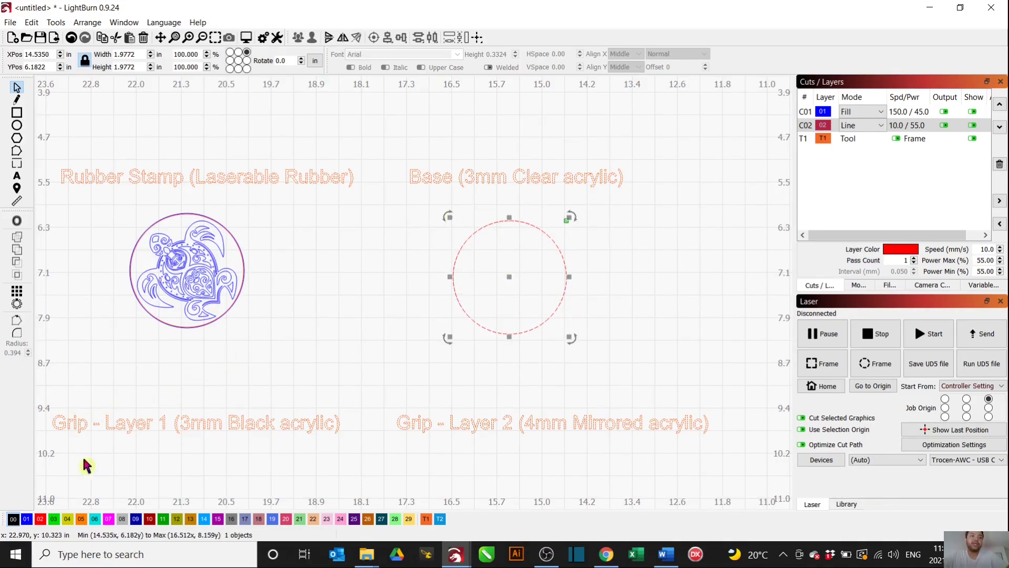
left_click(95, 519)
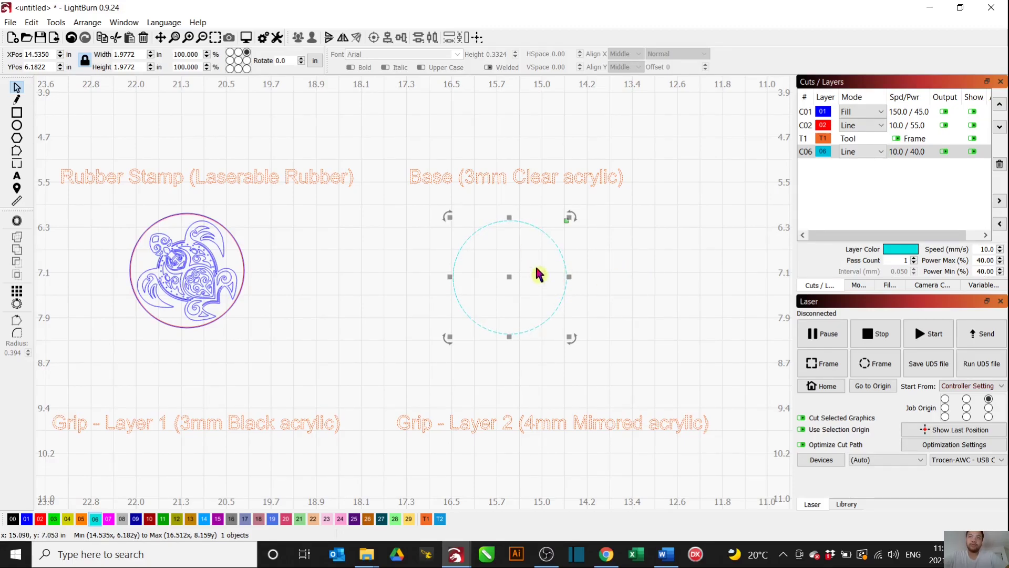
left_click(683, 299)
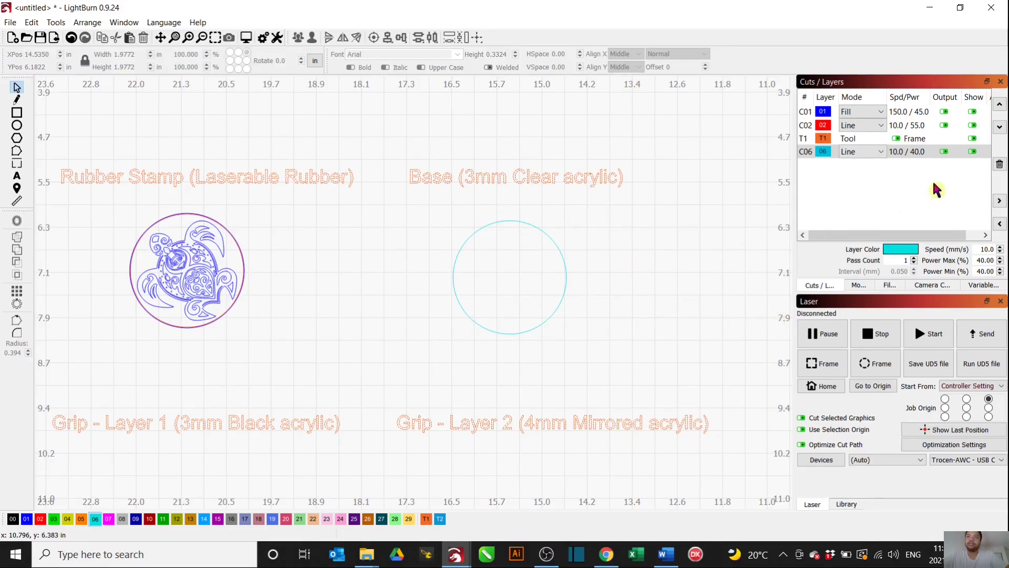
double_click(918, 153)
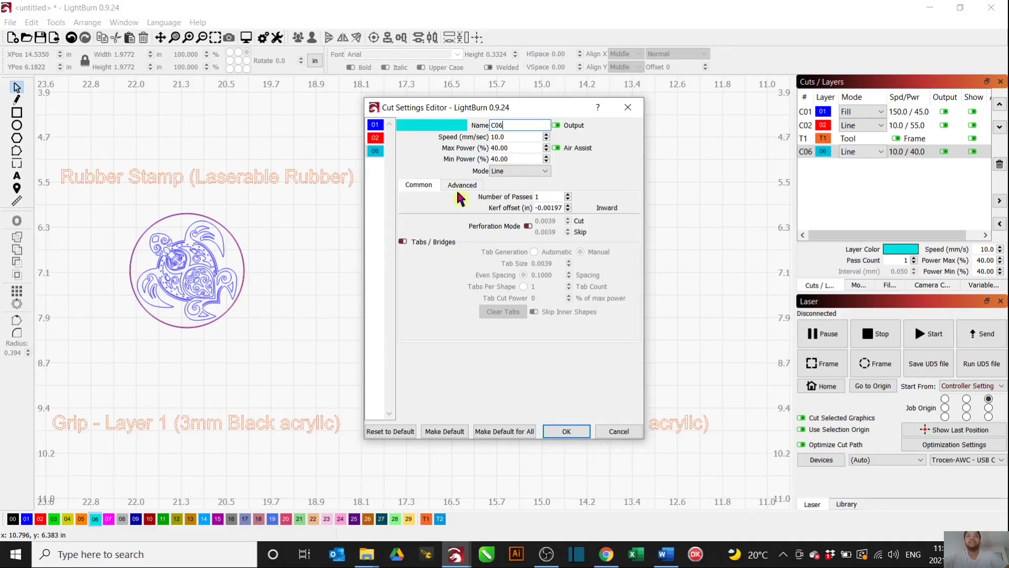
left_click(566, 432)
left_click_drag(583, 317, 552, 282)
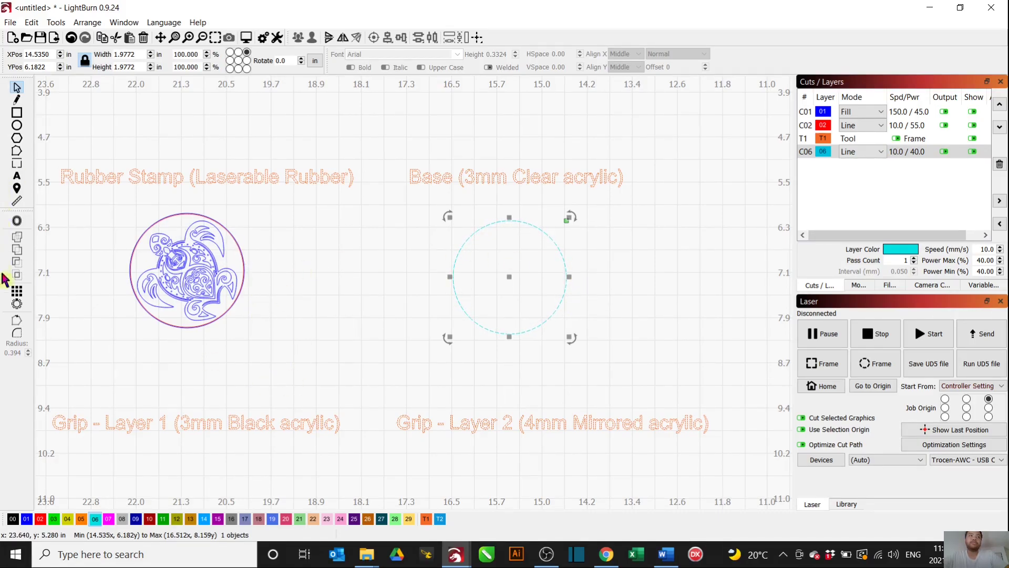
Step: Offset the cyan base circle 0.05 in outward with Delete original objects turned off
left_click(17, 221)
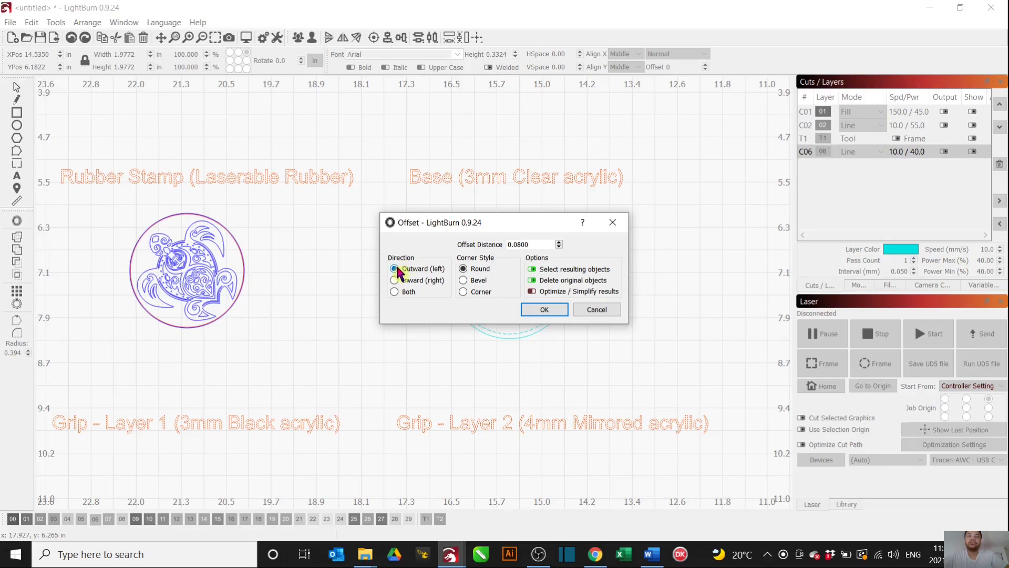
left_click_drag(507, 226, 799, 255)
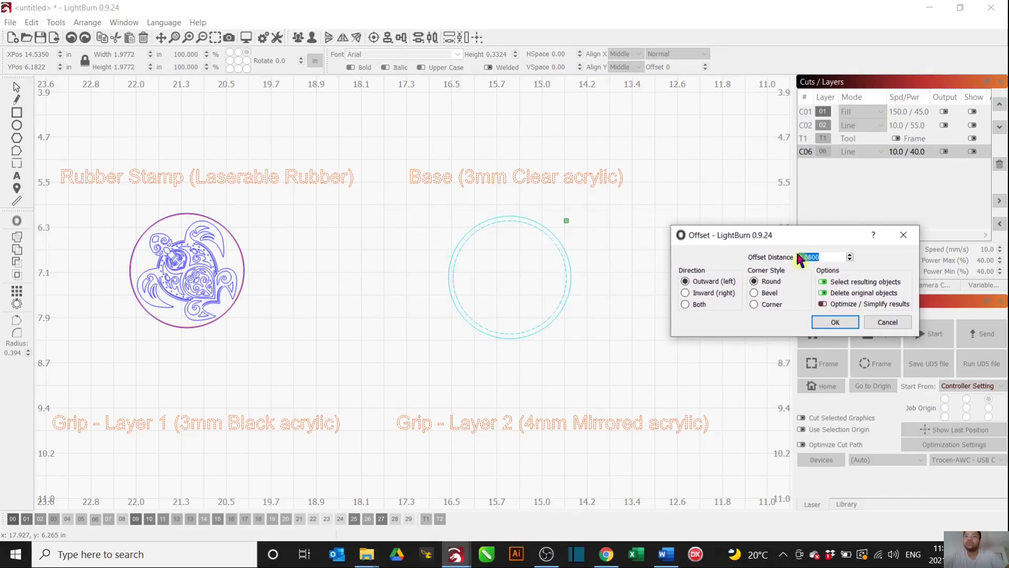
key("BackSpace")
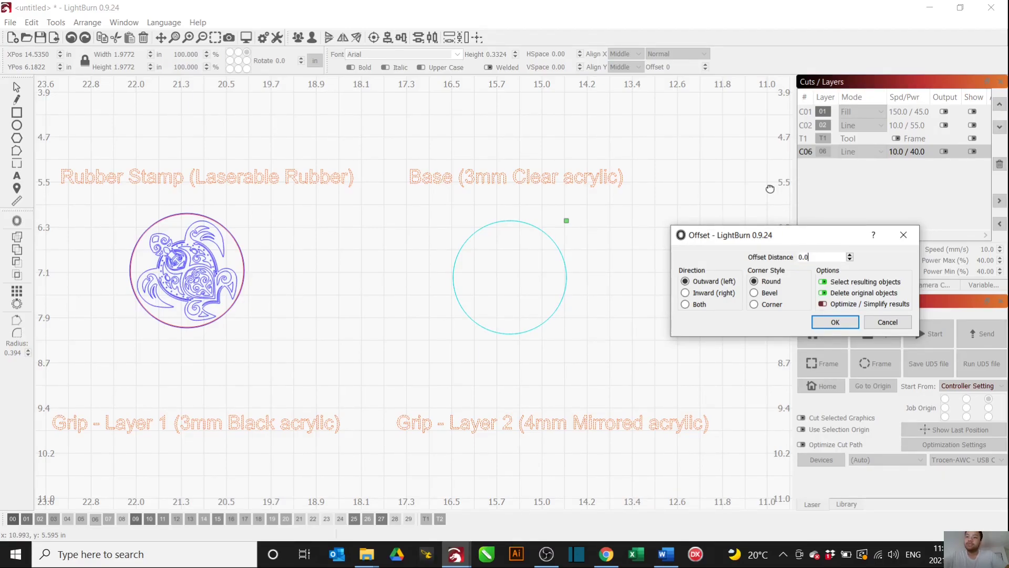
type("5")
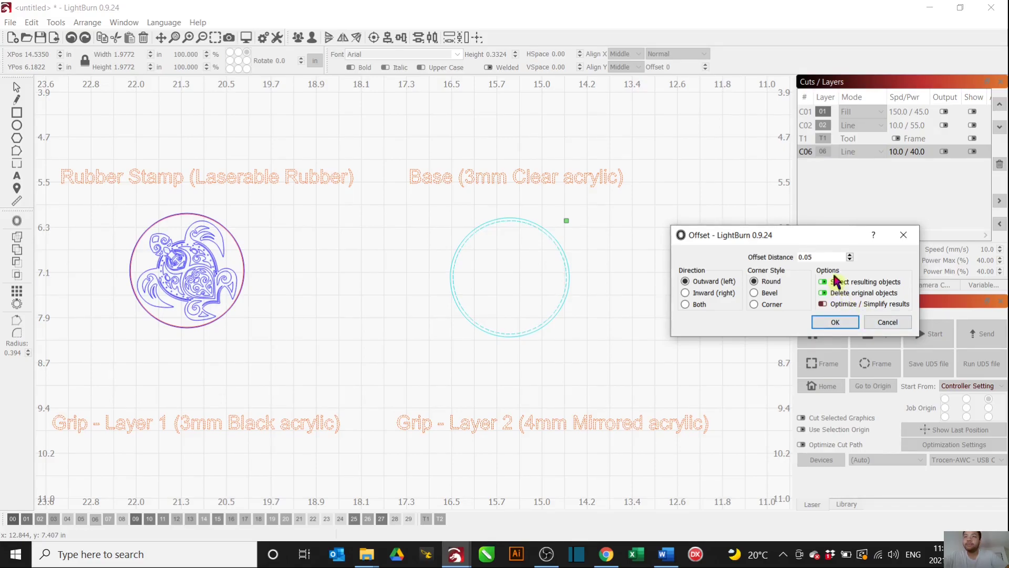
left_click(823, 294)
left_click(834, 321)
Step: Paste a copy of the 2.0771-inch cyan circle beneath the Grip - Layer 1 label
scroll(666, 235, "down", 2)
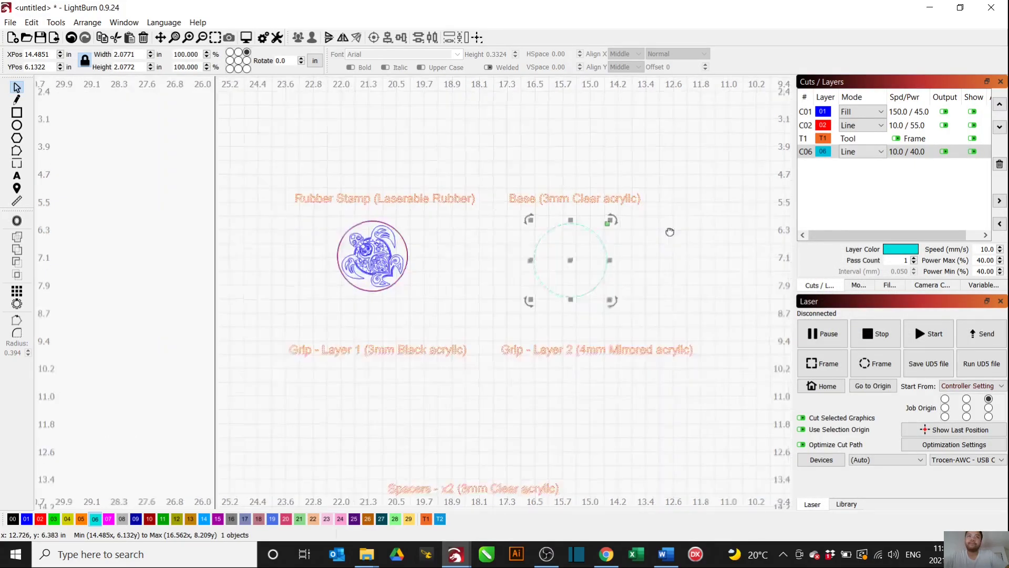
middle_click_drag(669, 232, 714, 172)
scroll(689, 200, "up", 1)
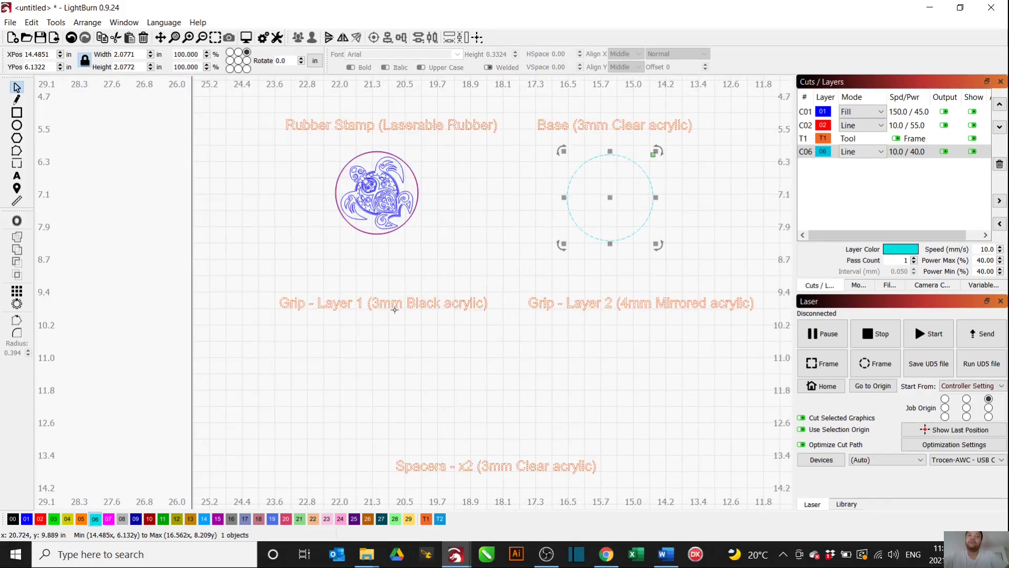
left_click(557, 251)
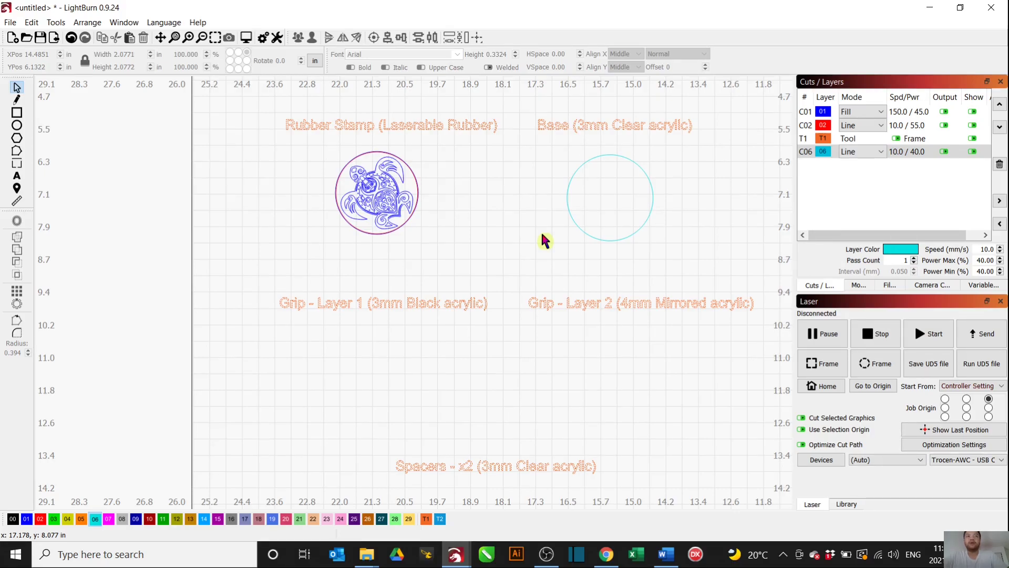
left_click_drag(668, 252, 602, 207)
key("ctrl+v")
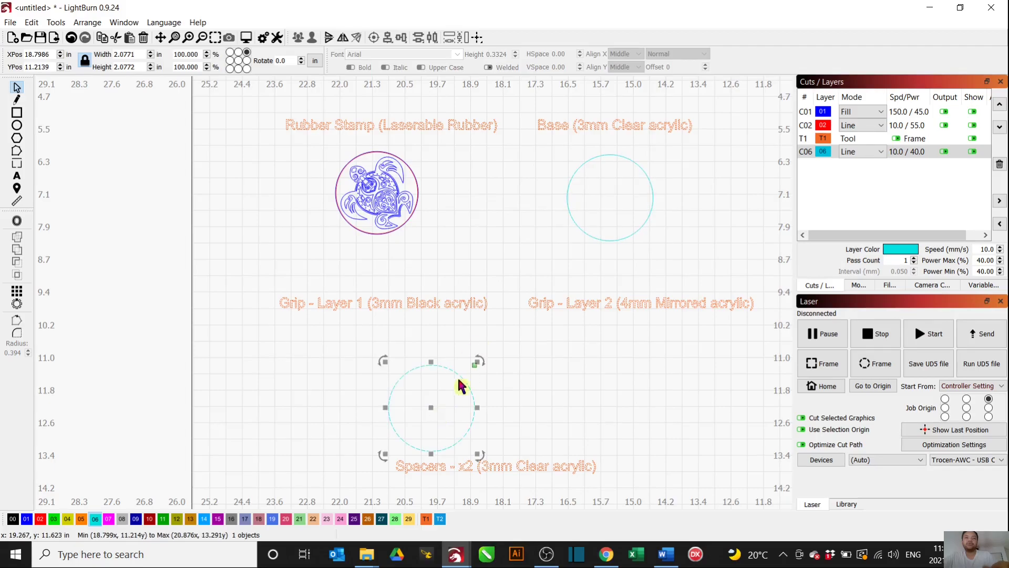
left_click(428, 402)
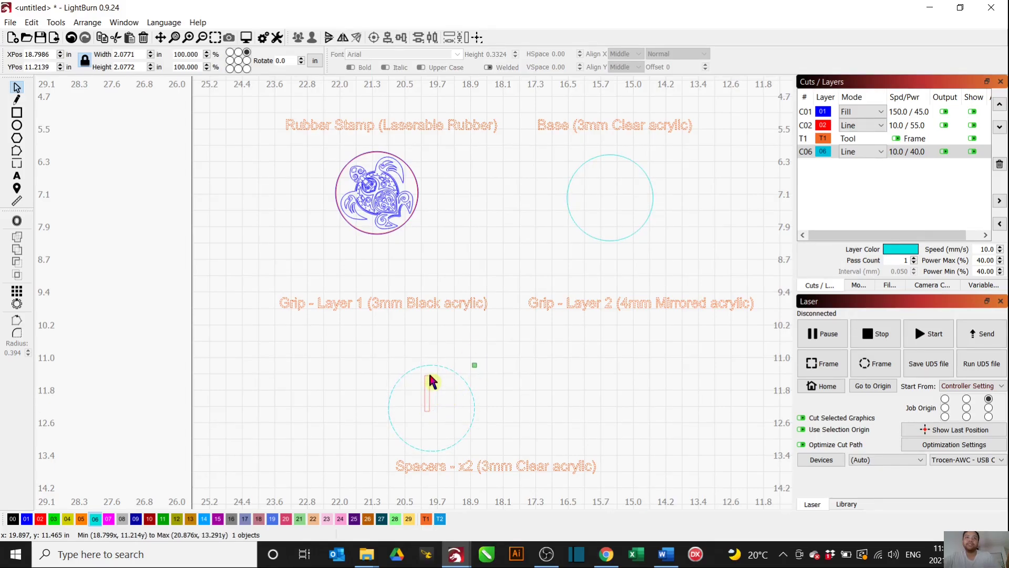
left_click(464, 437)
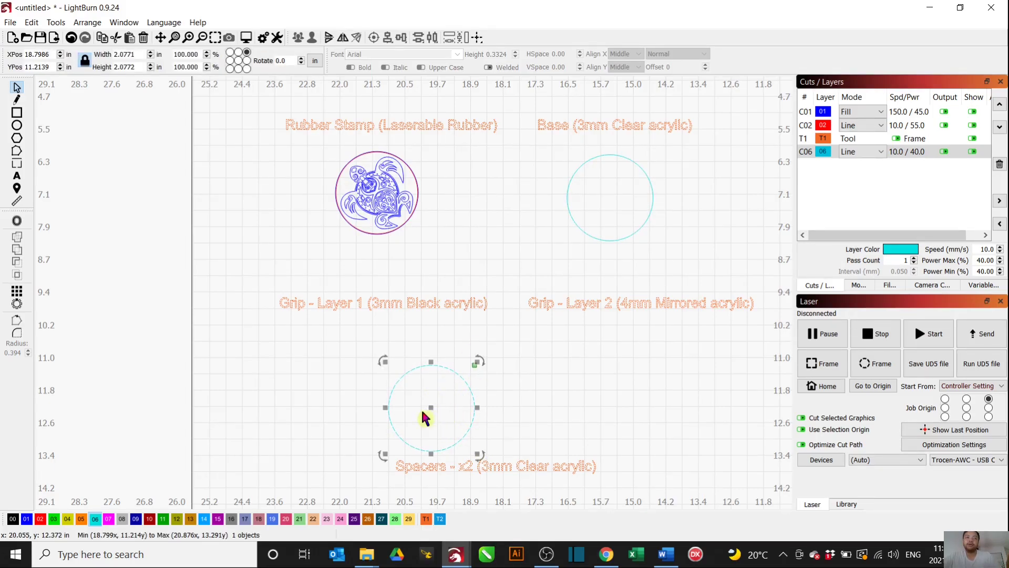
left_click_drag(431, 407, 375, 372)
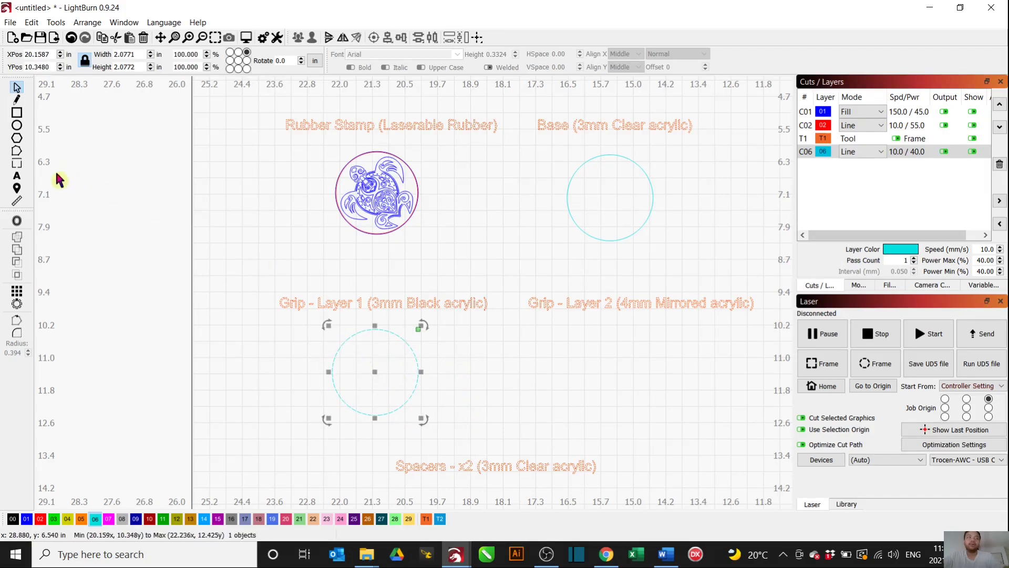
Step: Offset the Grip - Layer 1 circle another 0.05 in outward, making it 2.1770 in
left_click(17, 223)
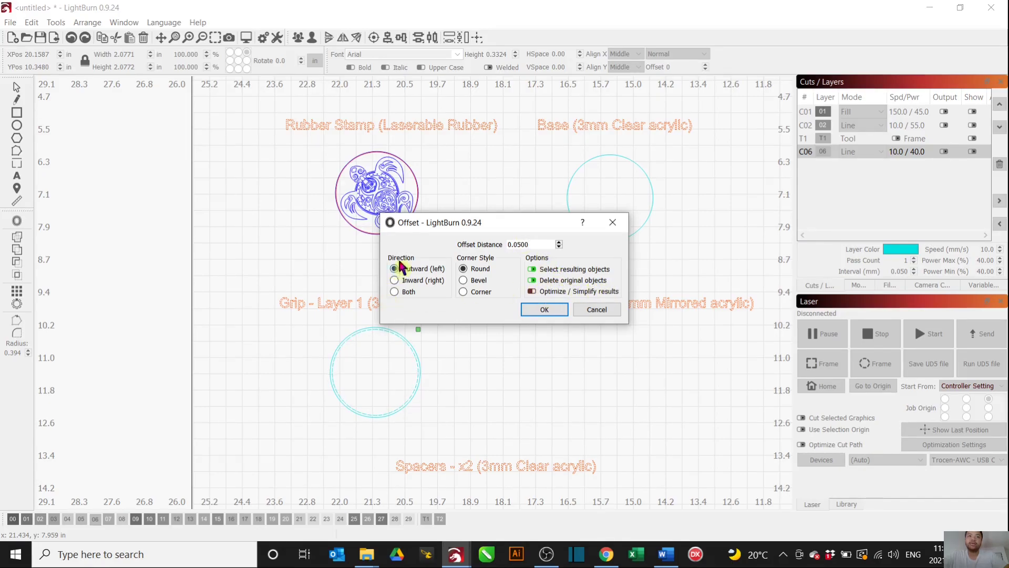
left_click(547, 312)
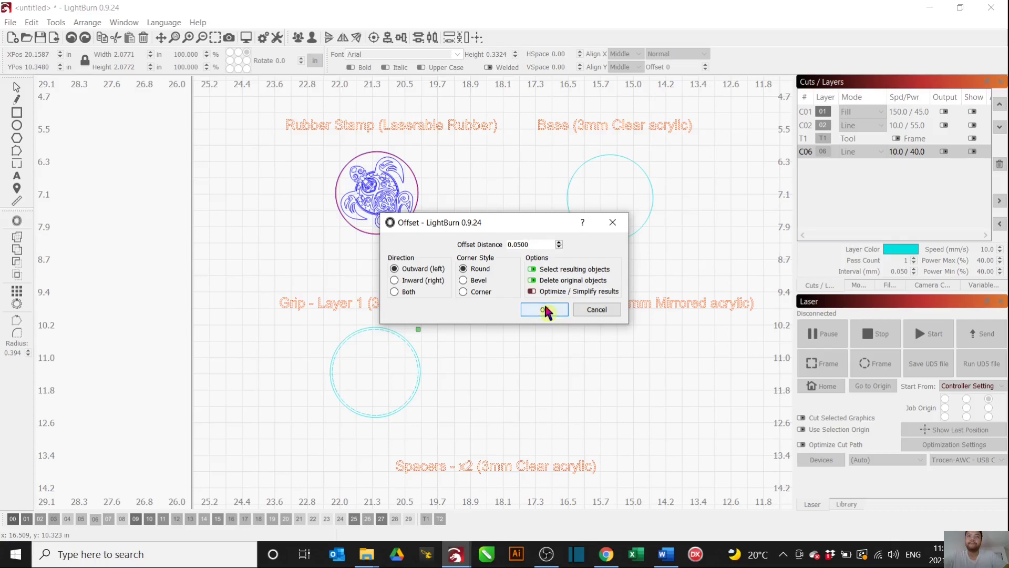
middle_click_drag(569, 334, 405, 305)
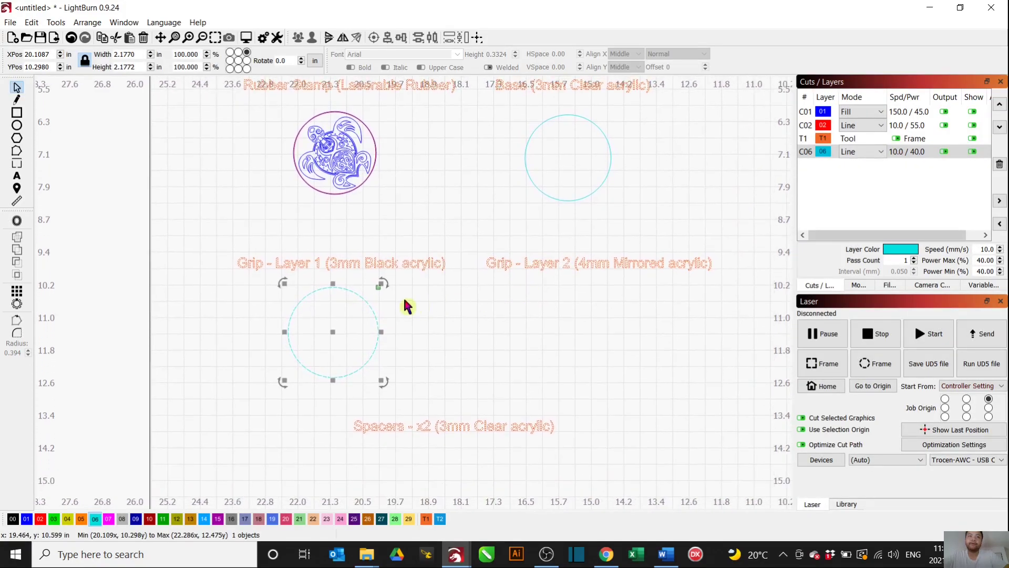
left_click(378, 331)
scroll(440, 295, "up", 2)
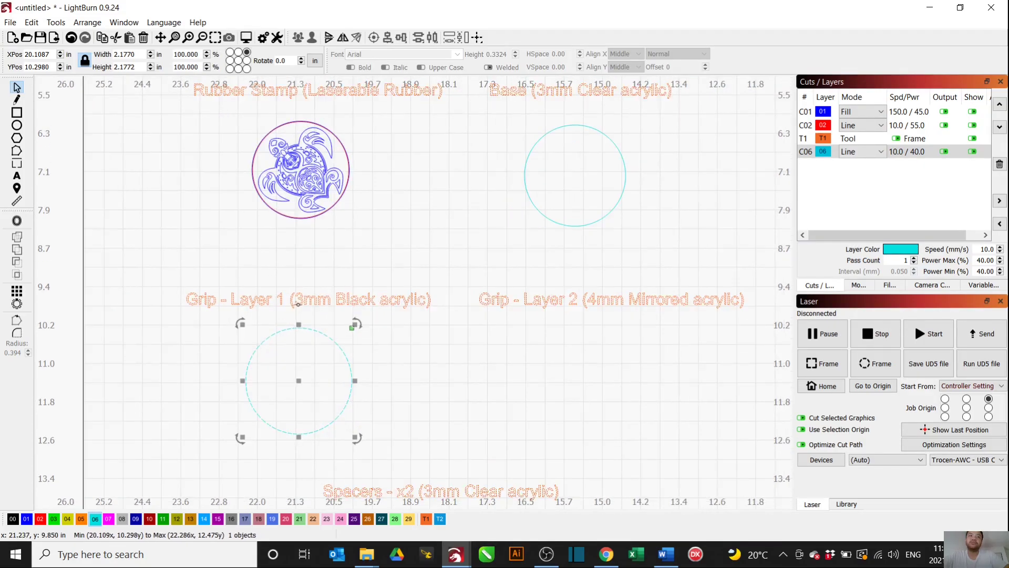
scroll(452, 311, "down", 2)
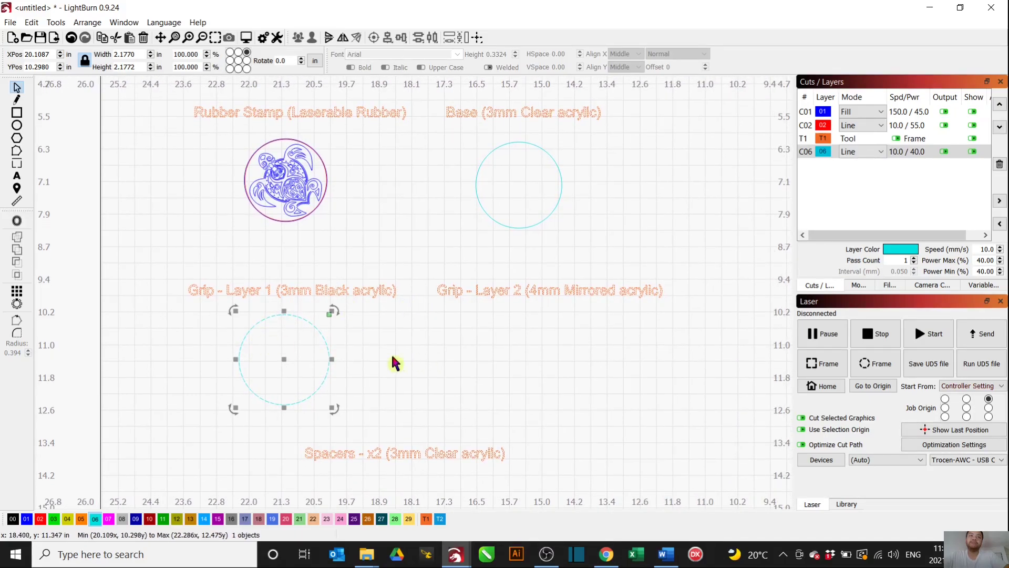
Step: Paste a copy of the 2.1770-inch cyan circle under the Grip - Layer 2 (4mm Mirrored acrylic) label
left_click(547, 292)
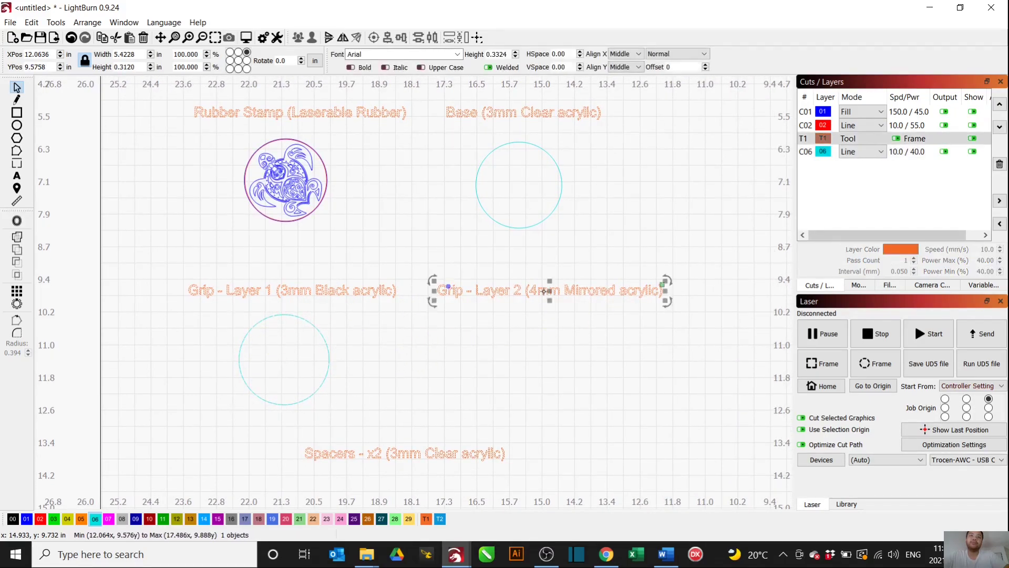
left_click(546, 358)
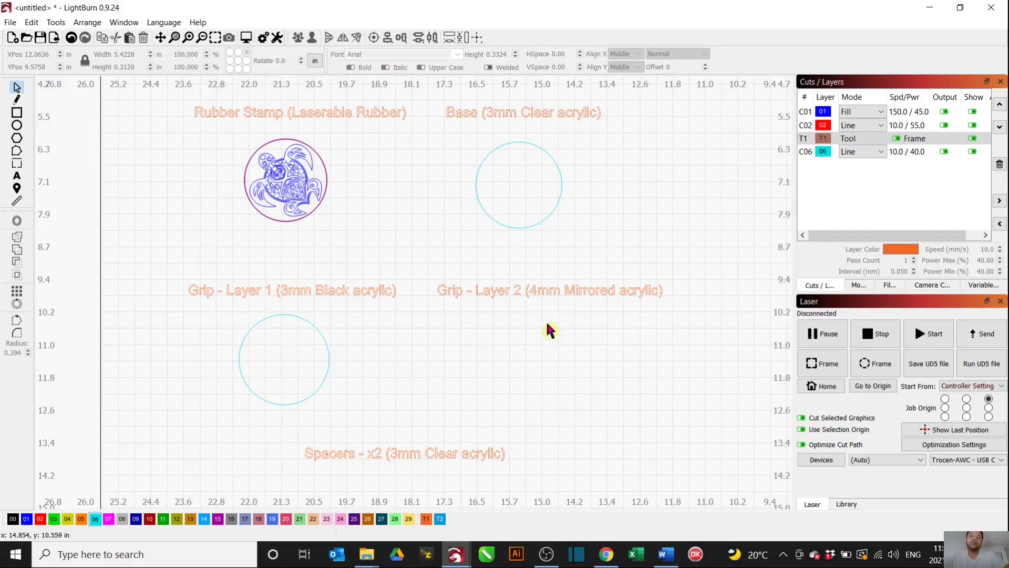
middle_click_drag(528, 325, 475, 317)
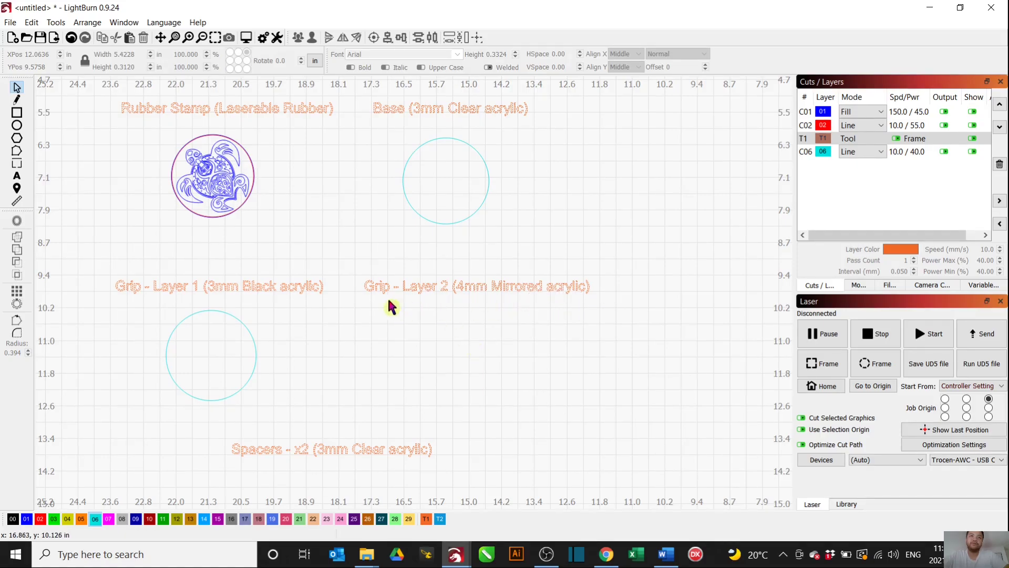
scroll(512, 294, "up", 1)
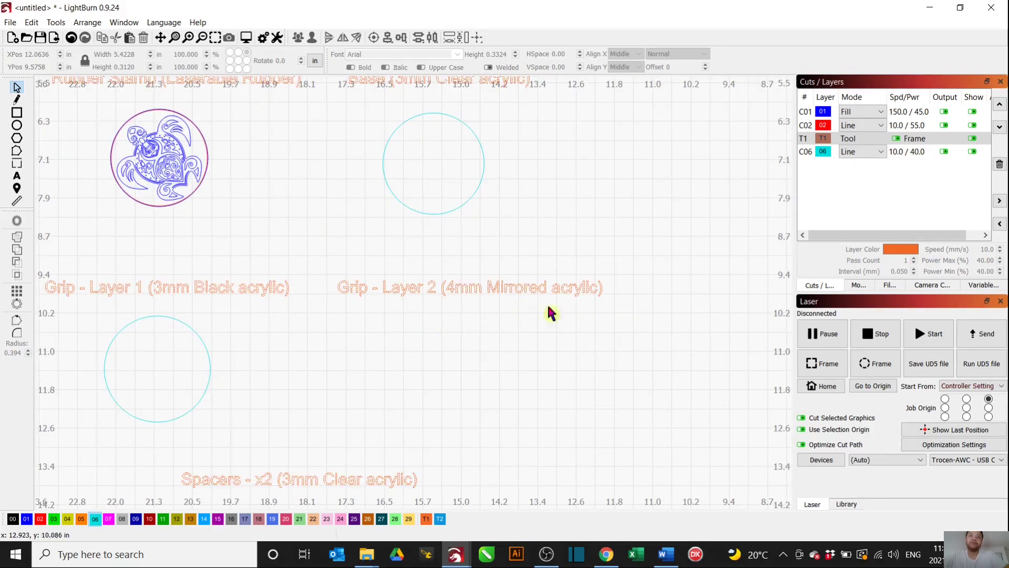
scroll(504, 293, "down", 1)
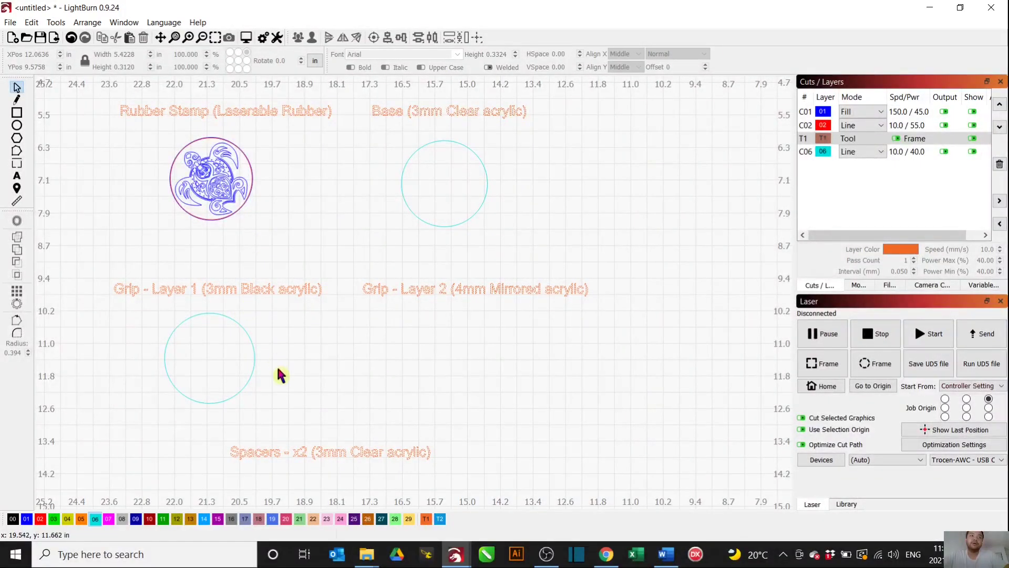
left_click_drag(250, 365, 222, 339)
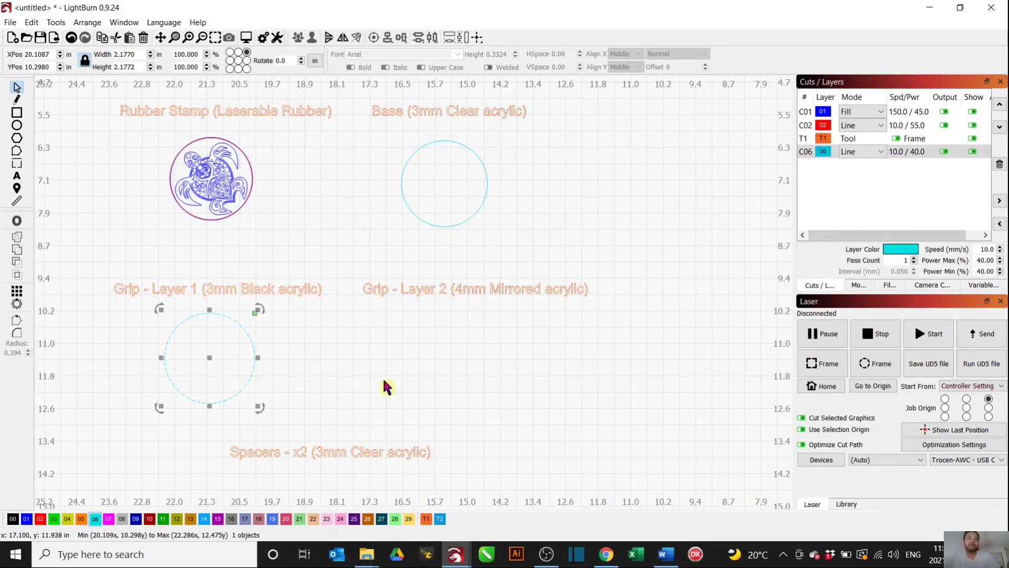
key("ctrl+v")
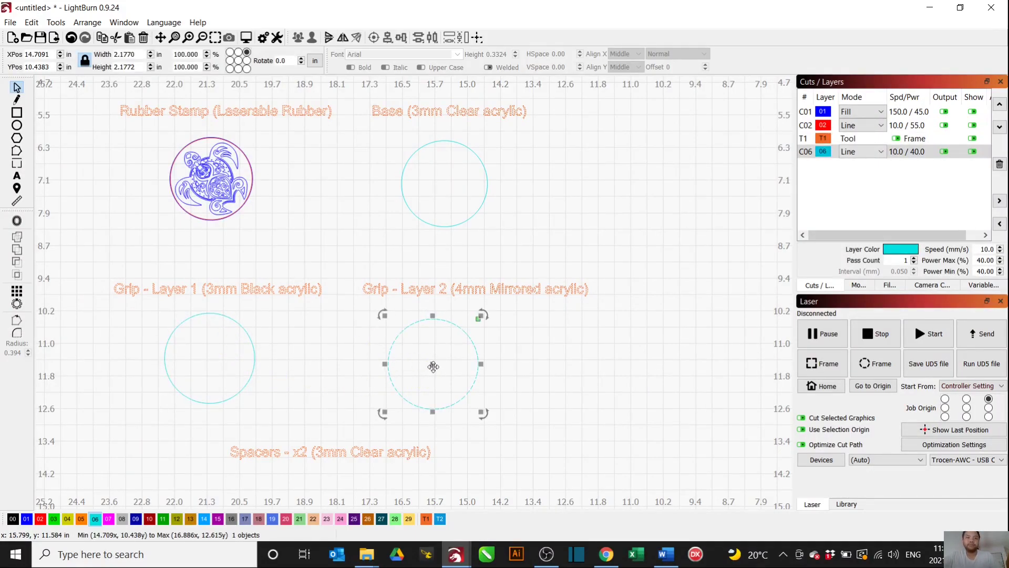
left_click_drag(433, 366, 485, 357)
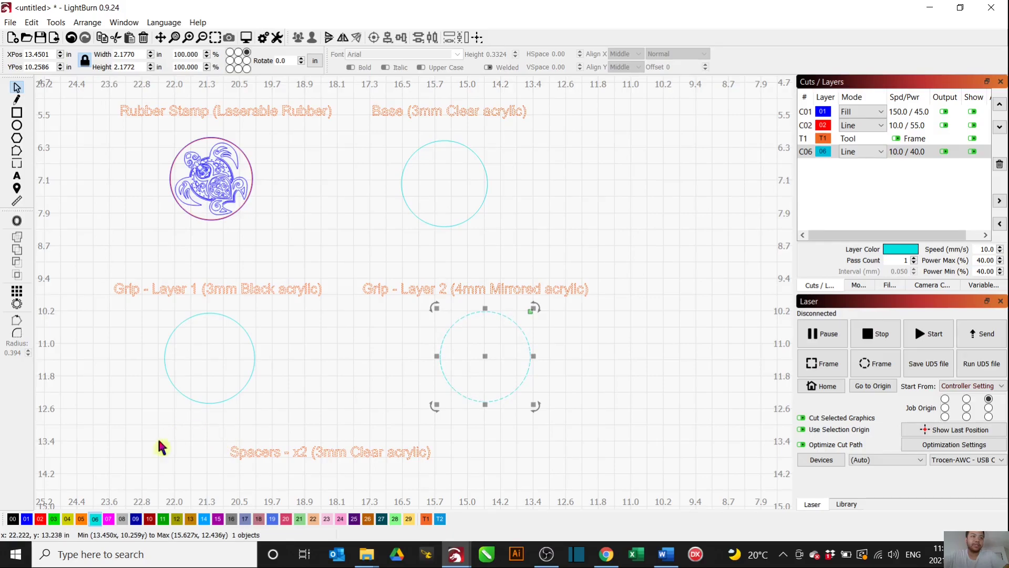
Step: Move the Grip - Layer 2 circle to magenta layer C07 at speed 10 and 50% power
left_click(109, 519)
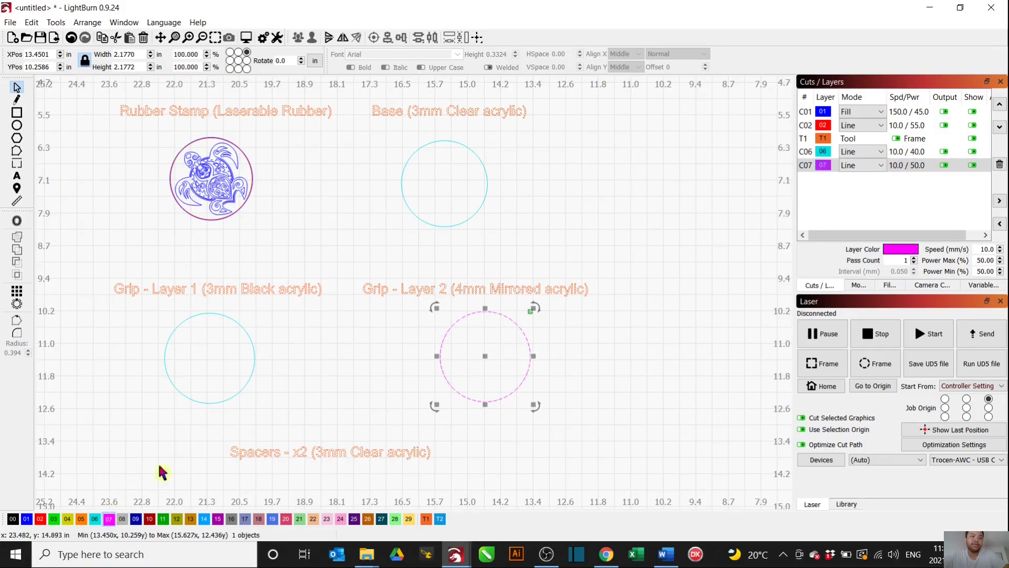
double_click(902, 168)
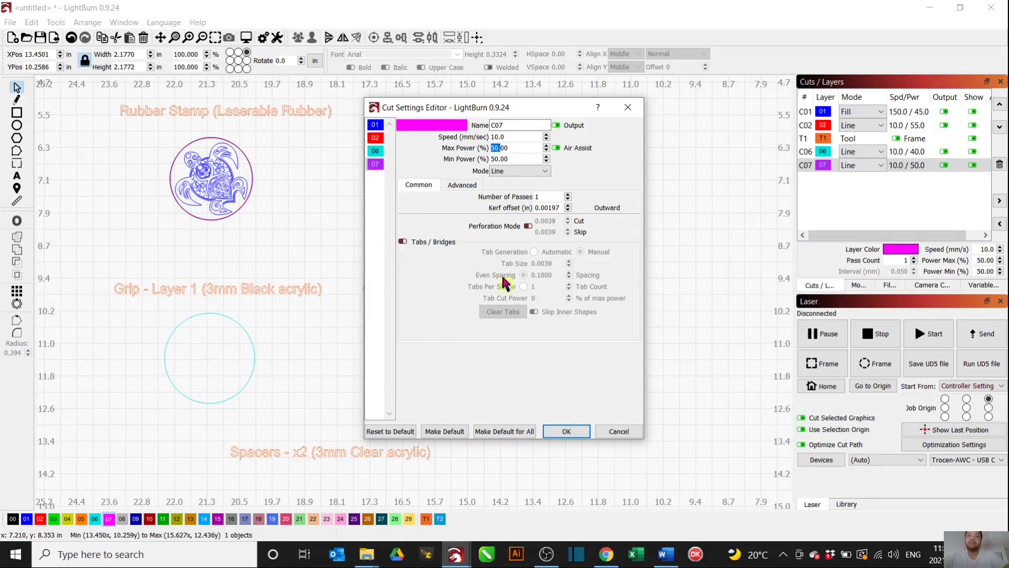
left_click(566, 431)
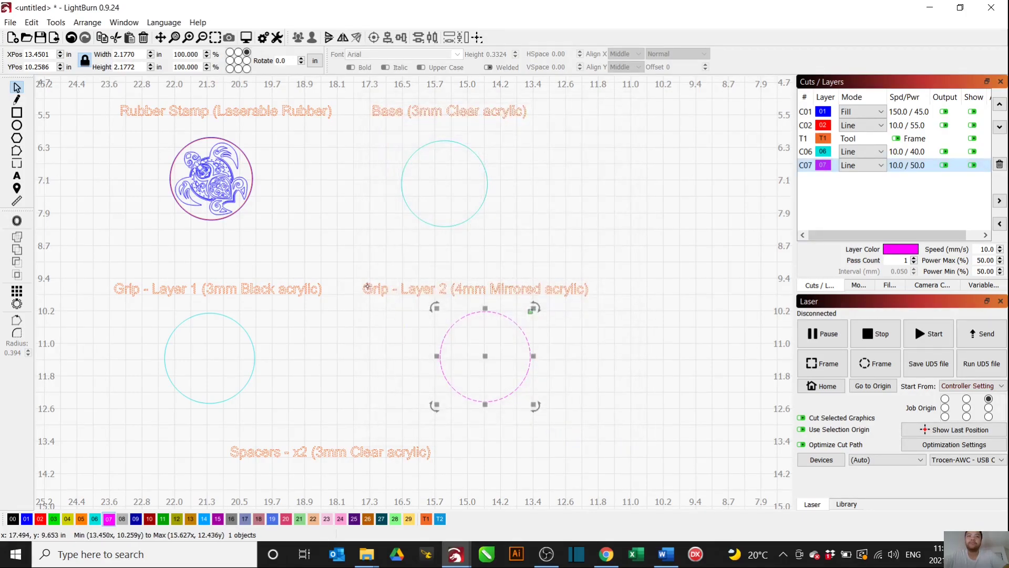
Step: Nudge the magenta circle slightly up and left, then select the turtle graphic
left_click(643, 343)
left_click(506, 383)
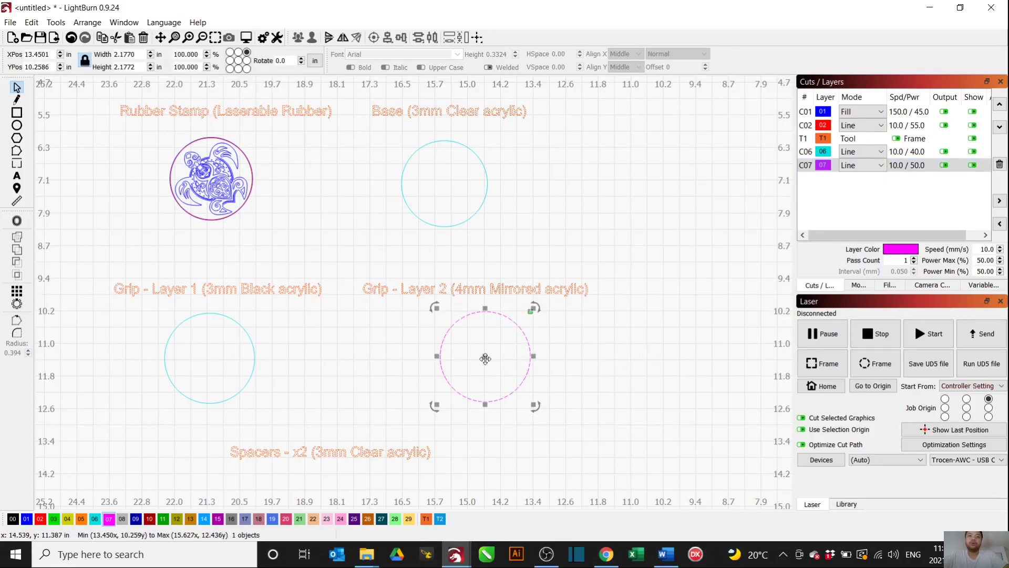
left_click_drag(484, 360, 479, 357)
left_click(235, 164)
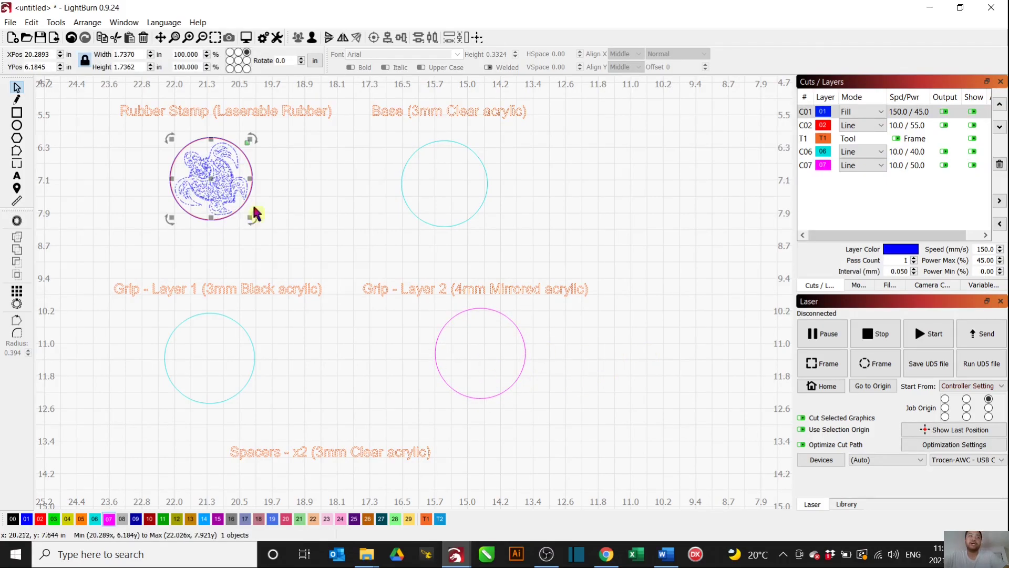
Step: Paste a copy of the turtle and place it beside the magenta circle
scroll(199, 175, "up", 4)
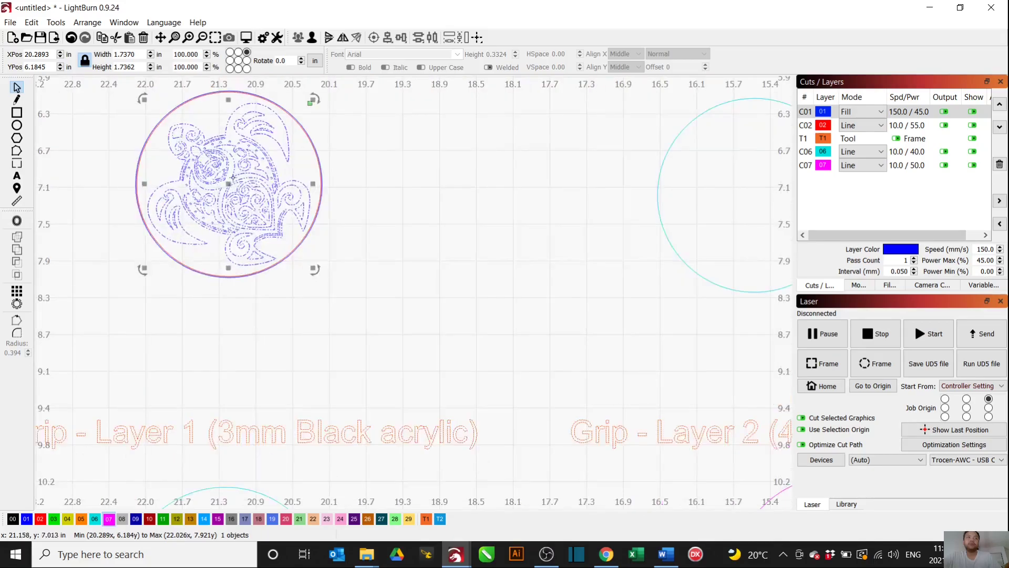
key("ctrl+v")
scroll(365, 279, "down", 4)
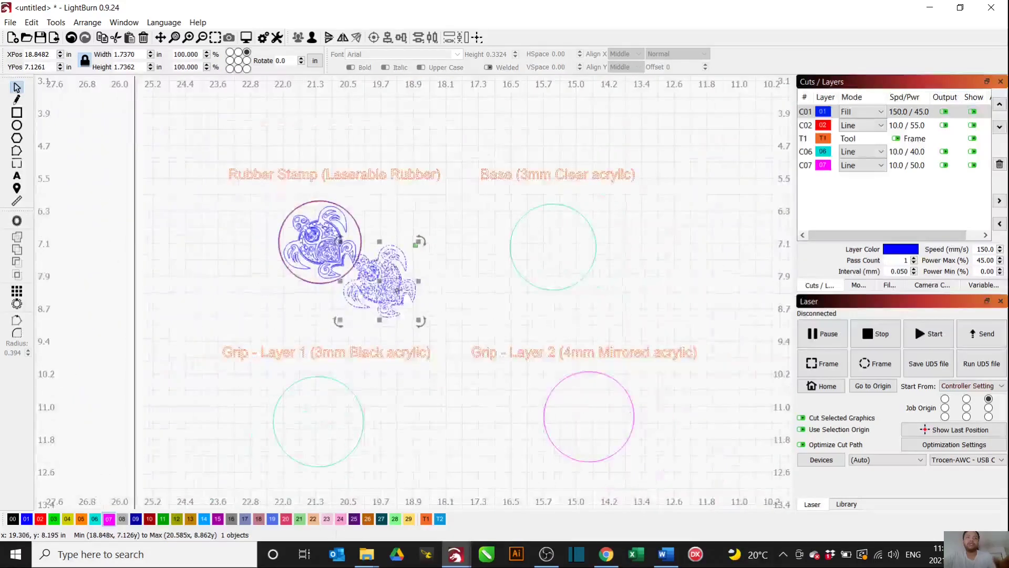
left_click_drag(383, 281, 493, 410)
middle_click_drag(493, 411, 424, 366)
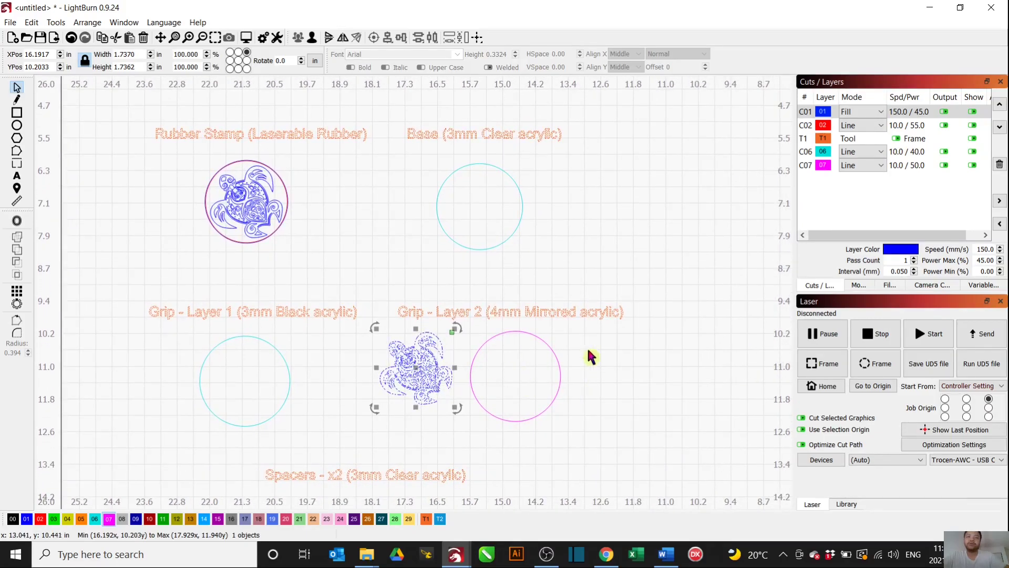
Step: Align the turtle copy's centre with the magenta circle and move both under the Grip - Layer 2 label
left_click(591, 432)
left_click_drag(565, 435, 417, 369)
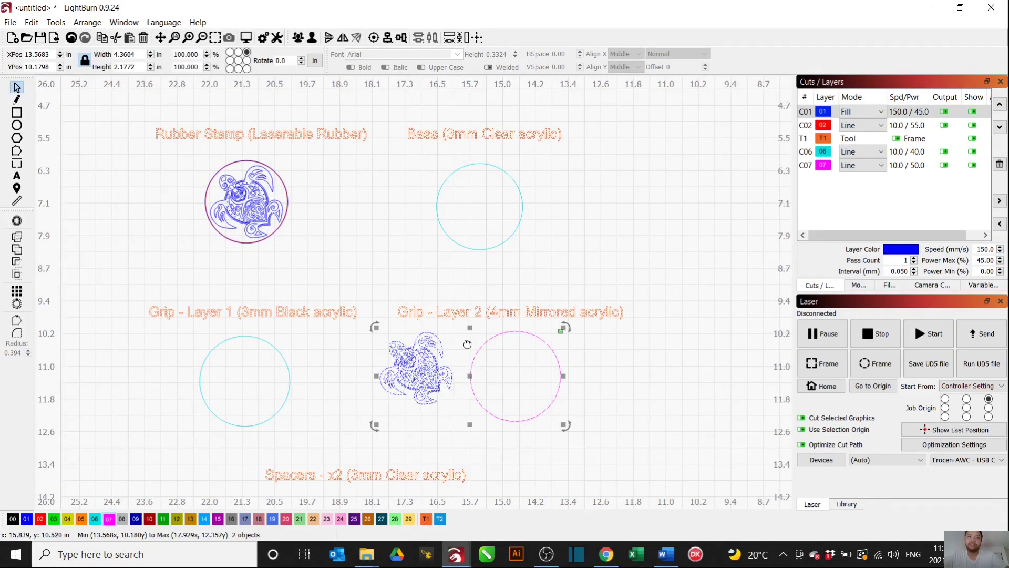
scroll(419, 371, "up", 2)
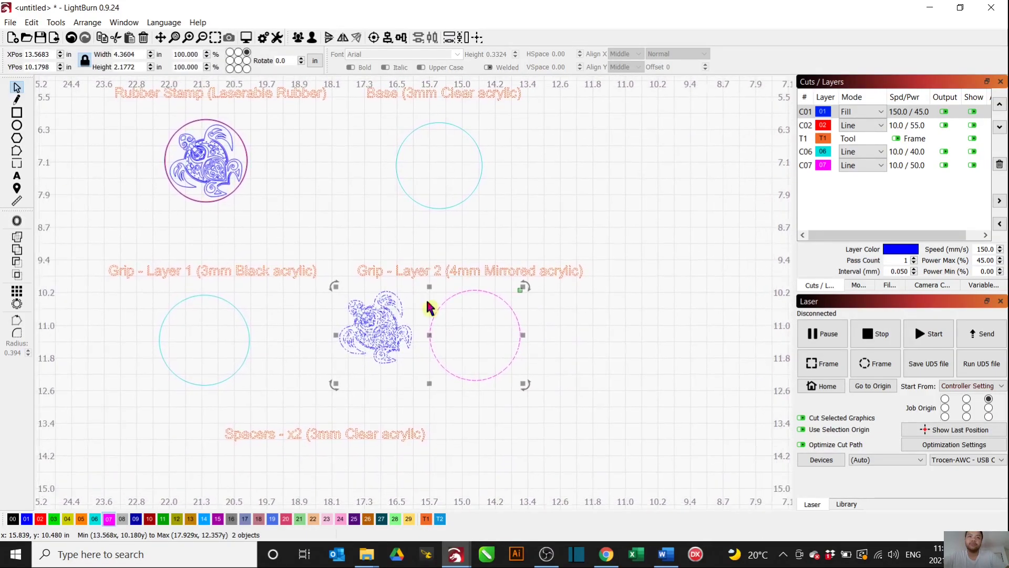
left_click(374, 38)
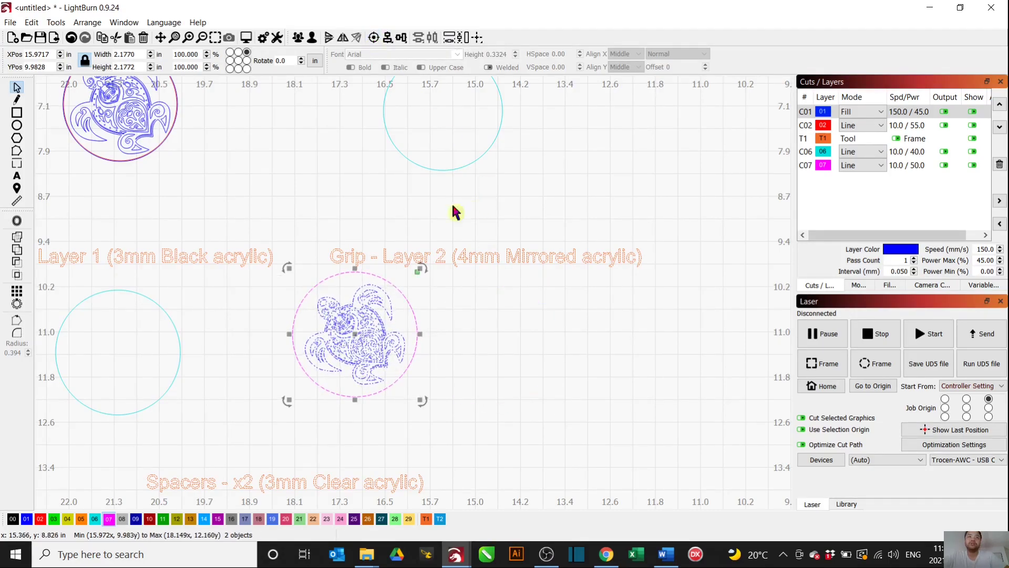
left_click_drag(356, 337, 480, 355)
Step: Recentre the view and select the turtle inside the magenta circle
left_click(570, 328)
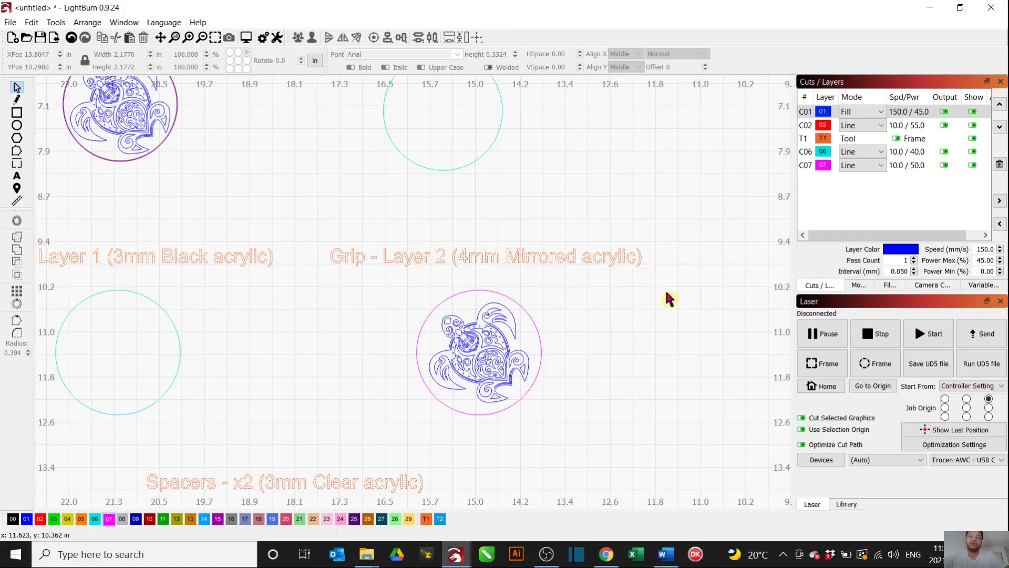
middle_click_drag(494, 307, 473, 273)
left_click(471, 313)
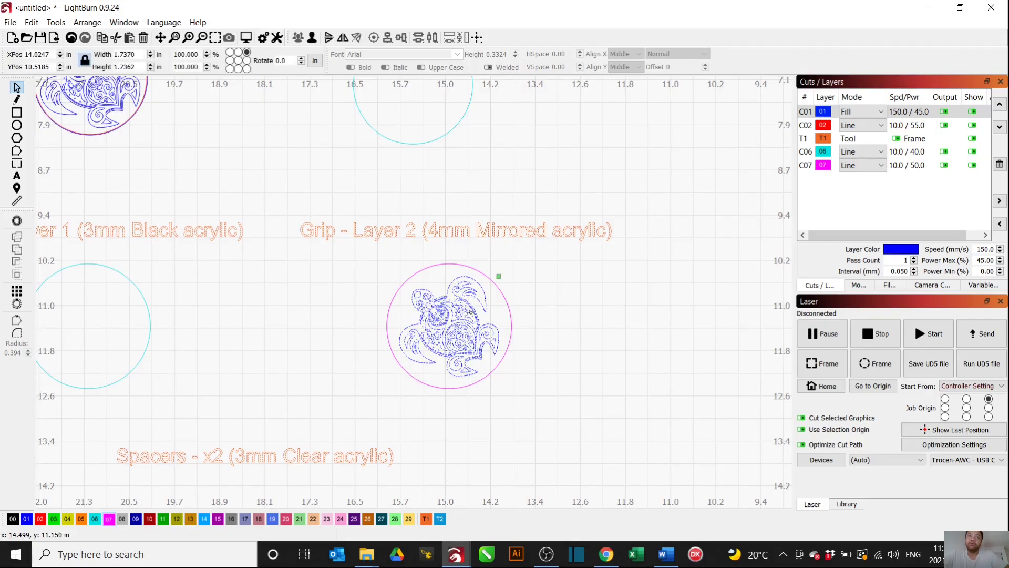
scroll(457, 305, "up", 2)
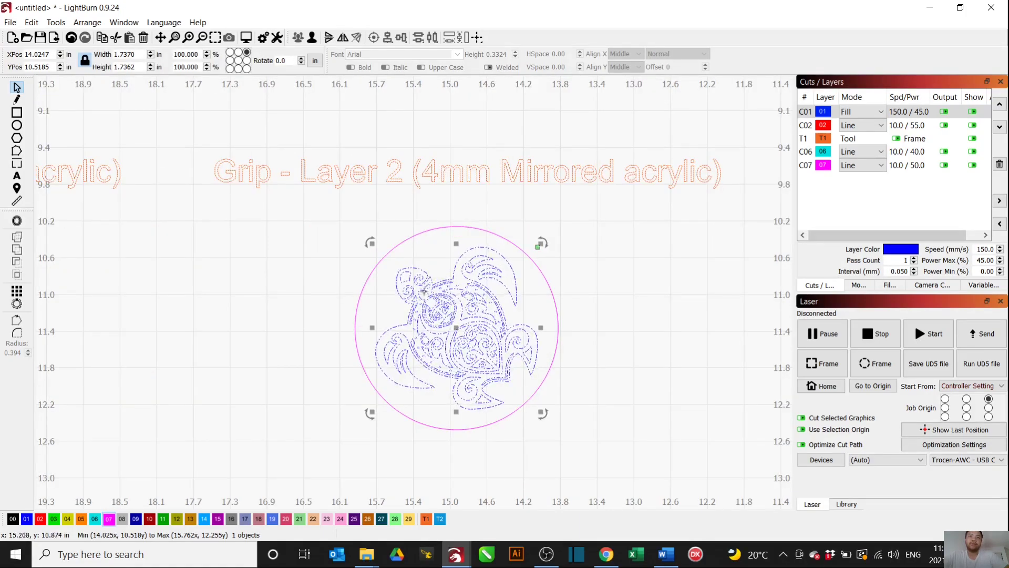
scroll(463, 345, "down", 4)
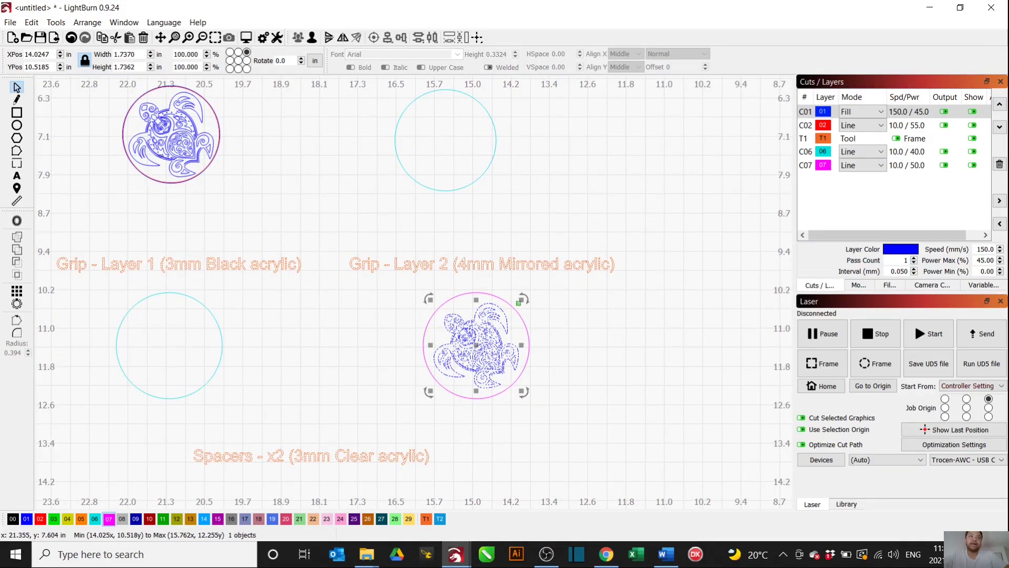
scroll(198, 191, "down", 2)
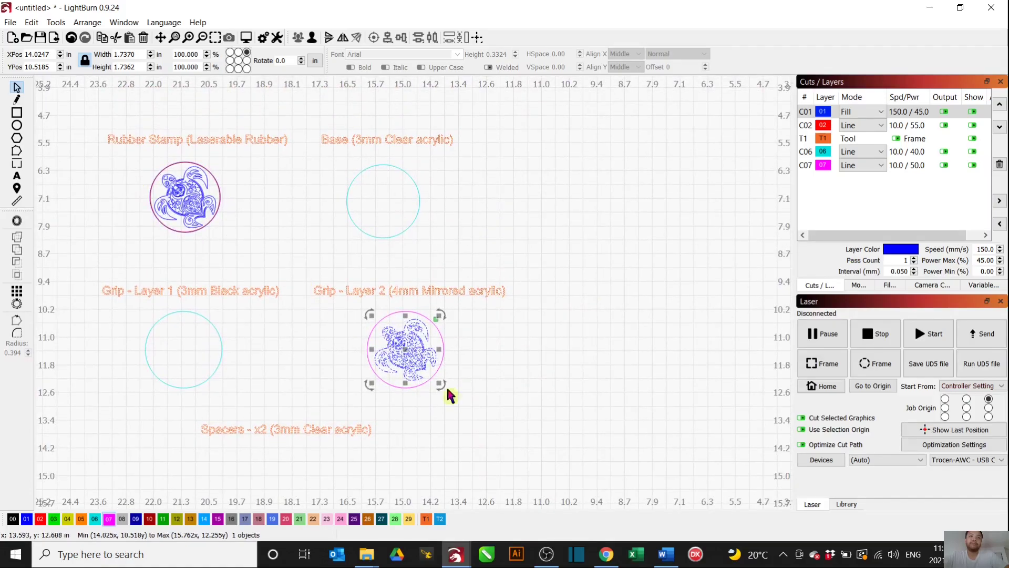
scroll(416, 381, "up", 3)
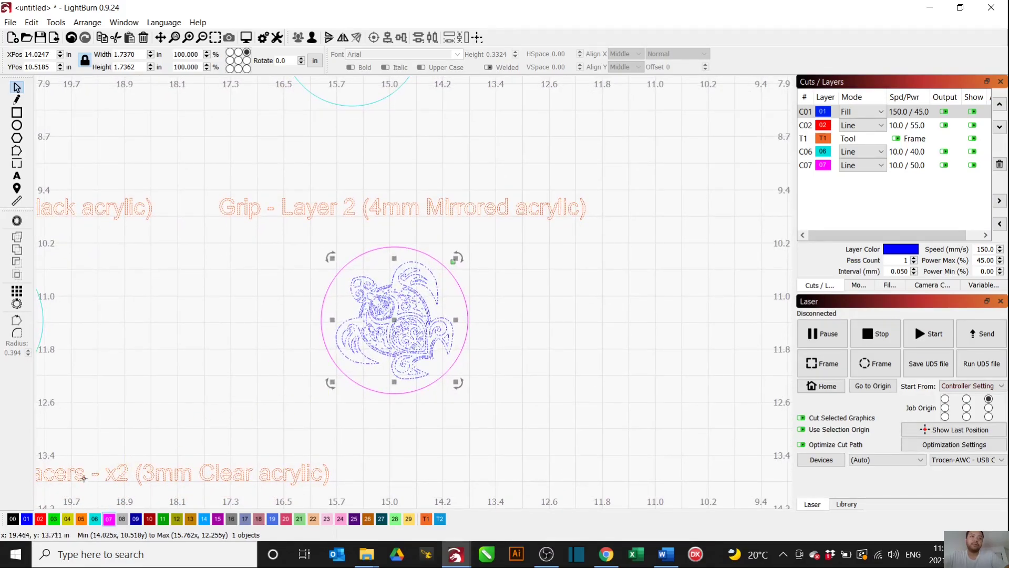
Step: Assign the circled turtle to black Fill layer C00 at 200 mm/s and 14% power
left_click(13, 519)
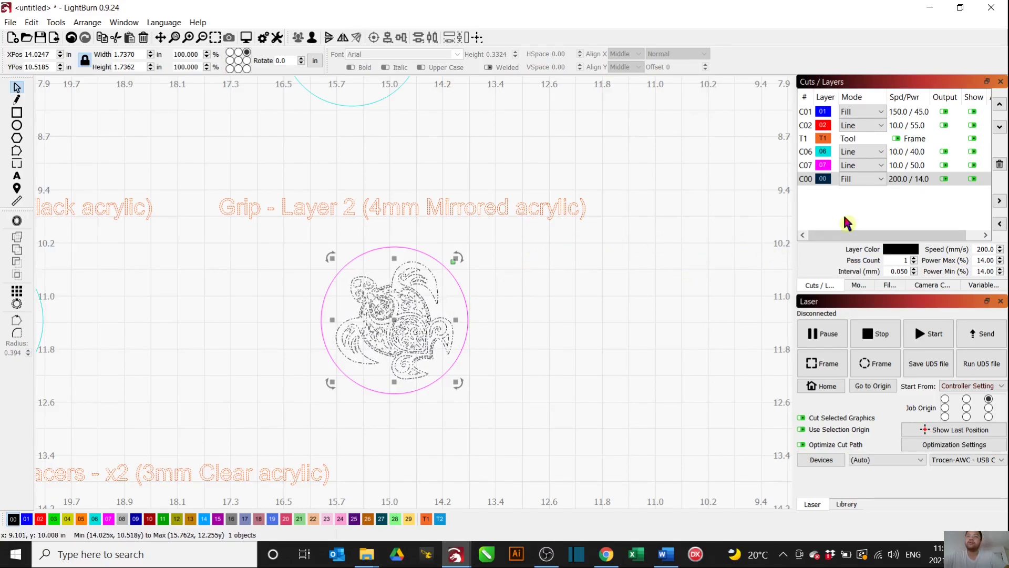
double_click(904, 179)
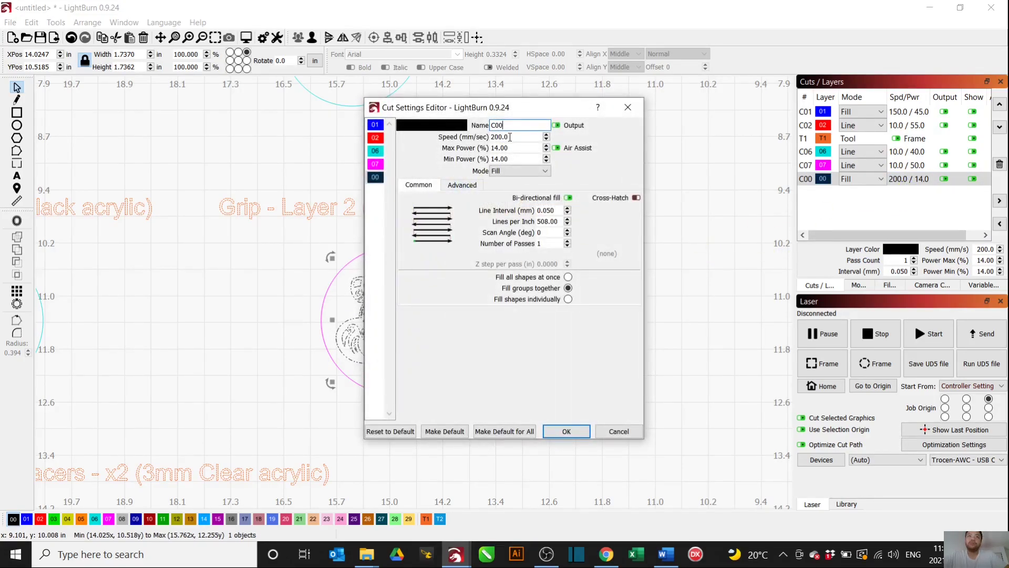
left_click_drag(516, 147, 488, 147)
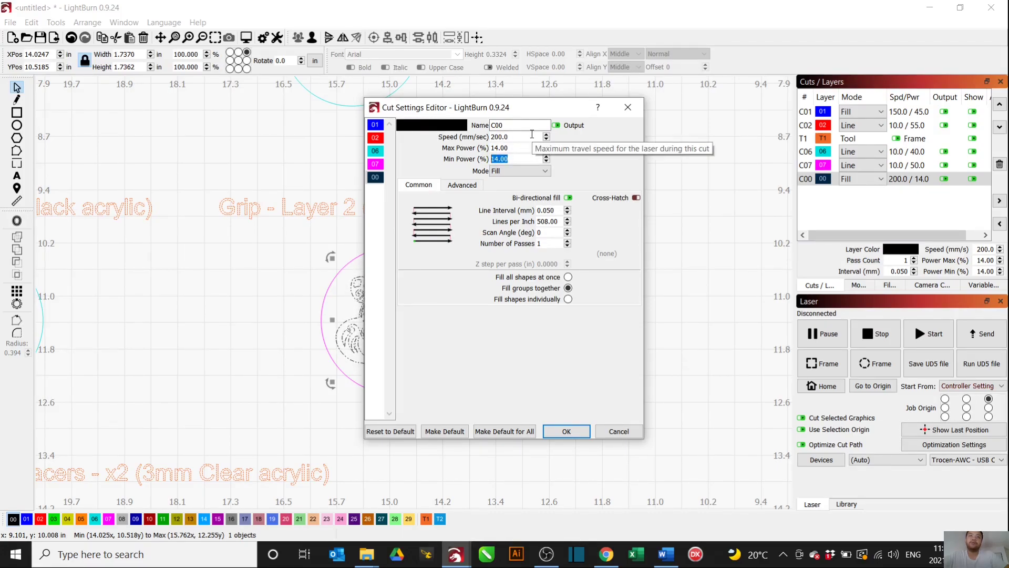
left_click(557, 211)
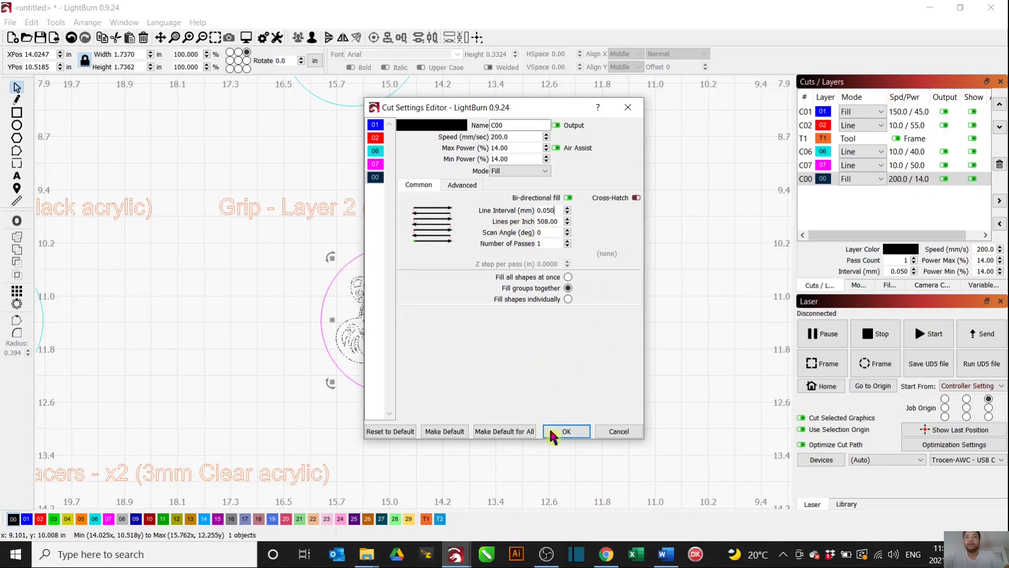
left_click(566, 432)
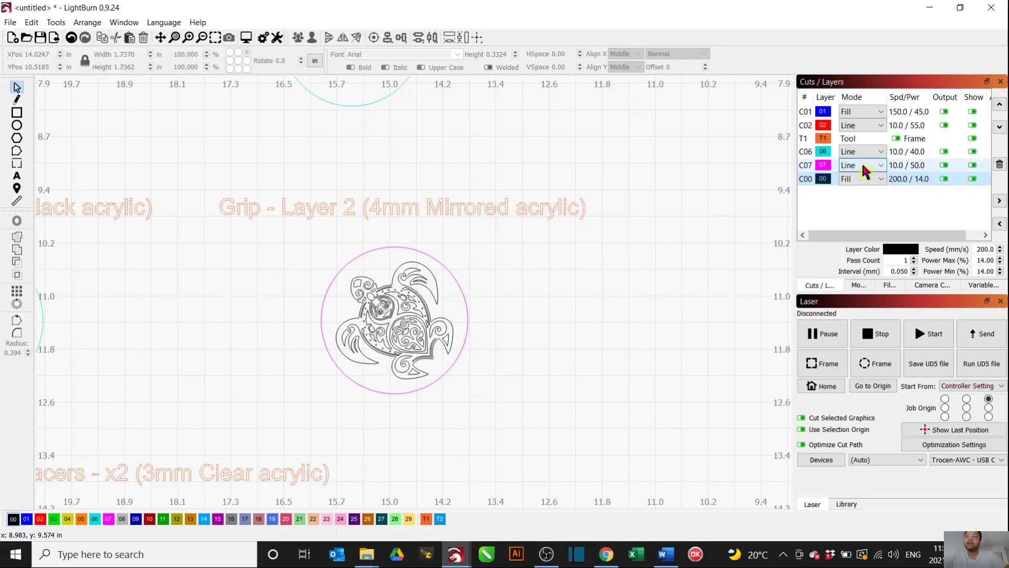
left_click(1000, 104)
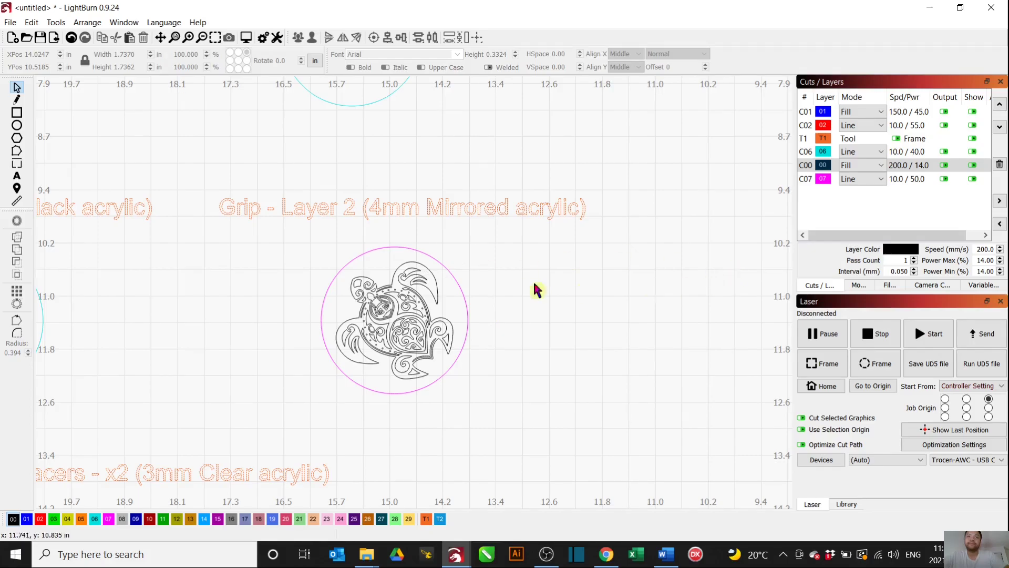
scroll(534, 289, "down", 3)
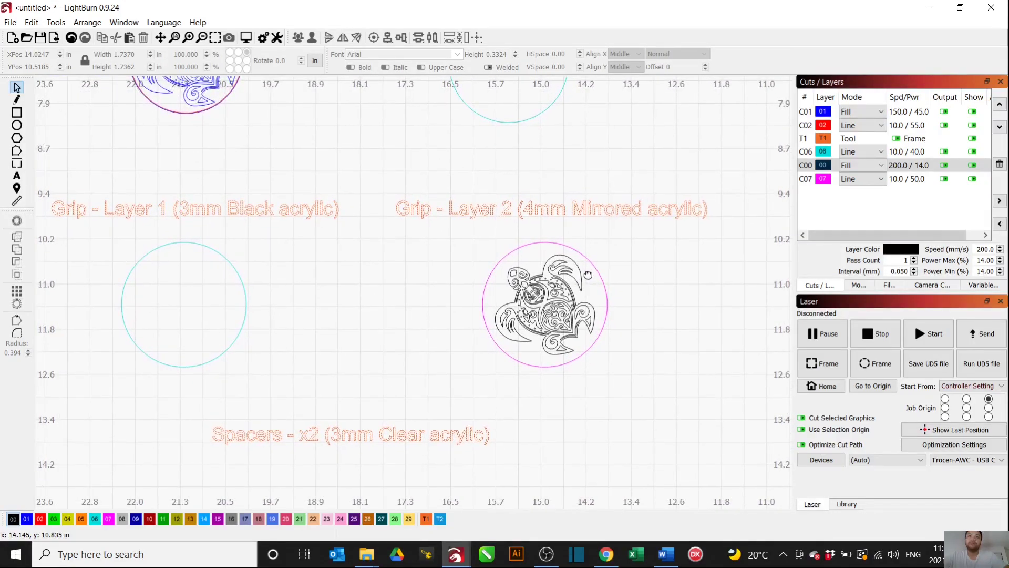
scroll(588, 275, "down", 1)
middle_click_drag(401, 305, 463, 289)
scroll(401, 377, "down", 1)
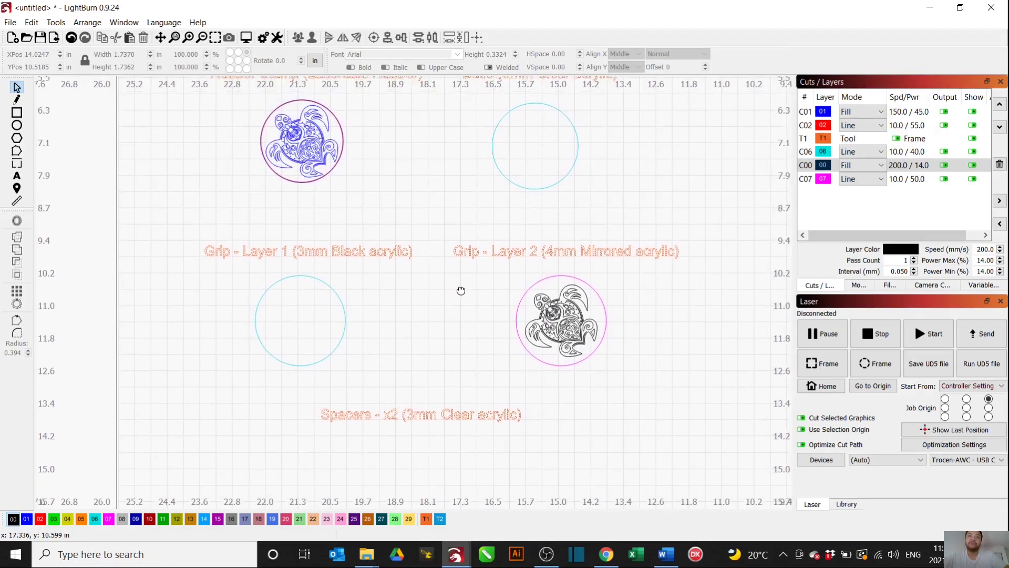
middle_click_drag(546, 181, 552, 232)
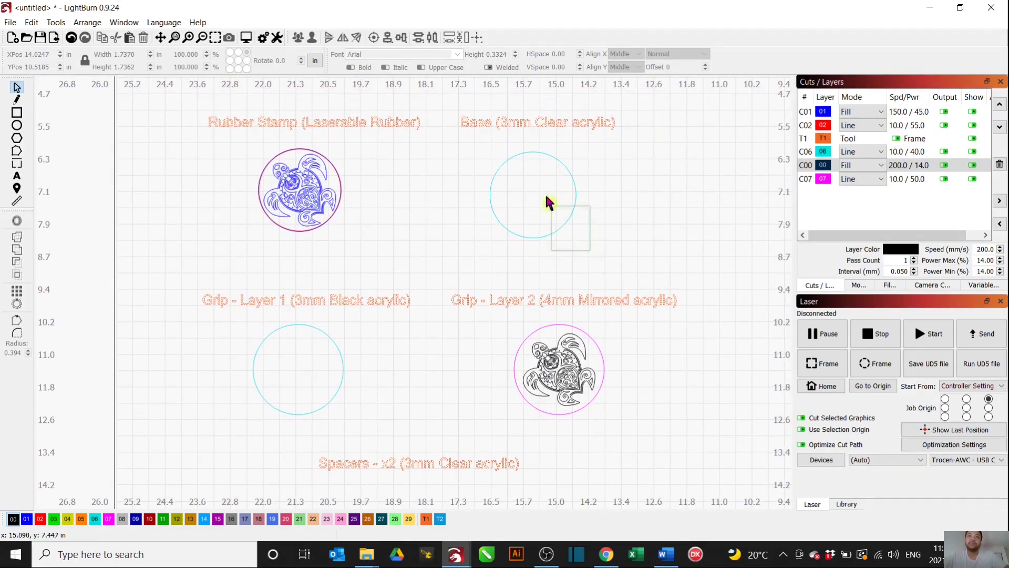
left_click_drag(590, 251, 547, 200)
scroll(382, 359, "down", 3)
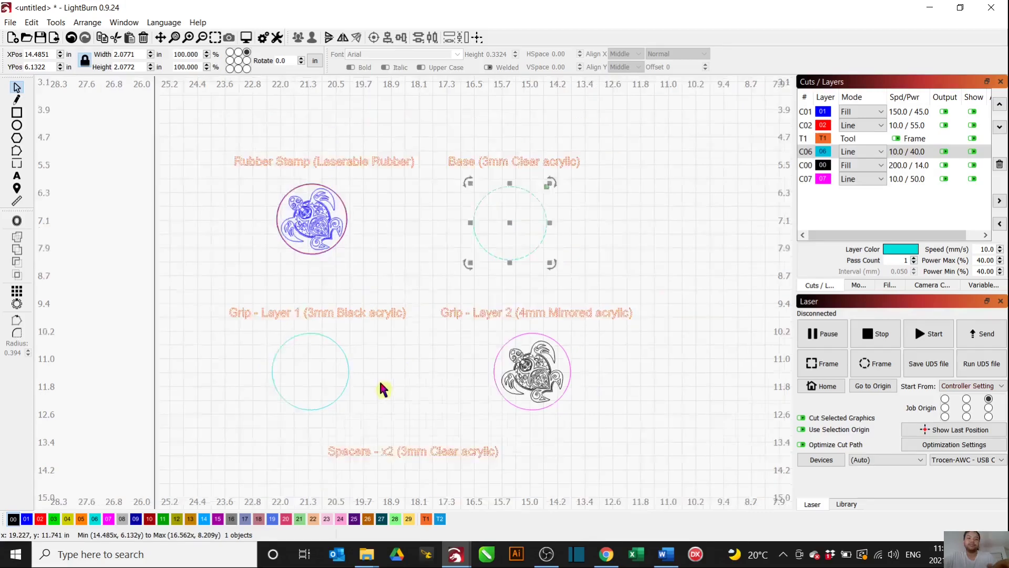
key("ctrl+v")
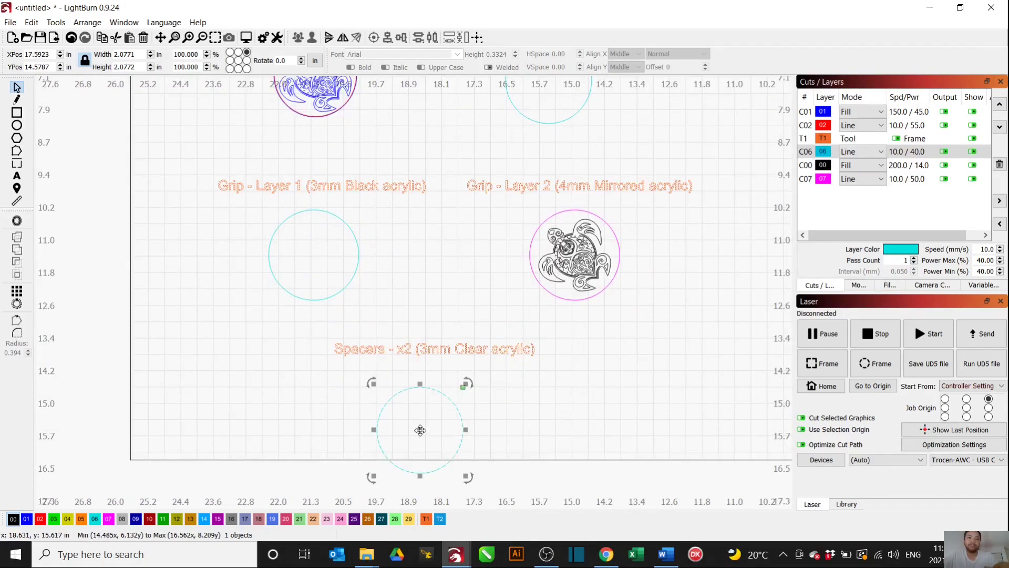
left_click_drag(422, 436, 424, 423)
scroll(424, 423, "up", 4)
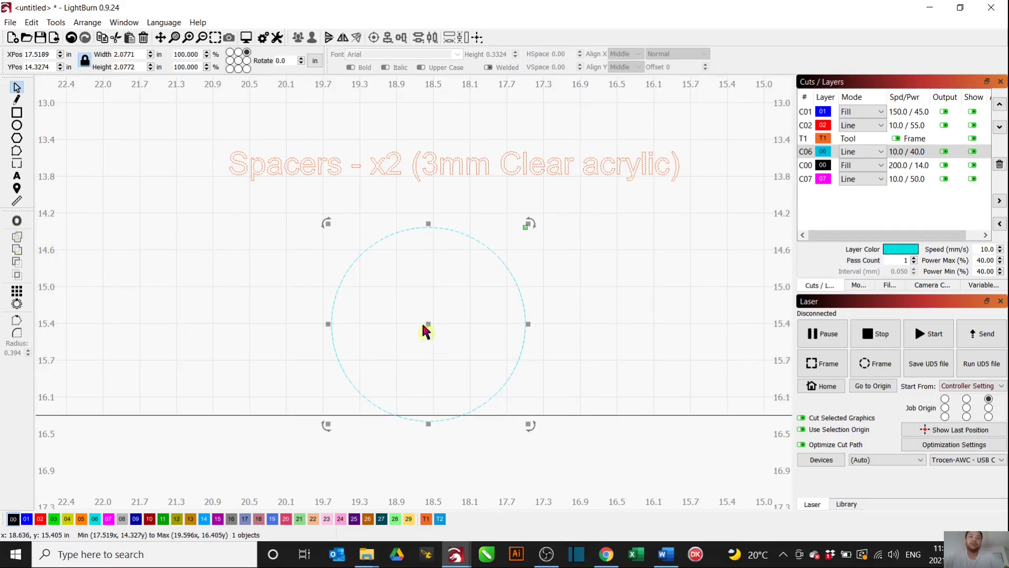
scroll(496, 323, "down", 4)
scroll(497, 313, "down", 1)
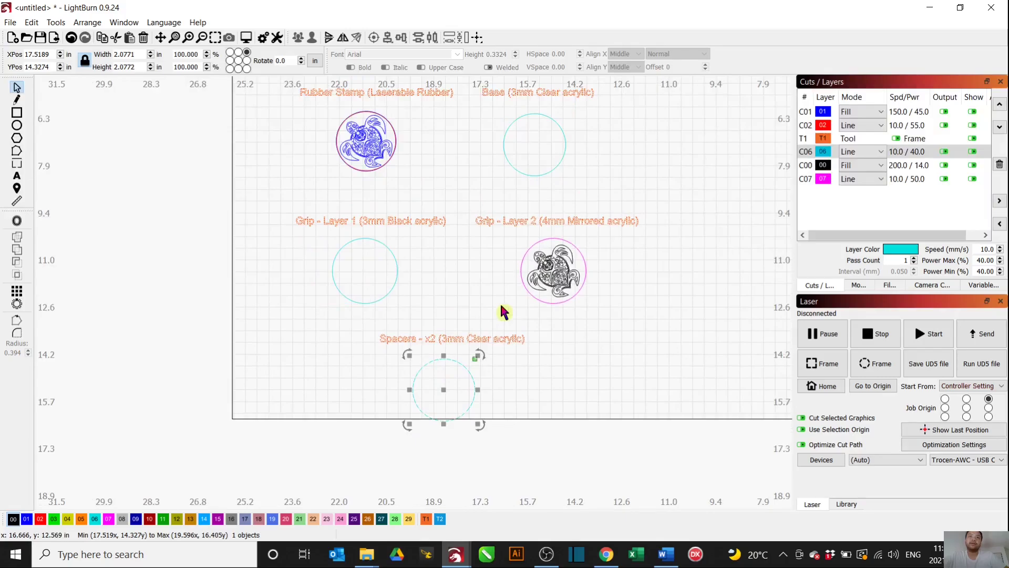
scroll(515, 279, "down", 1)
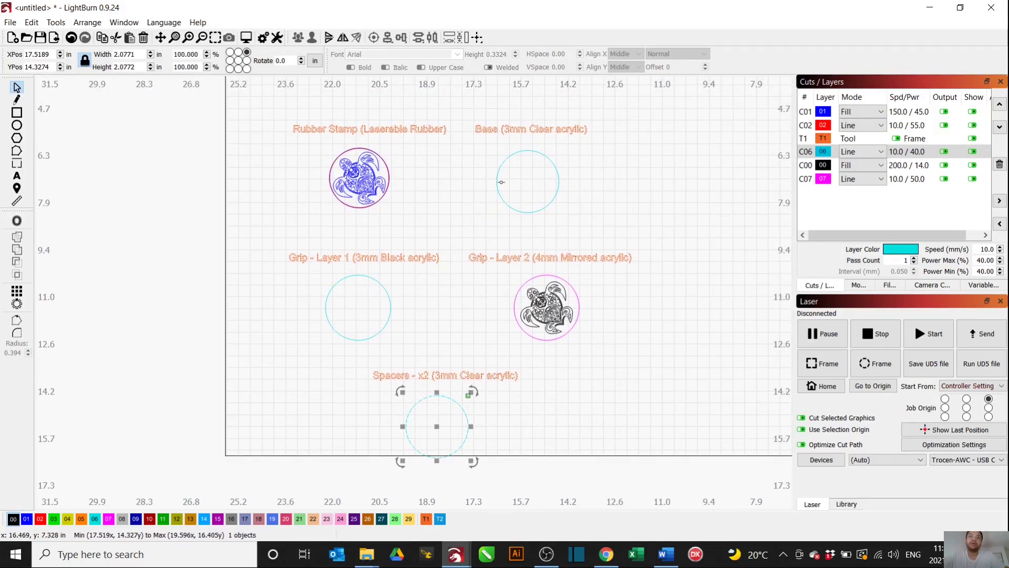
middle_click_drag(526, 401, 526, 281)
scroll(471, 309, "up", 3)
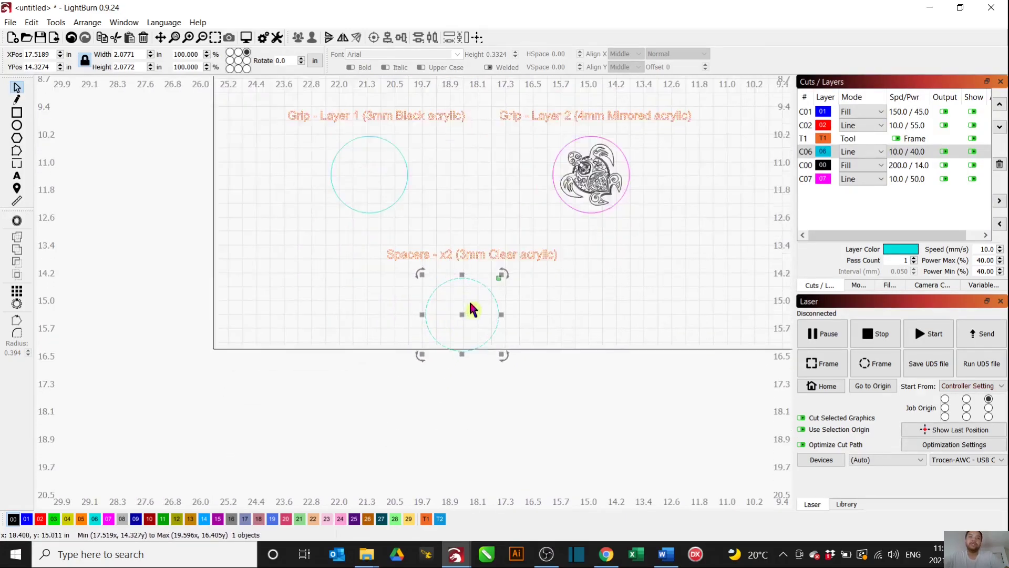
scroll(476, 294, "up", 2)
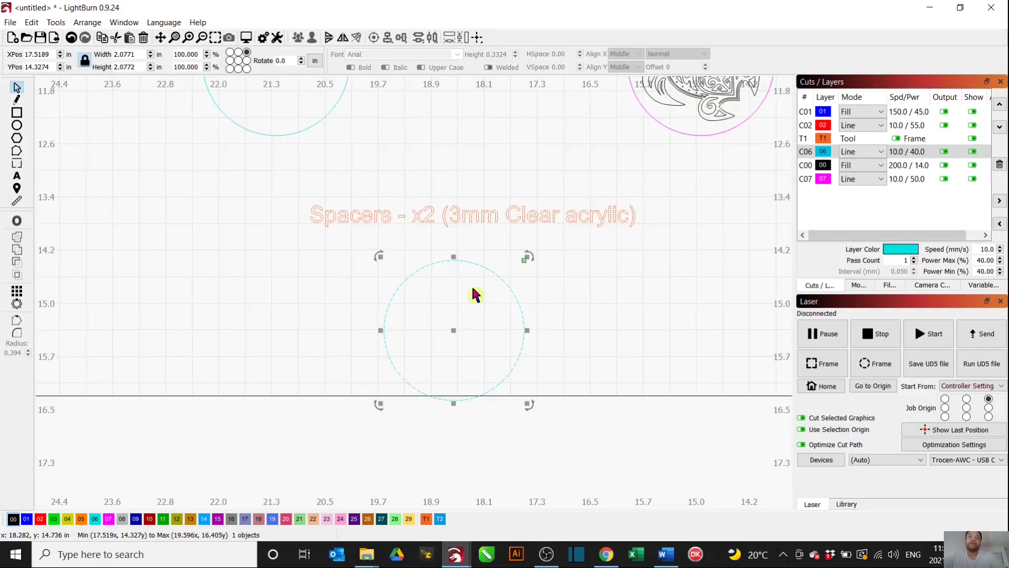
scroll(477, 287, "down", 3)
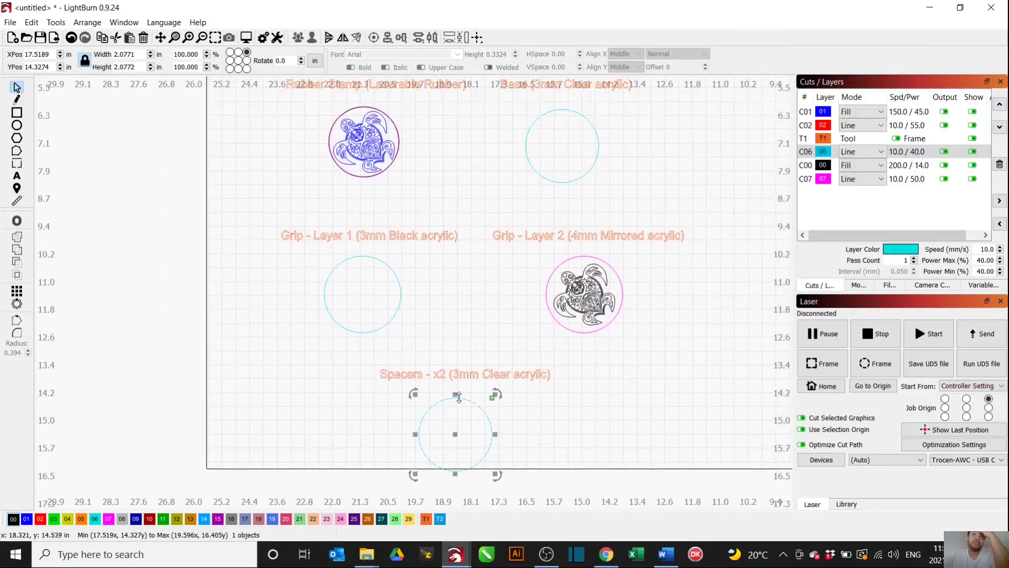
scroll(543, 157, "up", 1)
scroll(524, 273, "down", 3)
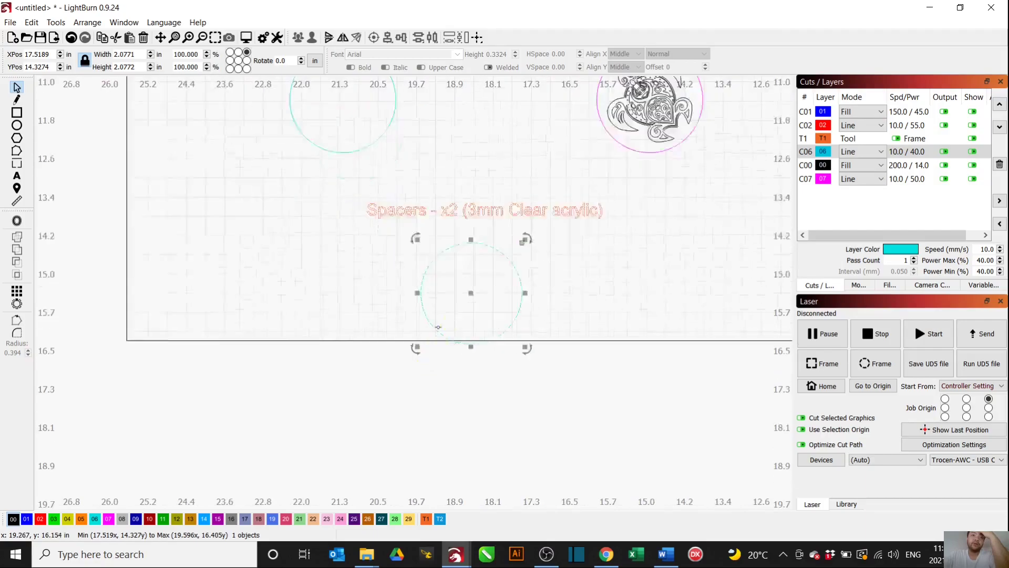
scroll(81, 230, "up", 3)
Step: Offset the spacer circle inward by 0.3000 in, deleting the original
left_click(17, 222)
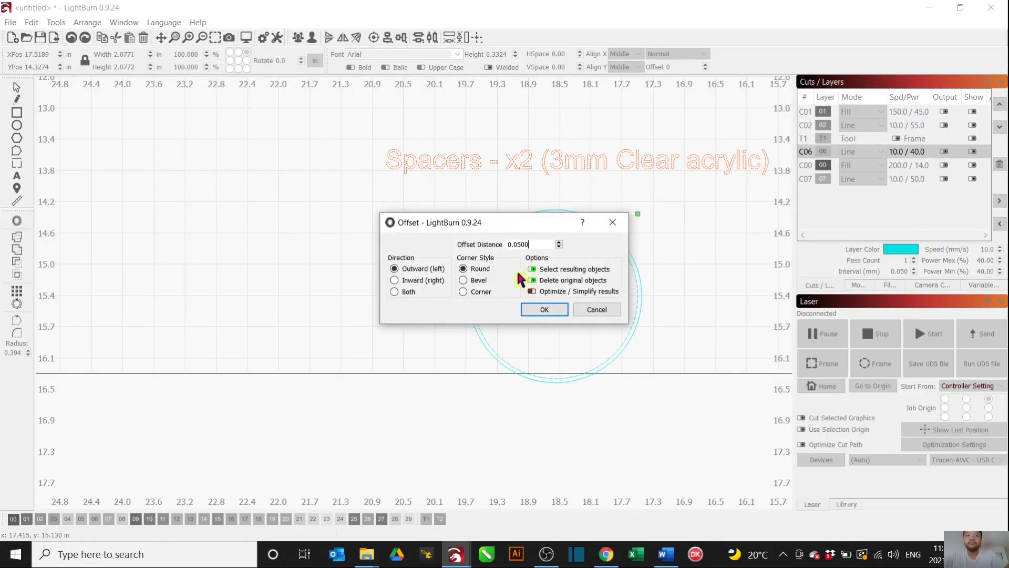
left_click_drag(551, 222, 402, 239)
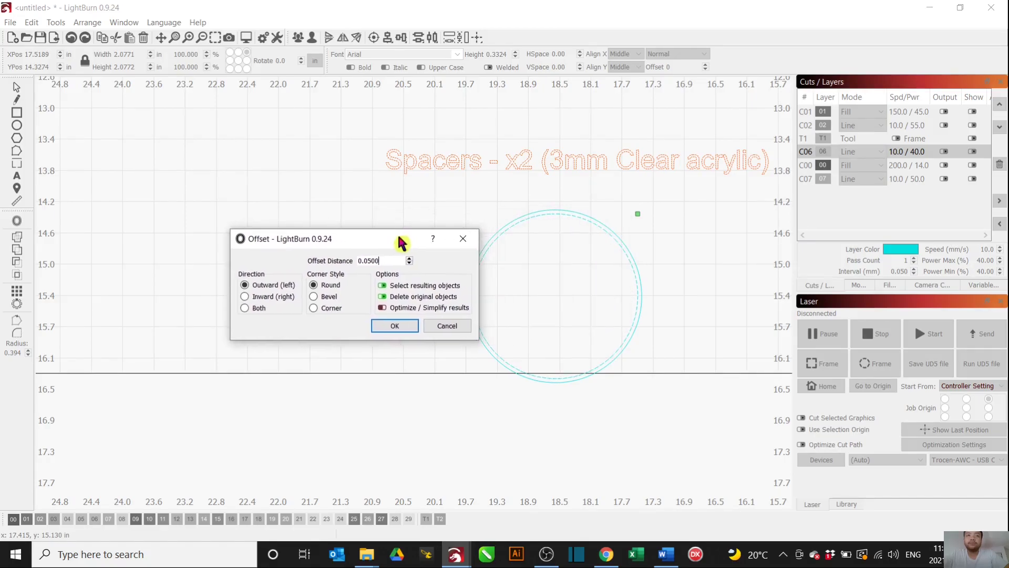
left_click(409, 259)
left_click(409, 259)
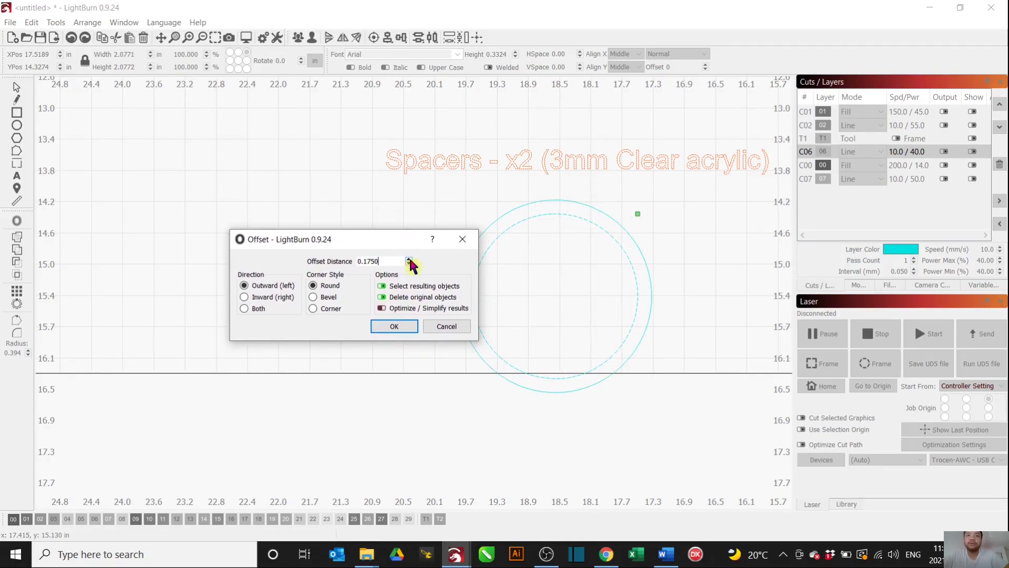
left_click(244, 297)
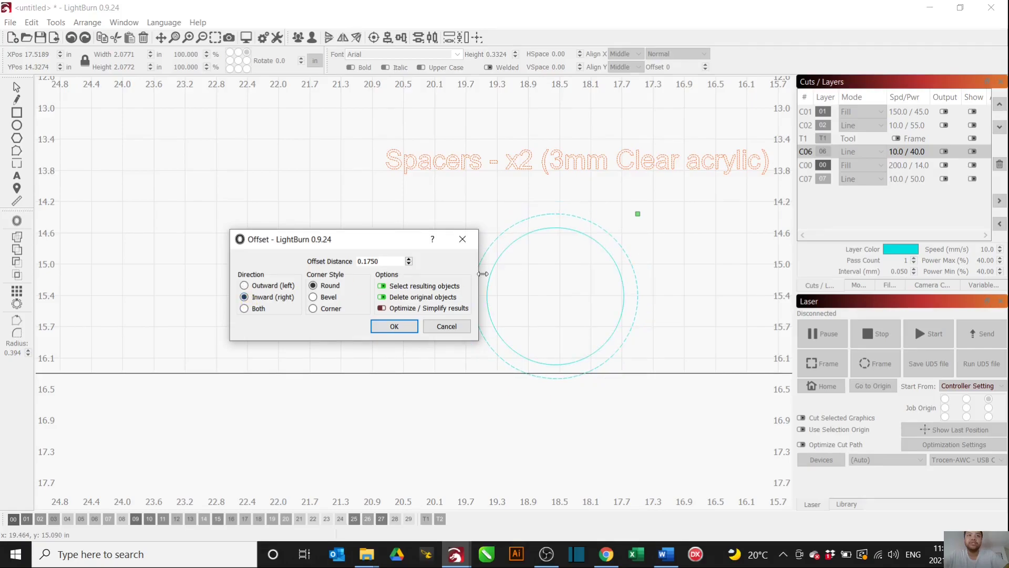
left_click(409, 259)
left_click(409, 260)
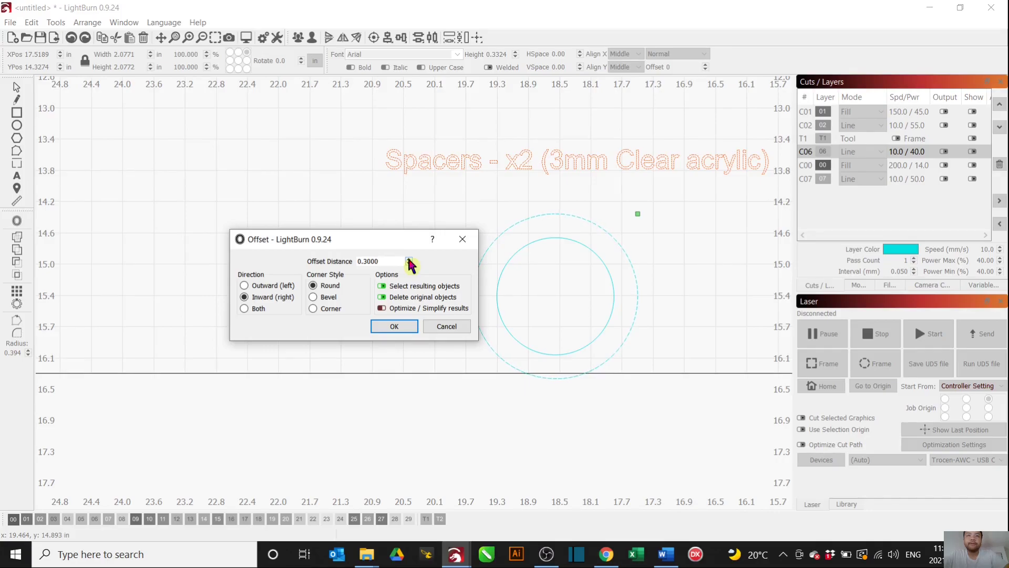
left_click(409, 260)
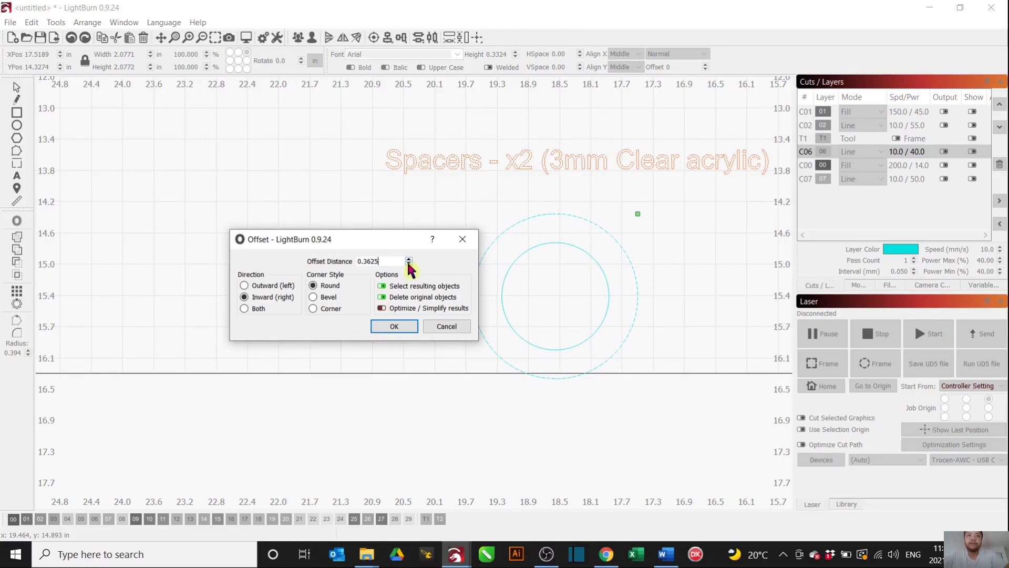
left_click(409, 264)
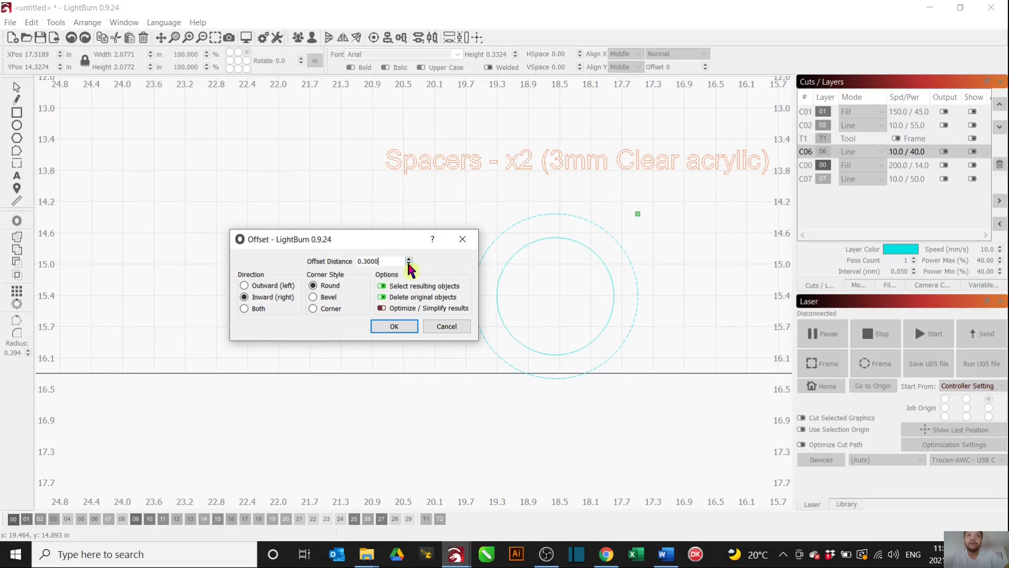
left_click(392, 330)
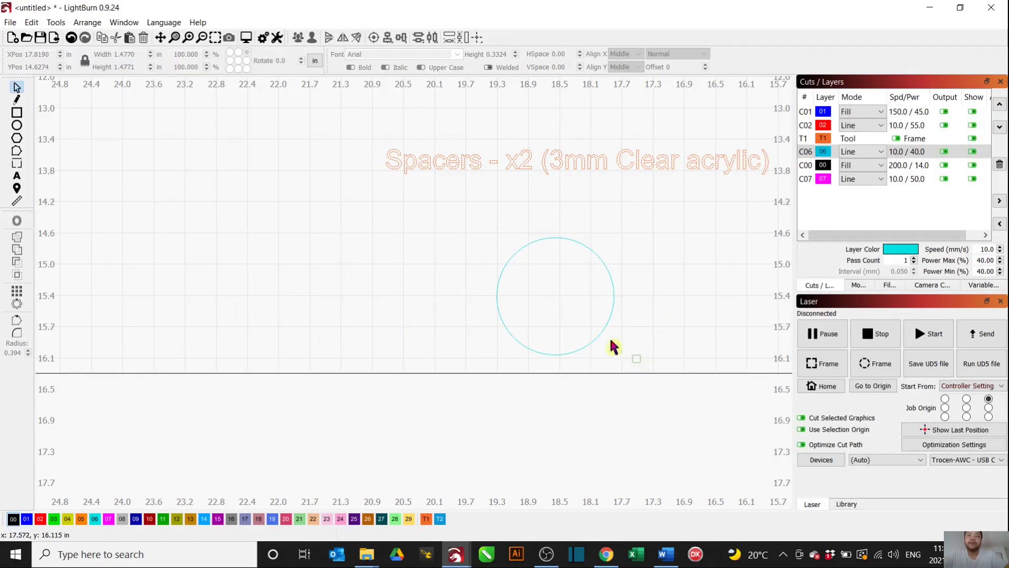
Step: Select the new 1.4770 in spacer circle and shift it slightly left and up
left_click_drag(640, 362, 557, 300)
middle_click_drag(699, 315, 514, 402)
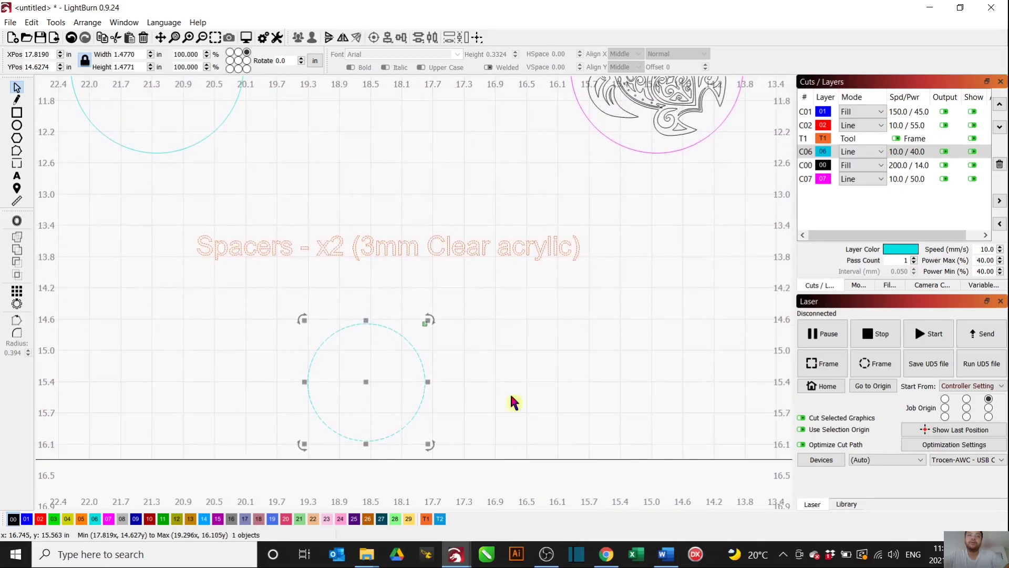
scroll(515, 397, "down", 5)
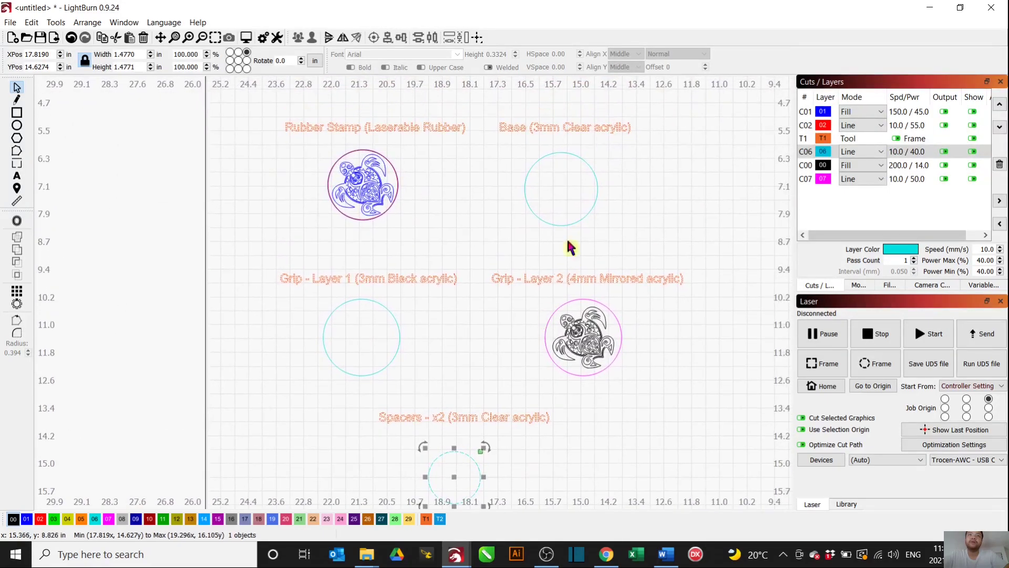
middle_click_drag(510, 348, 551, 278)
scroll(515, 354, "up", 1)
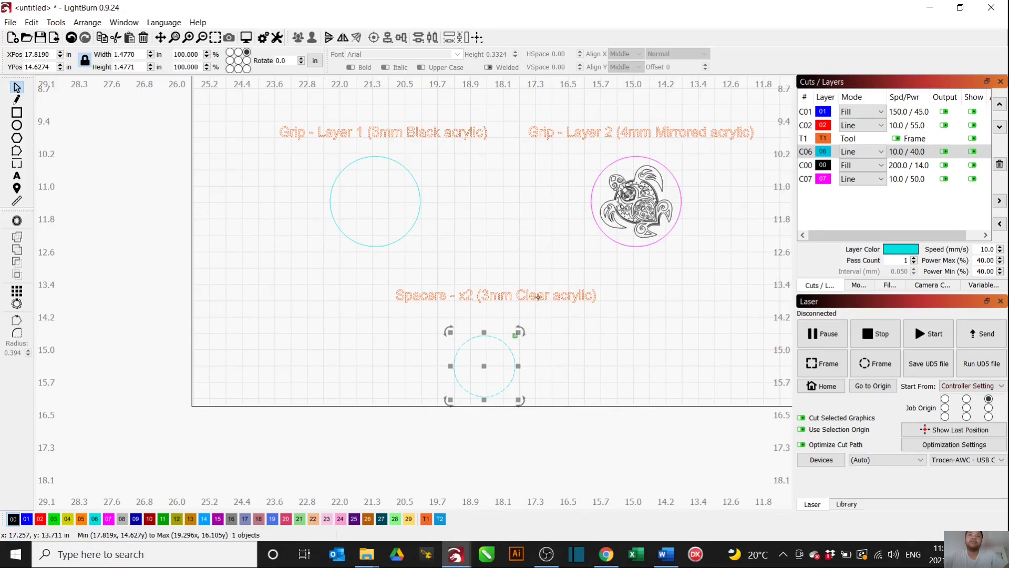
middle_click_drag(559, 315, 541, 294)
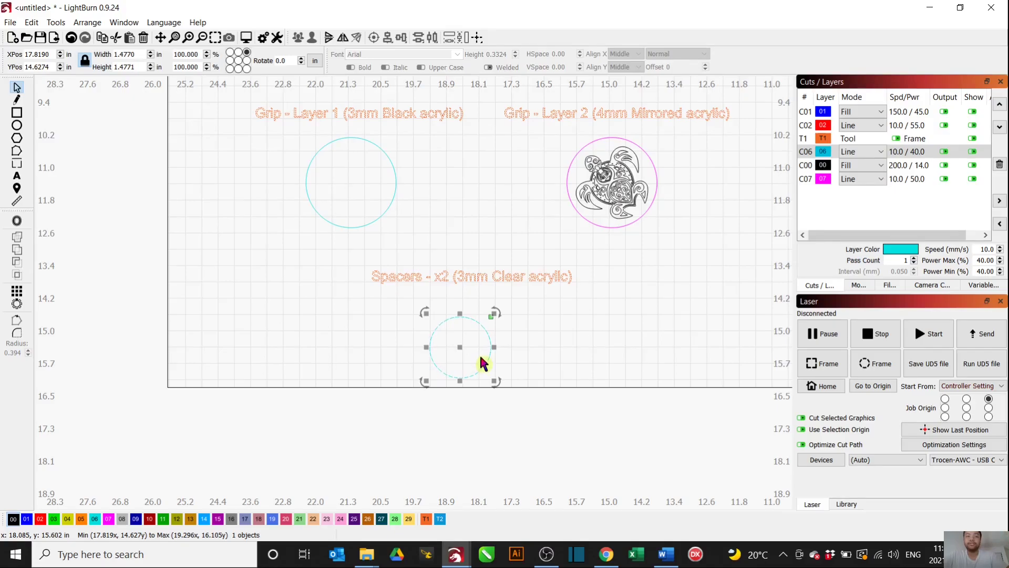
scroll(480, 360, "up", 2)
left_click_drag(453, 345, 415, 326)
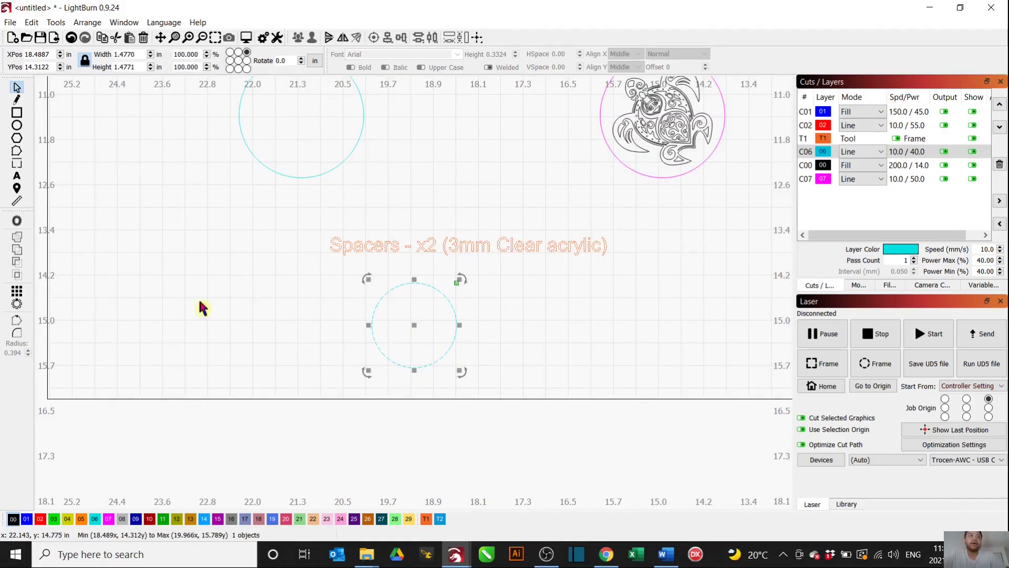
Step: Grid-array the spacer into 2 columns at 0.07874 spacing and move the pair under the label
left_click(16, 294)
left_click_drag(415, 185, 629, 215)
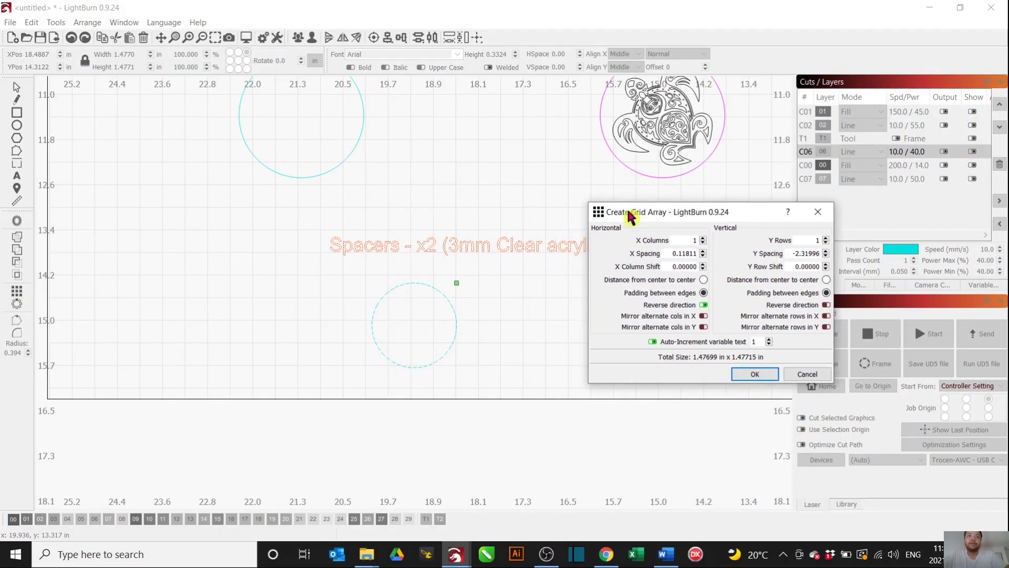
left_click(703, 238)
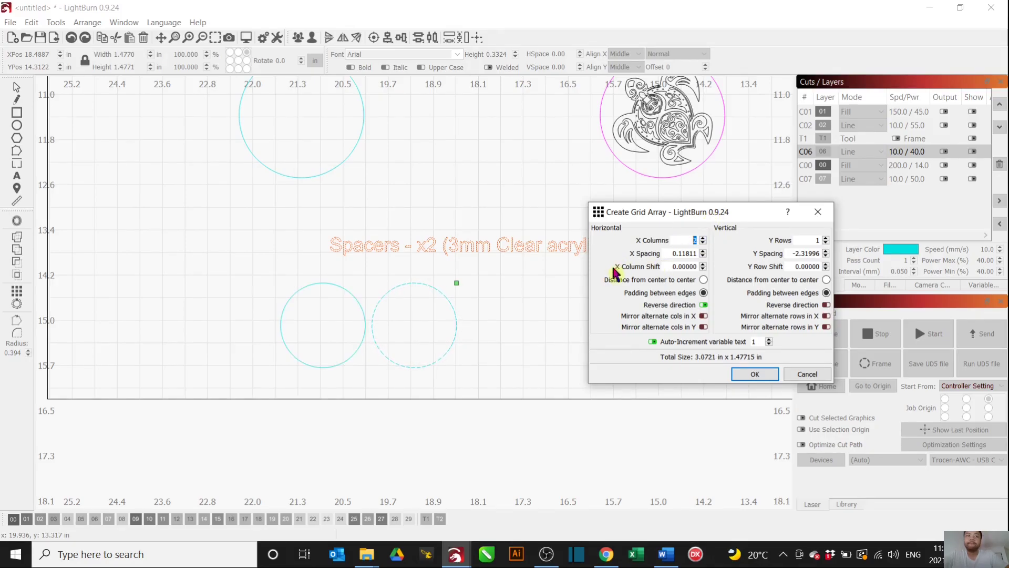
left_click(703, 256)
left_click(703, 257)
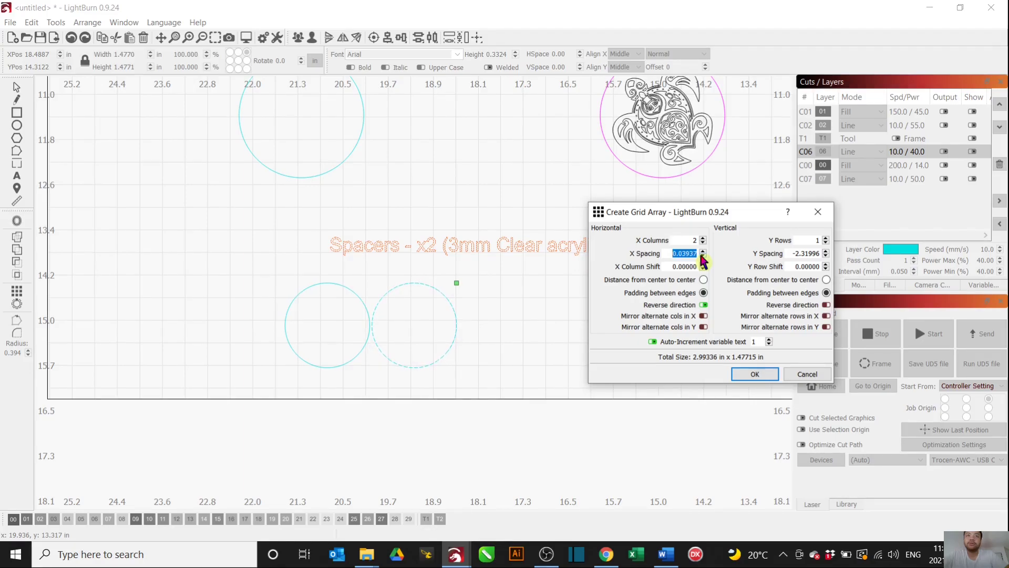
left_click(703, 250)
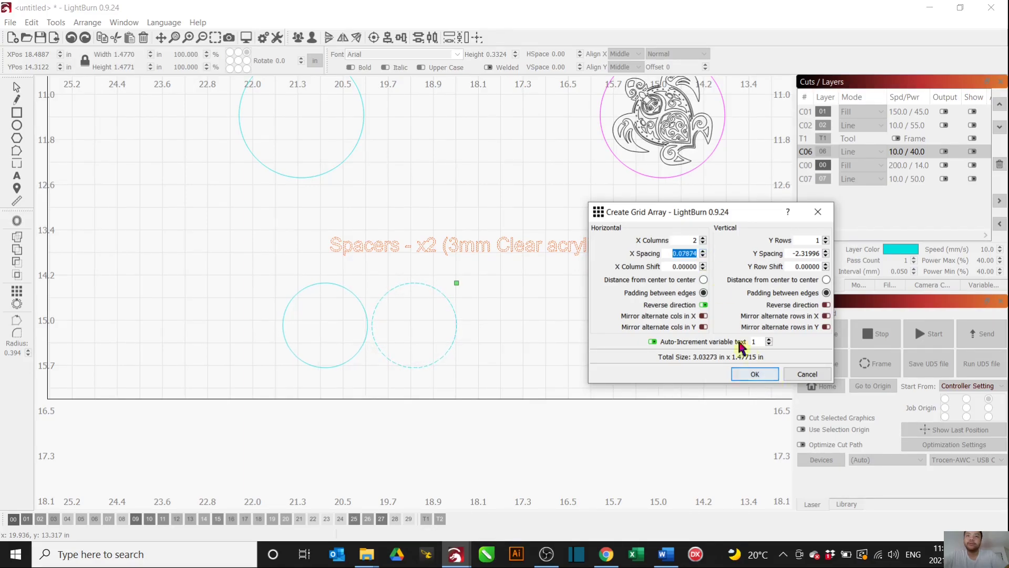
left_click(751, 373)
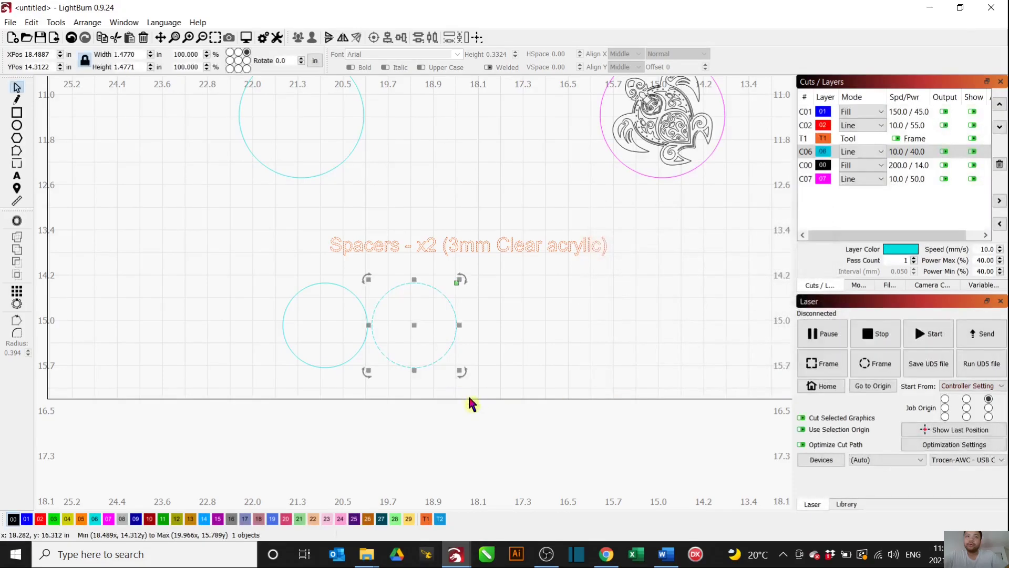
left_click_drag(370, 328, 462, 325)
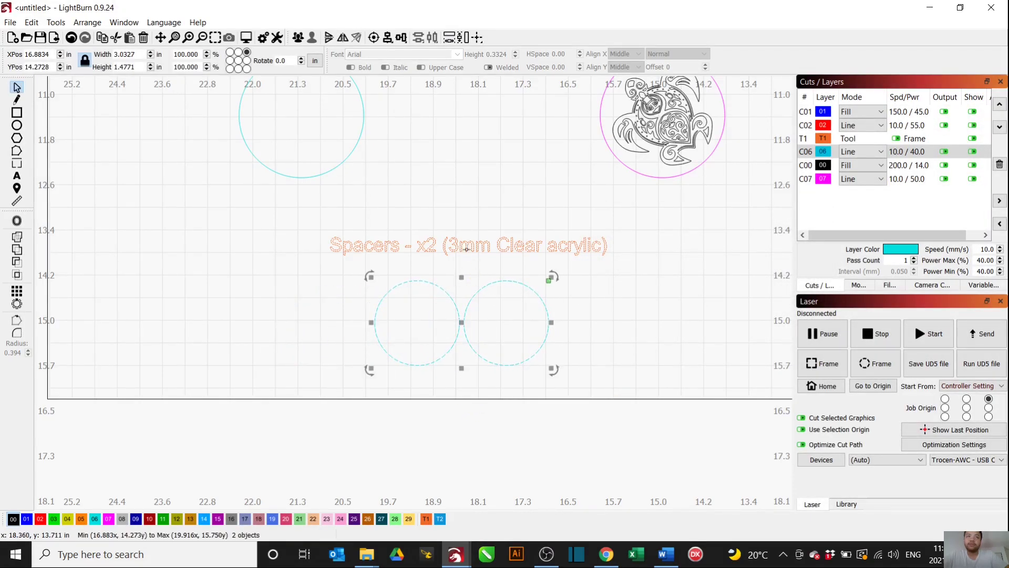
scroll(584, 243, "down", 4)
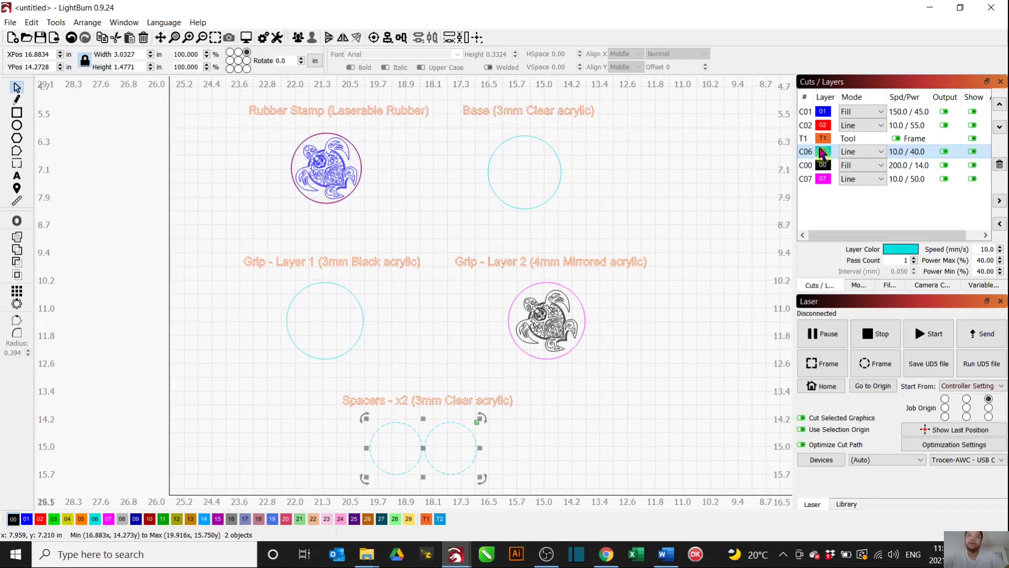
left_click(446, 361)
scroll(447, 363, "down", 2)
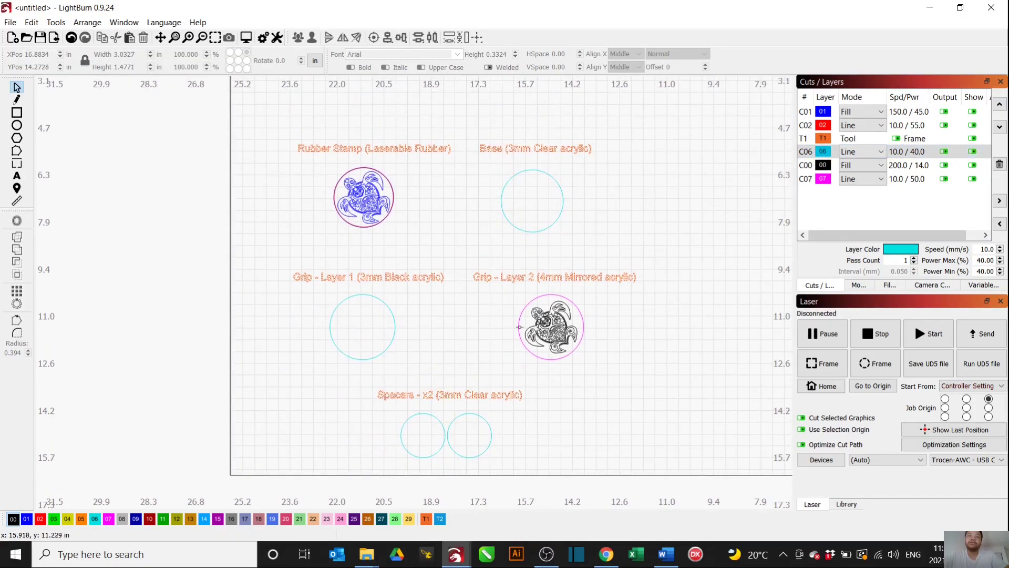
middle_click_drag(538, 349, 549, 324)
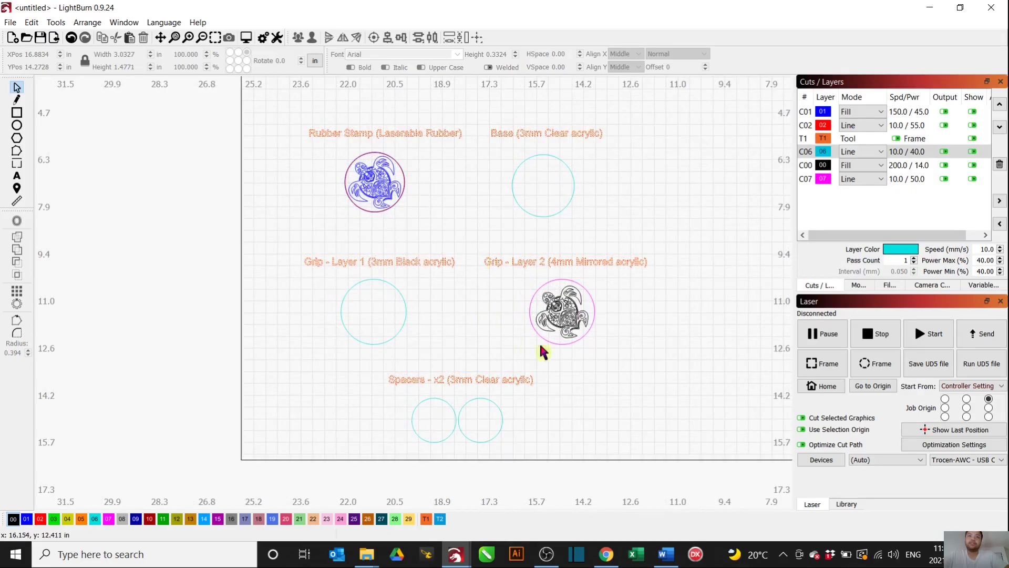